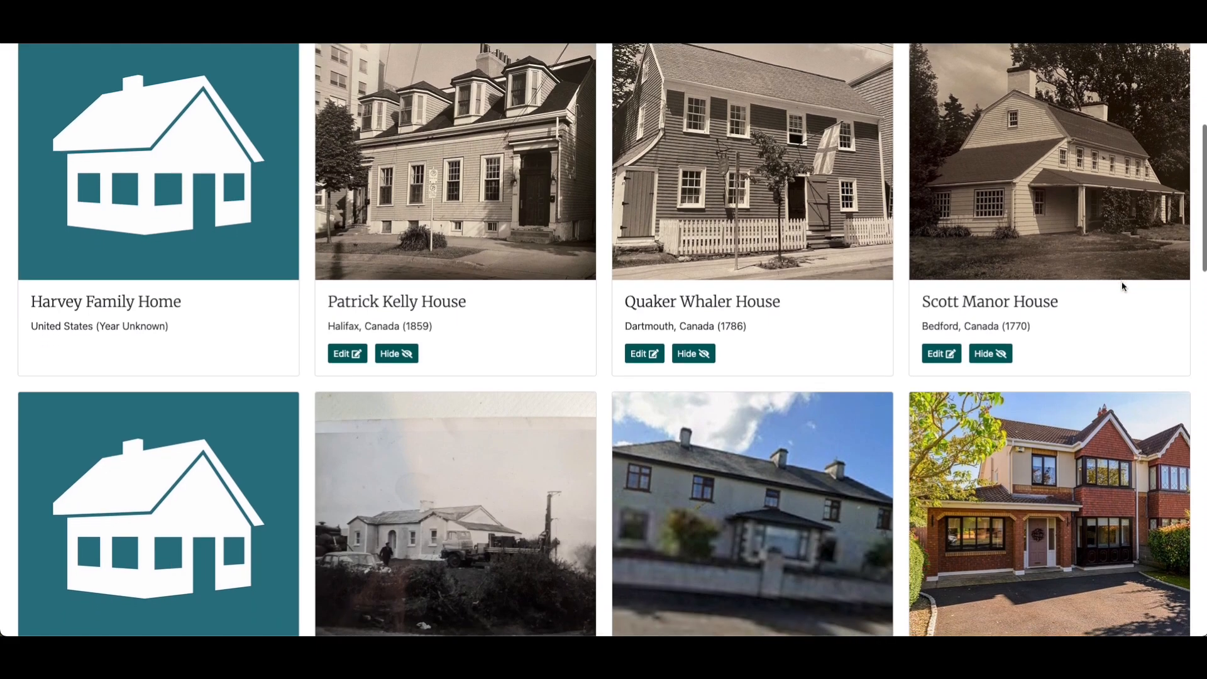
Browse the listed homes and open the Add a Home entry form.
{"action": "scroll", "coordinate": [1124, 287], "scroll_direction": "down", "scroll_amount": 5}
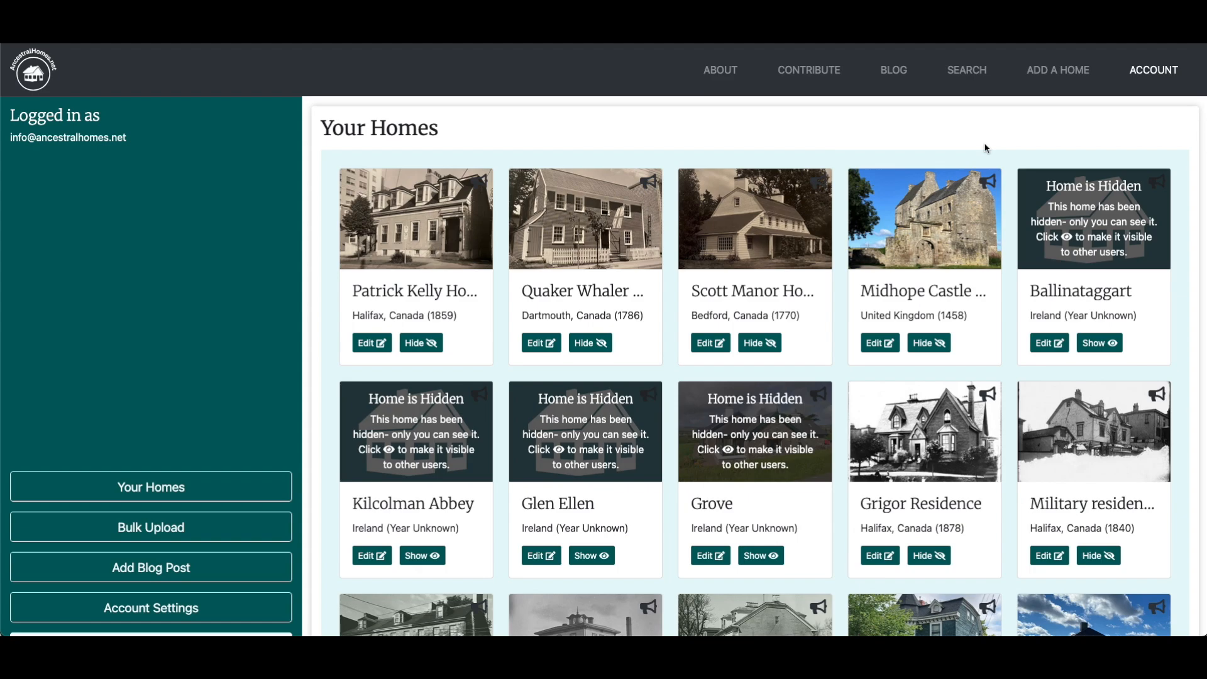
{"action": "left_click", "coordinate": [1048, 77]}
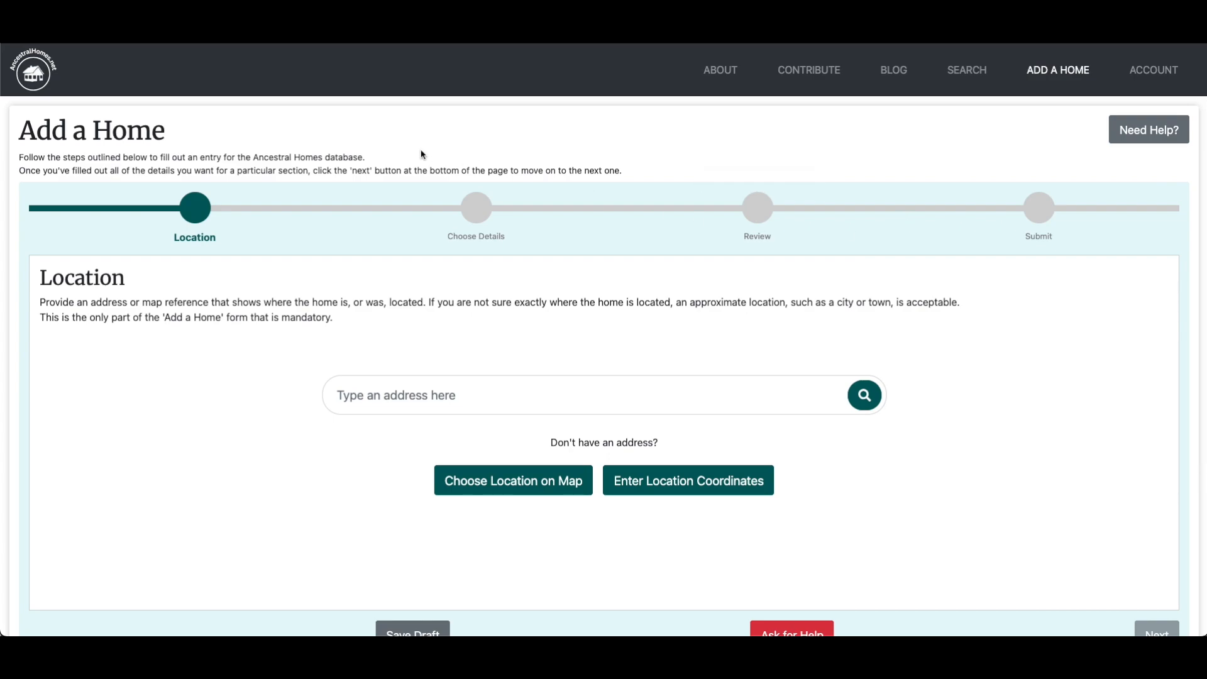
Read the Add a Home instructions and the Location requirements, and examine the map of existing homes on the Search page.
{"action": "left_click_drag", "start_coordinate": [625, 168], "coordinate": [17, 157]}
{"action": "left_click", "coordinate": [272, 192]}
{"action": "scroll", "coordinate": [982, 272], "scroll_direction": "down", "scroll_amount": 4}
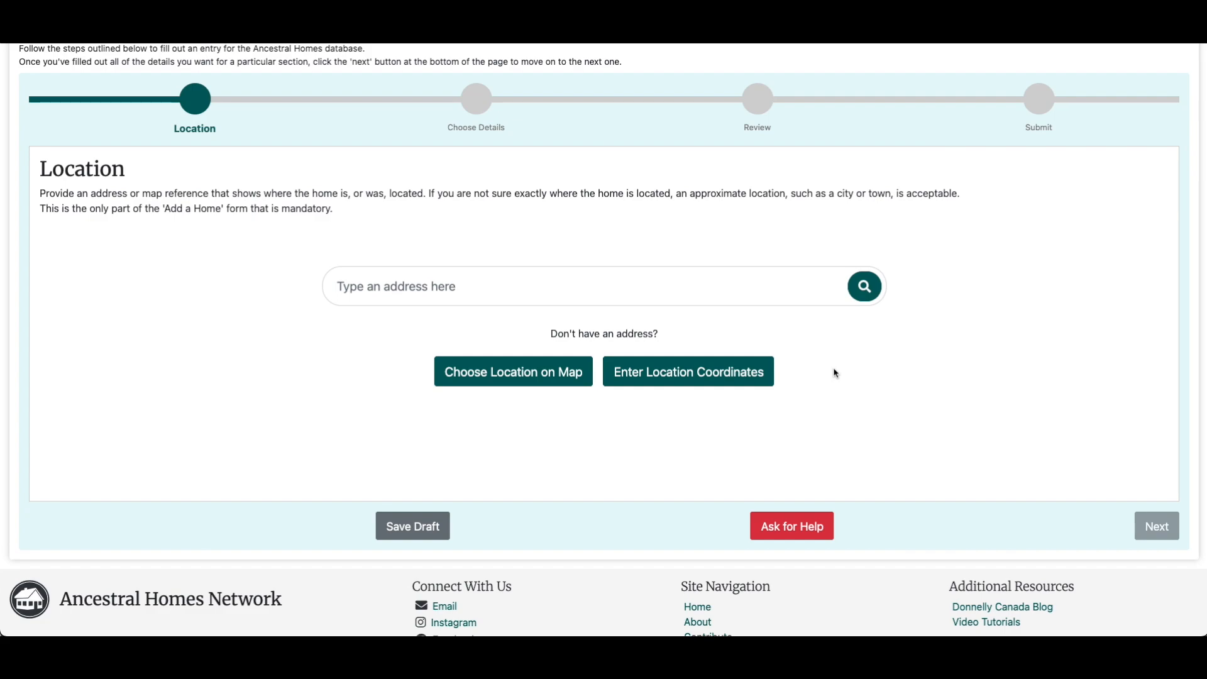
{"action": "scroll", "coordinate": [835, 373], "scroll_direction": "up", "scroll_amount": 2}
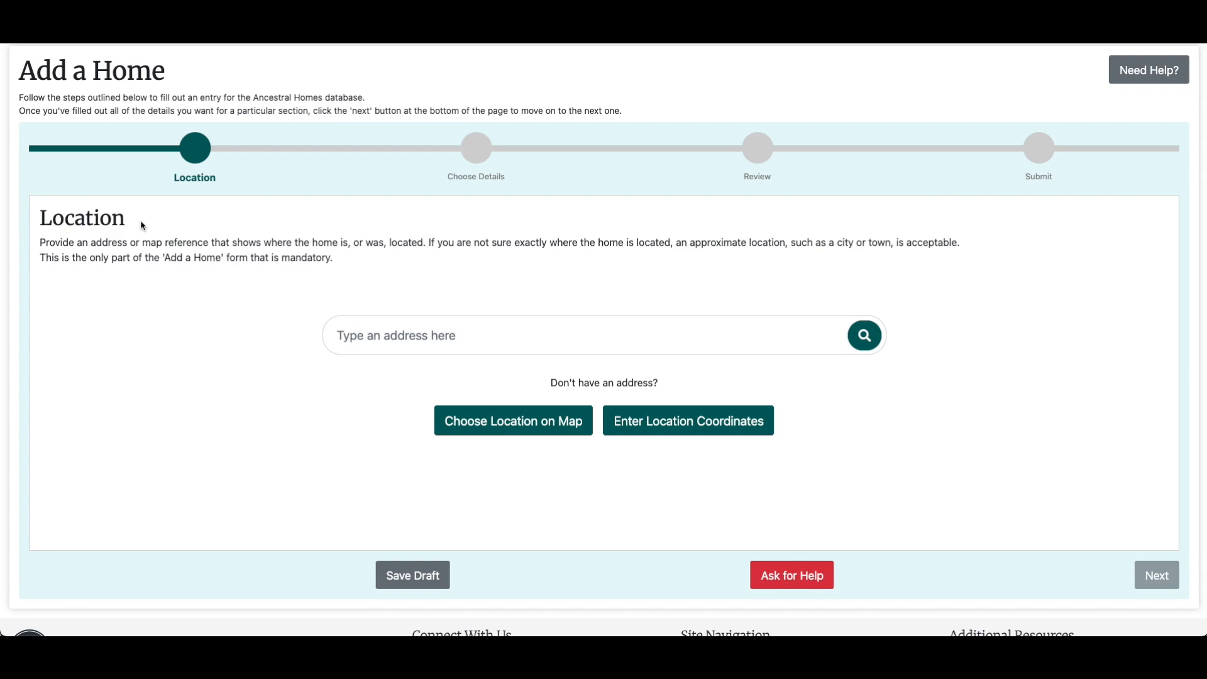
{"action": "left_click_drag", "start_coordinate": [125, 220], "coordinate": [38, 220]}
{"action": "left_click", "coordinate": [262, 293]}
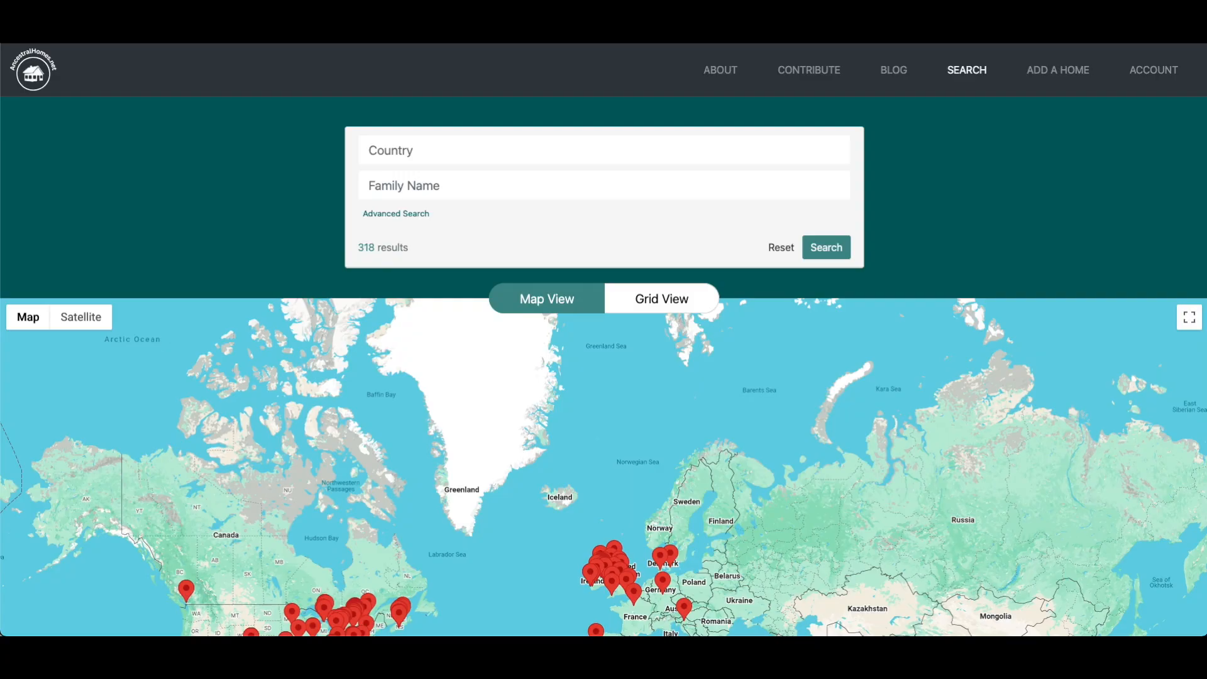
{"action": "scroll", "coordinate": [1037, 261], "scroll_direction": "down", "scroll_amount": 3}
{"action": "scroll", "coordinate": [1038, 264], "scroll_direction": "down", "scroll_amount": 3}
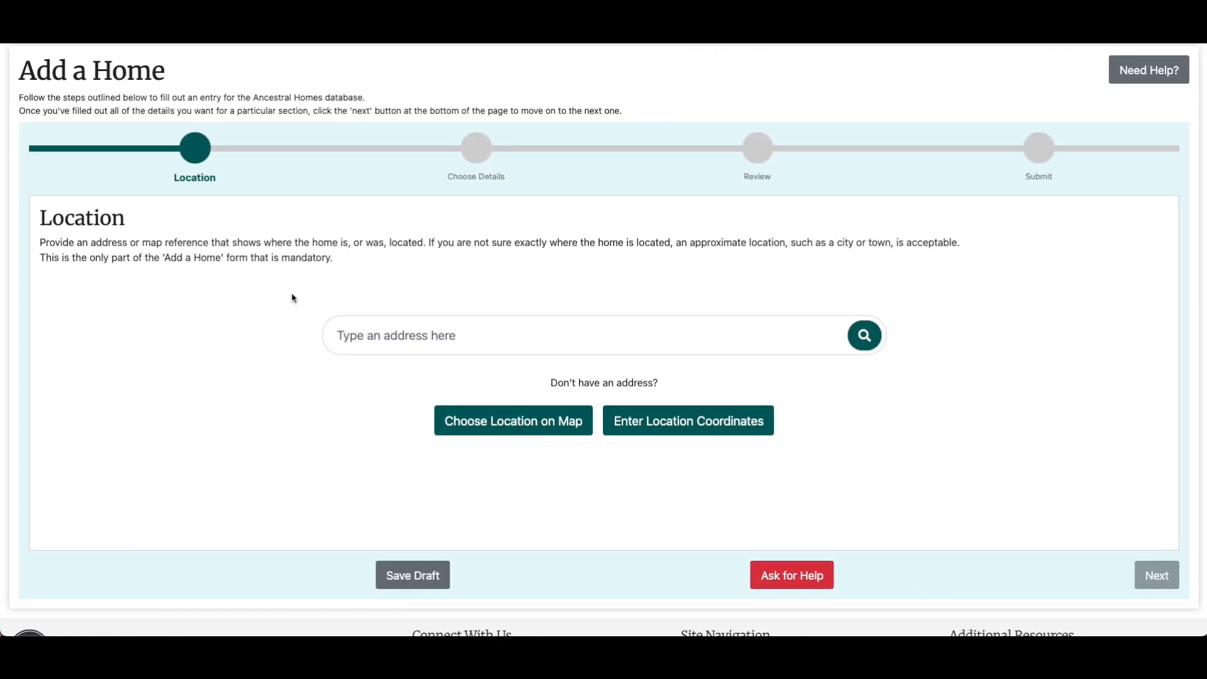
Locate the home by searching for its street address in the Location section.
{"action": "left_click", "coordinate": [380, 334]}
{"action": "type", "text": "123 main street, toronto ON"}
{"action": "left_click", "coordinate": [871, 344]}
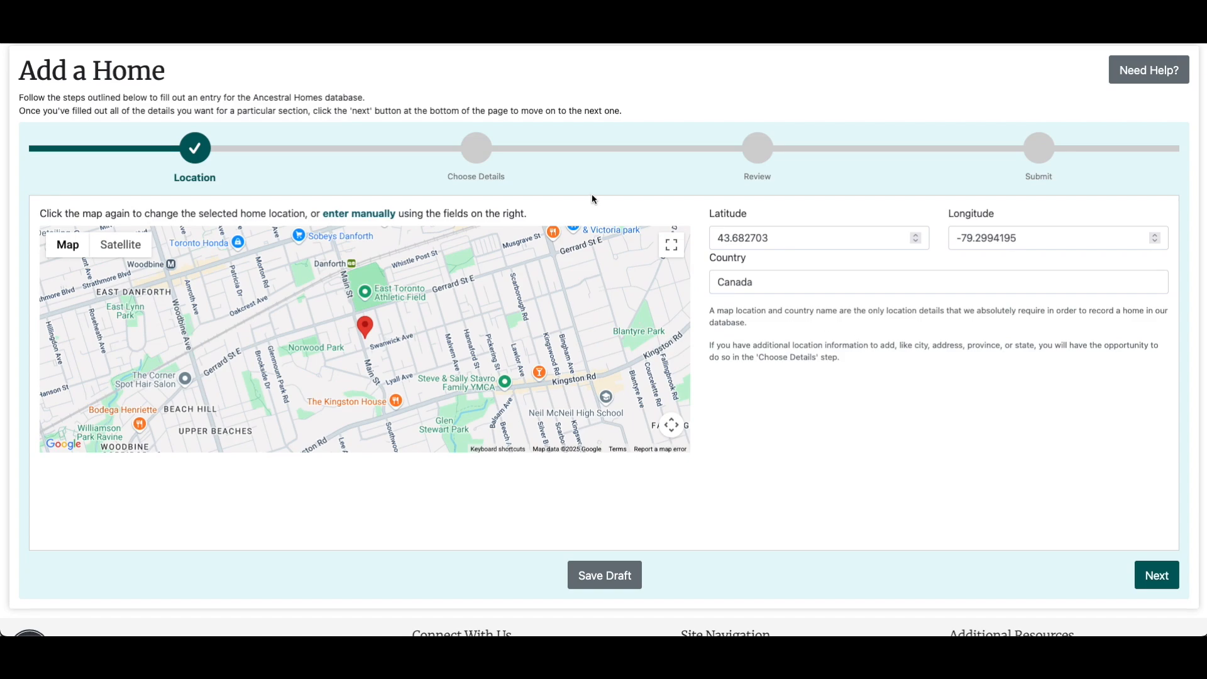
Restart the Add a Home entry and opt to choose the home's location on the map.
{"action": "scroll", "coordinate": [1033, 81], "scroll_direction": "up", "scroll_amount": 2}
{"action": "left_click", "coordinate": [1032, 80]}
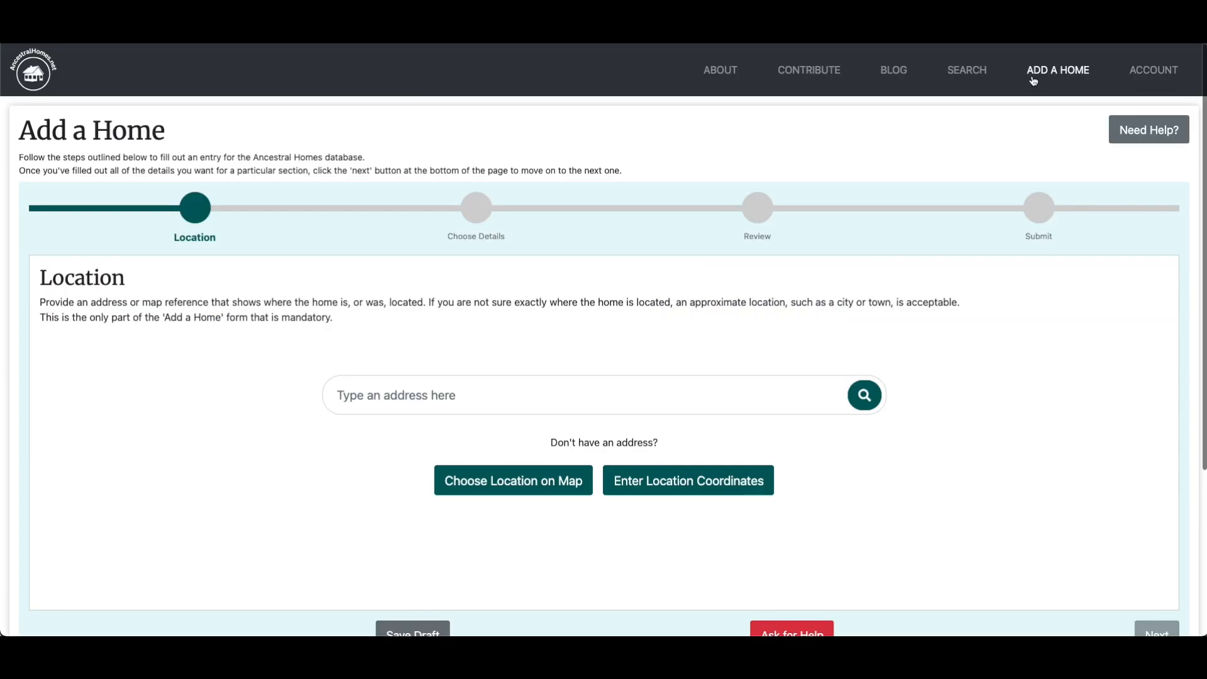
{"action": "scroll", "coordinate": [700, 340], "scroll_direction": "down", "scroll_amount": 1}
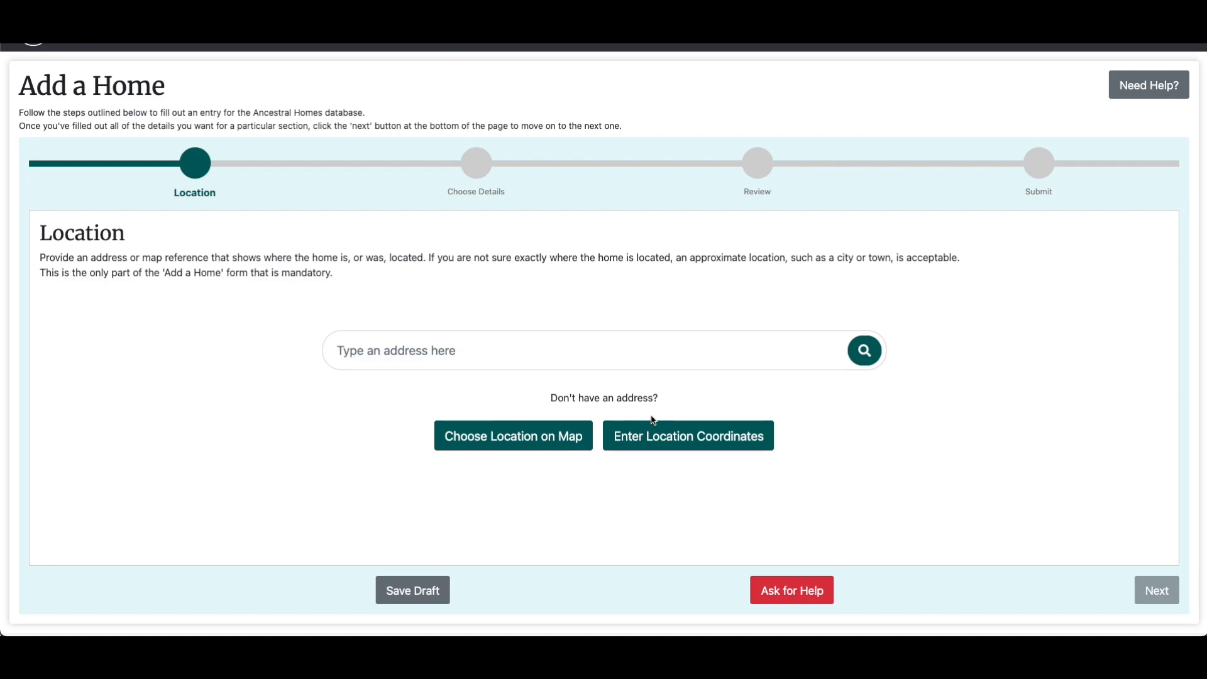
{"action": "left_click", "coordinate": [514, 438]}
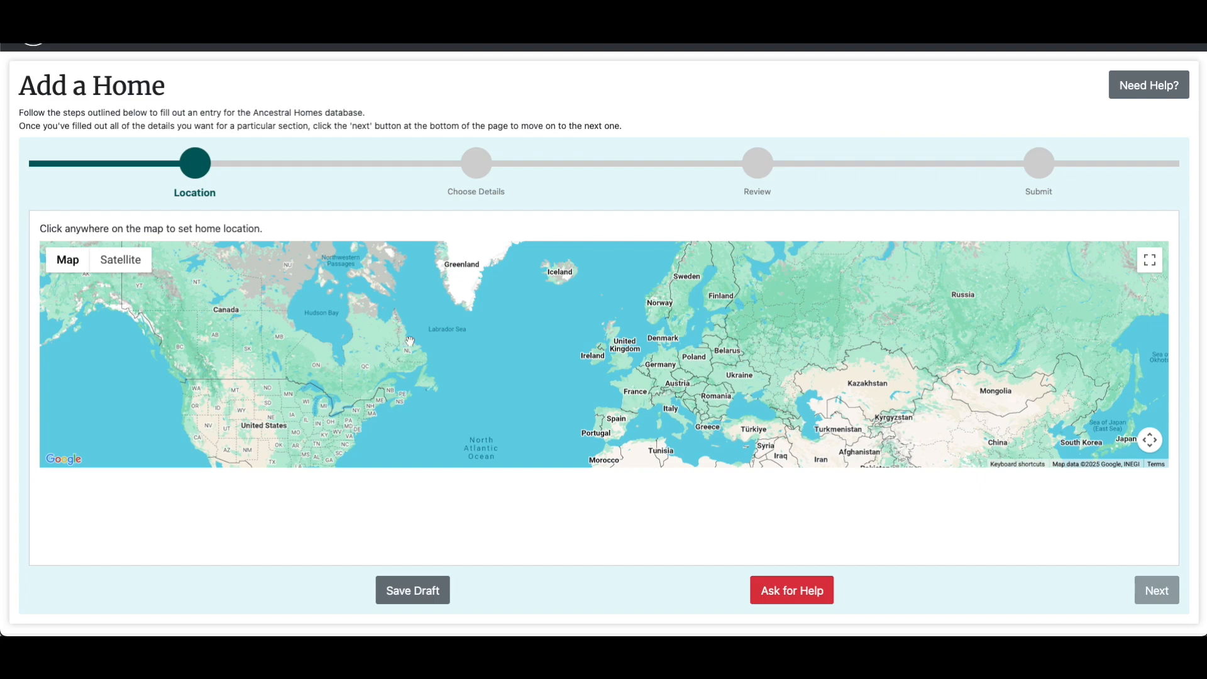
Set the home location on the map in Labrador, between Churchill Falls and Happy Valley-Goose Bay.
{"action": "left_click_drag", "start_coordinate": [409, 341], "coordinate": [595, 362]}
{"action": "mouse_move", "coordinate": [479, 373]}
{"action": "left_mouse_down"}
{"action": "mouse_move", "coordinate": [604, 393]}
{"action": "mouse_move", "coordinate": [469, 354]}
{"action": "left_mouse_up"}
{"action": "left_click_drag", "start_coordinate": [558, 358], "coordinate": [515, 358]}
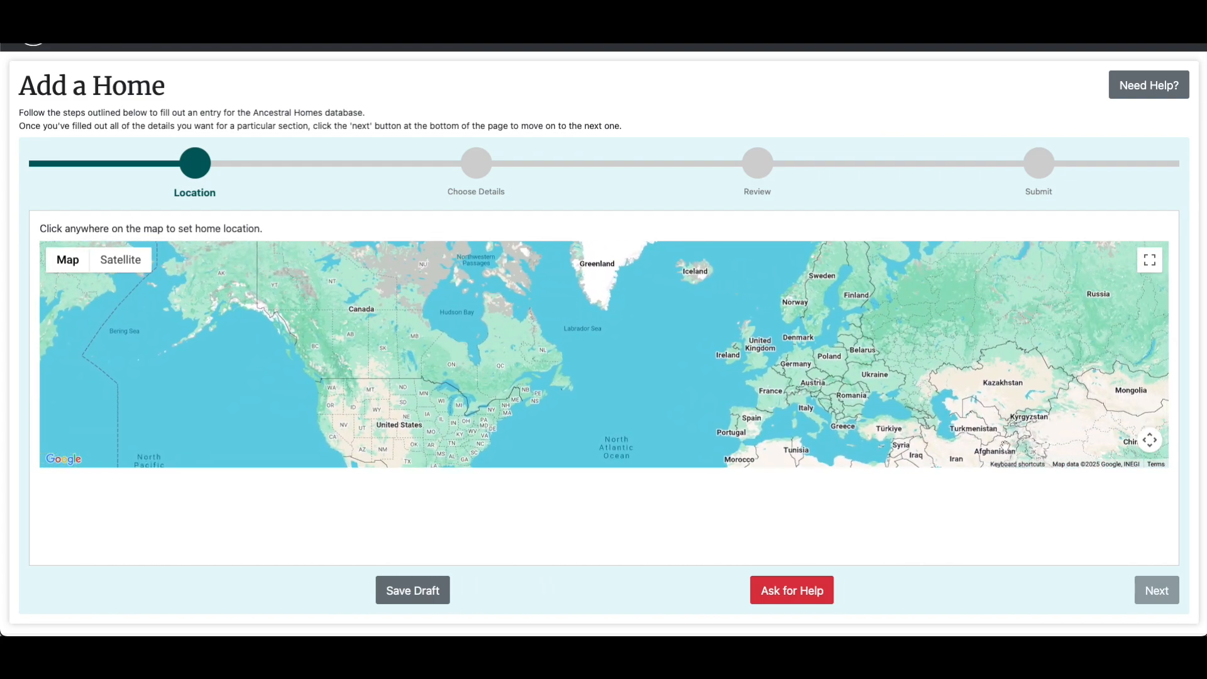
{"action": "left_click", "coordinate": [1149, 444]}
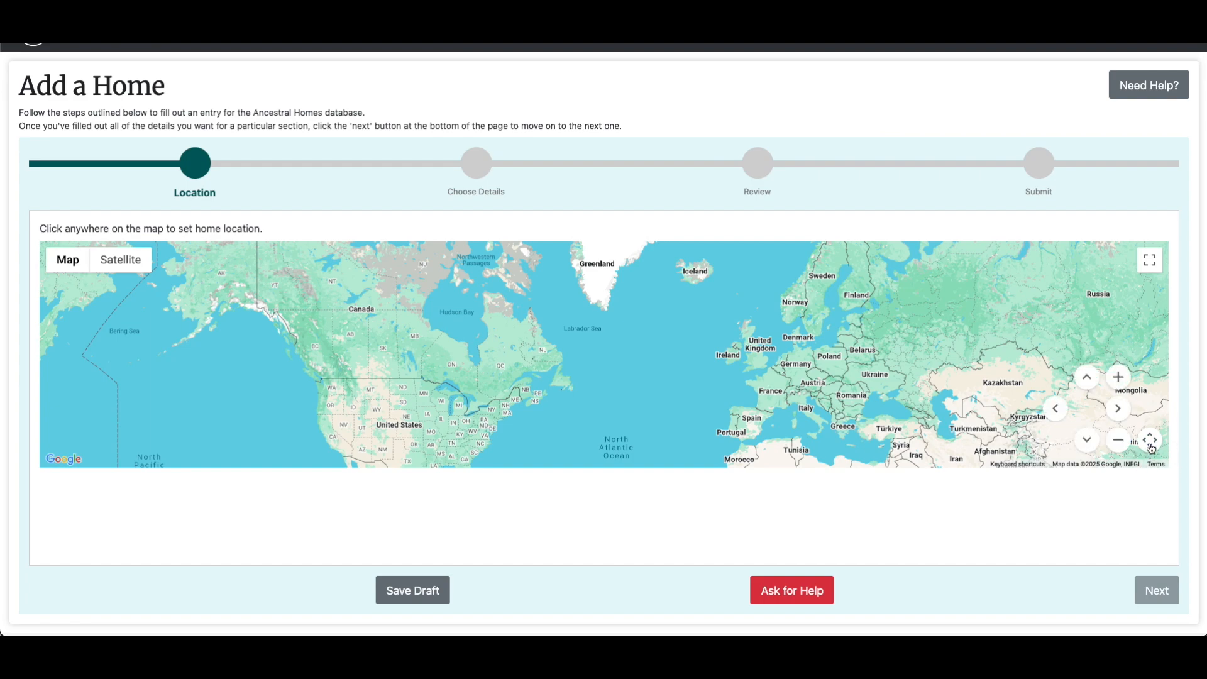
{"action": "left_click", "coordinate": [1087, 377]}
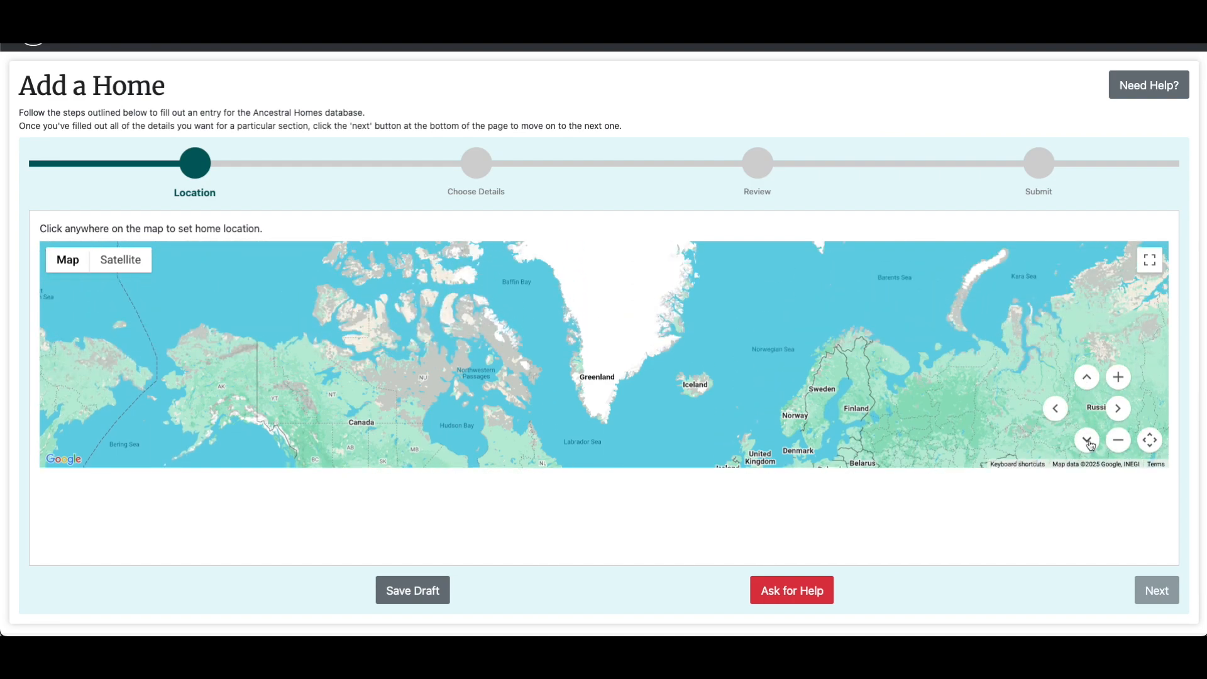
{"action": "left_click", "coordinate": [1088, 442]}
{"action": "left_click", "coordinate": [1055, 409]}
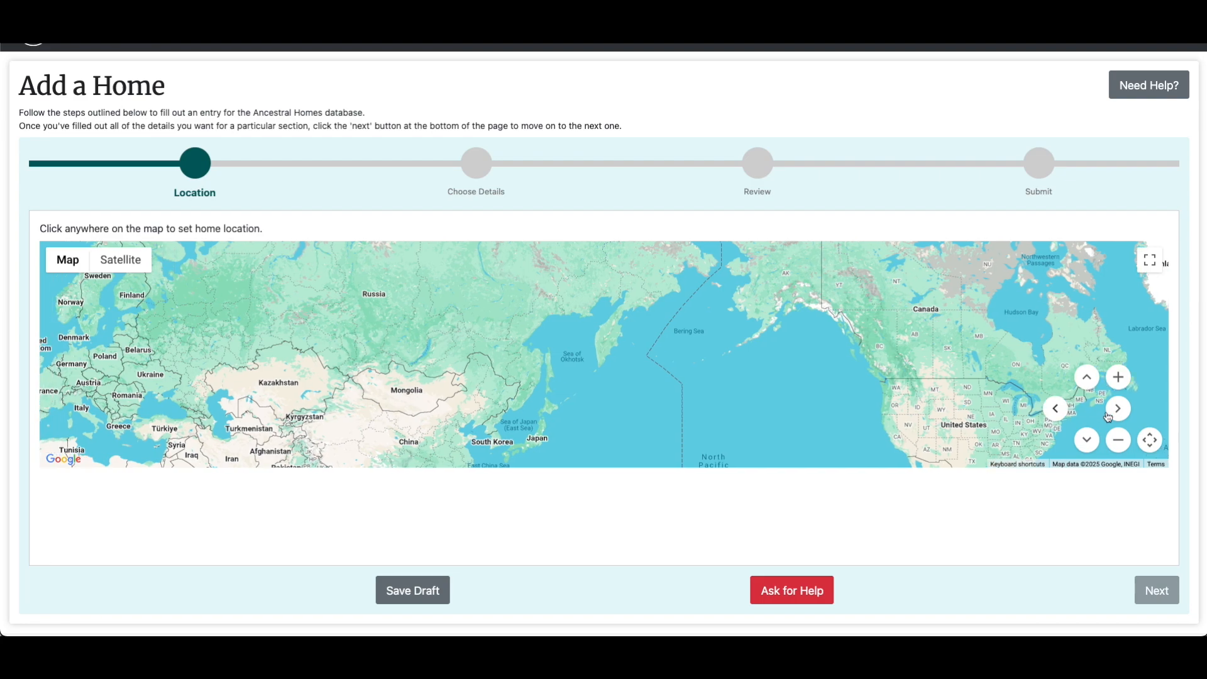
{"action": "left_click", "coordinate": [1117, 412]}
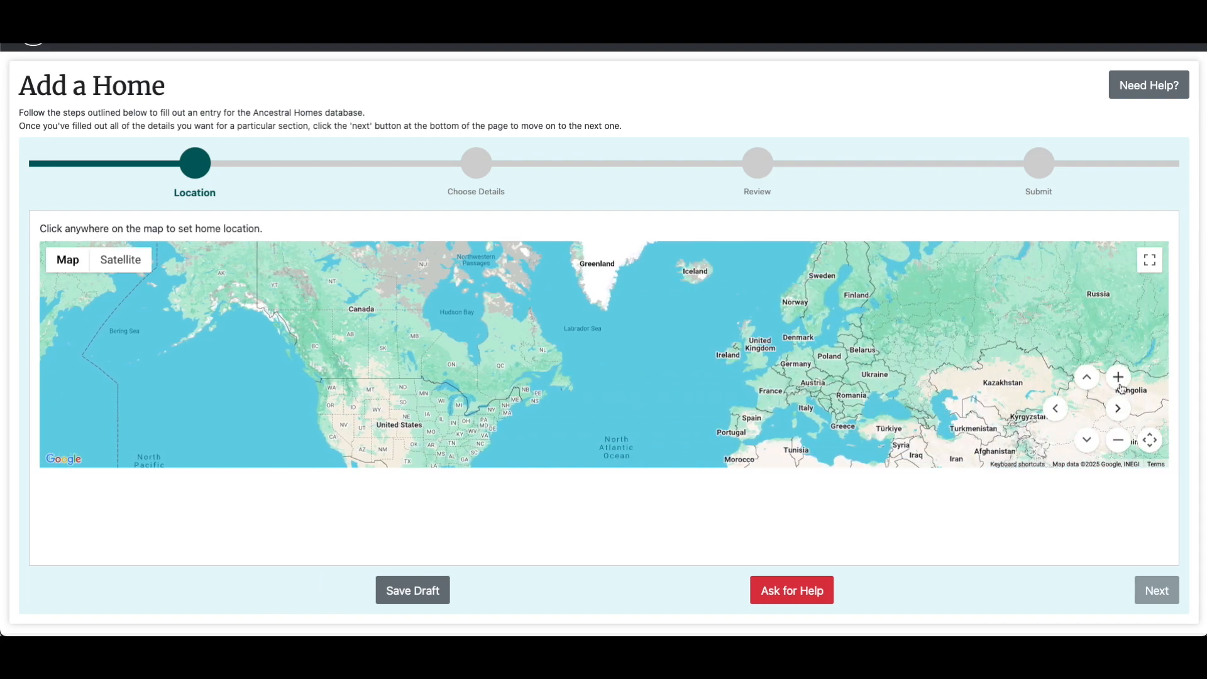
{"action": "left_click", "coordinate": [1118, 377]}
{"action": "left_click", "coordinate": [1118, 377]}
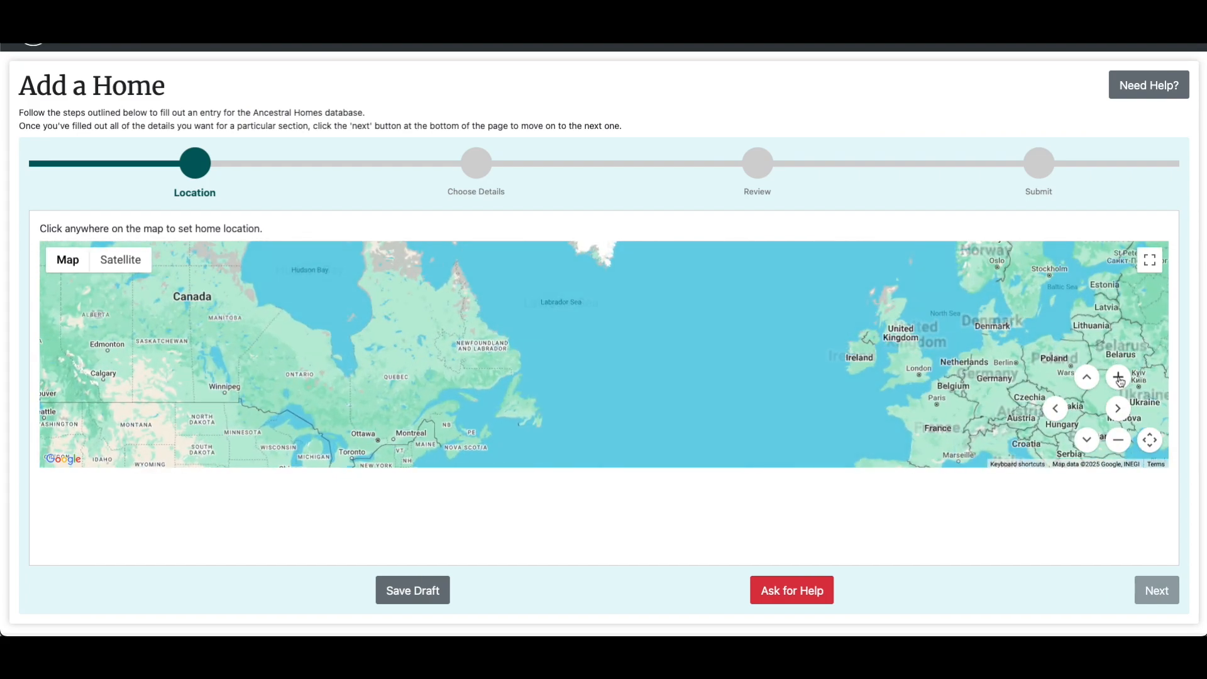
{"action": "left_click", "coordinate": [1118, 377]}
{"action": "left_click", "coordinate": [1055, 408]}
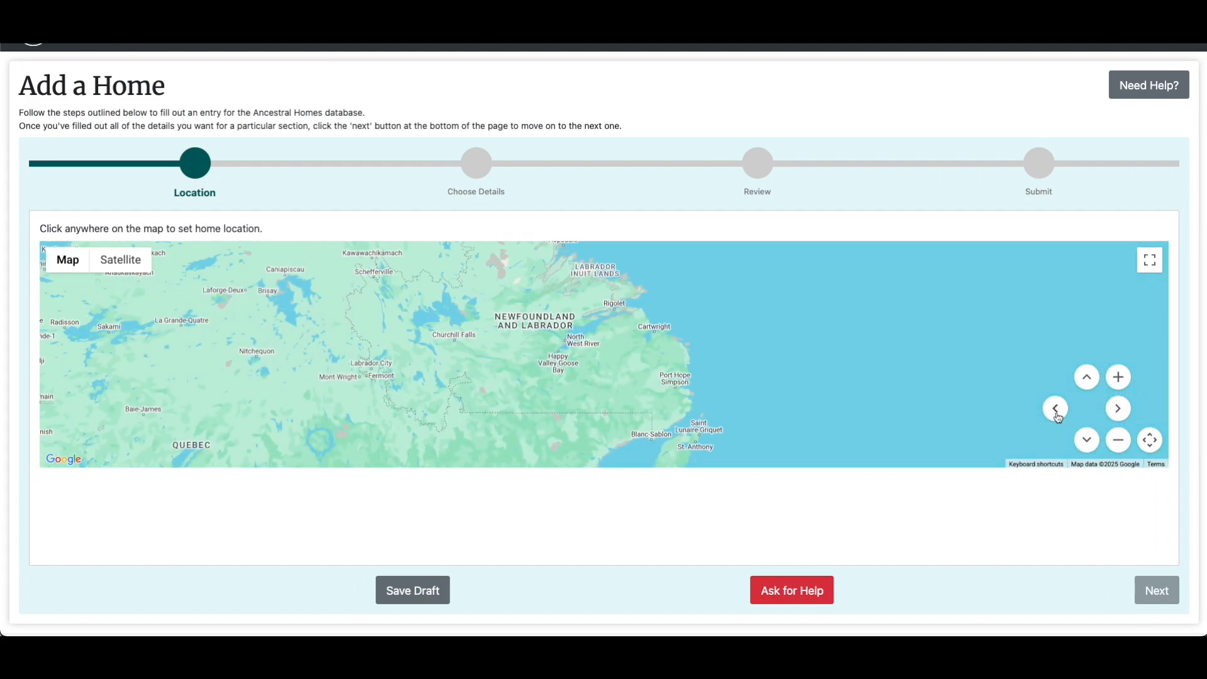
{"action": "left_click", "coordinate": [1118, 442]}
{"action": "left_click", "coordinate": [1118, 442]}
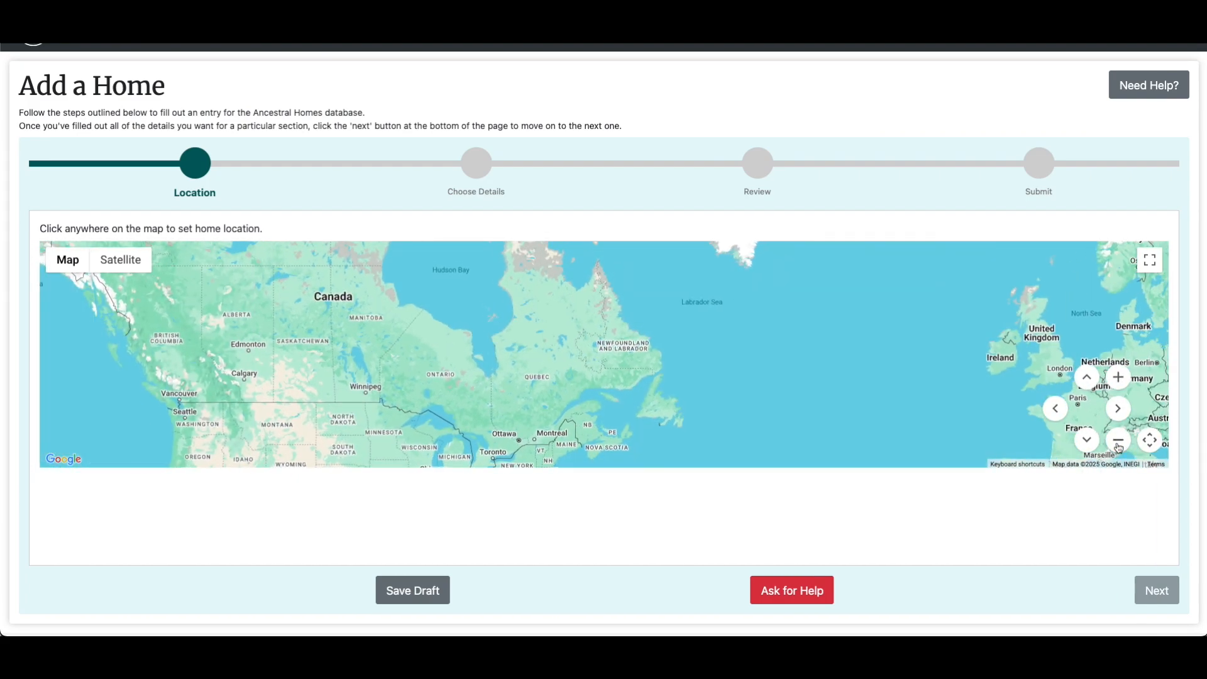
{"action": "left_click", "coordinate": [1118, 377]}
{"action": "left_click", "coordinate": [1118, 377]}
{"action": "left_click", "coordinate": [1119, 377]}
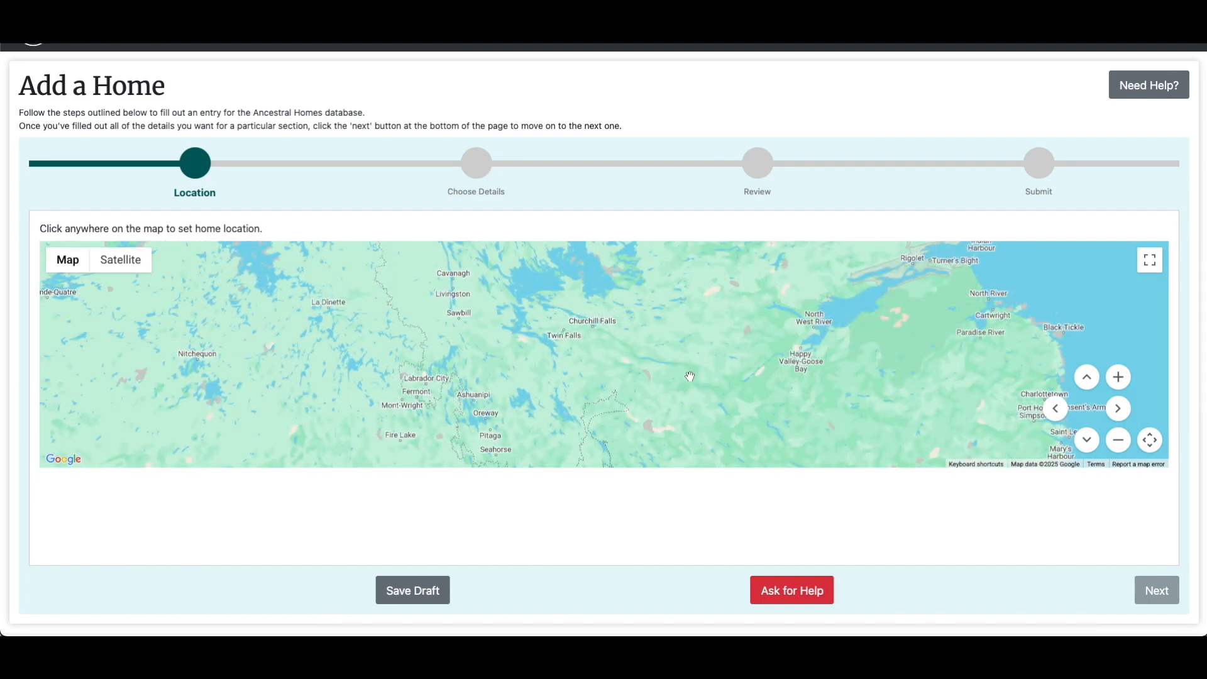
{"action": "left_click", "coordinate": [691, 377]}
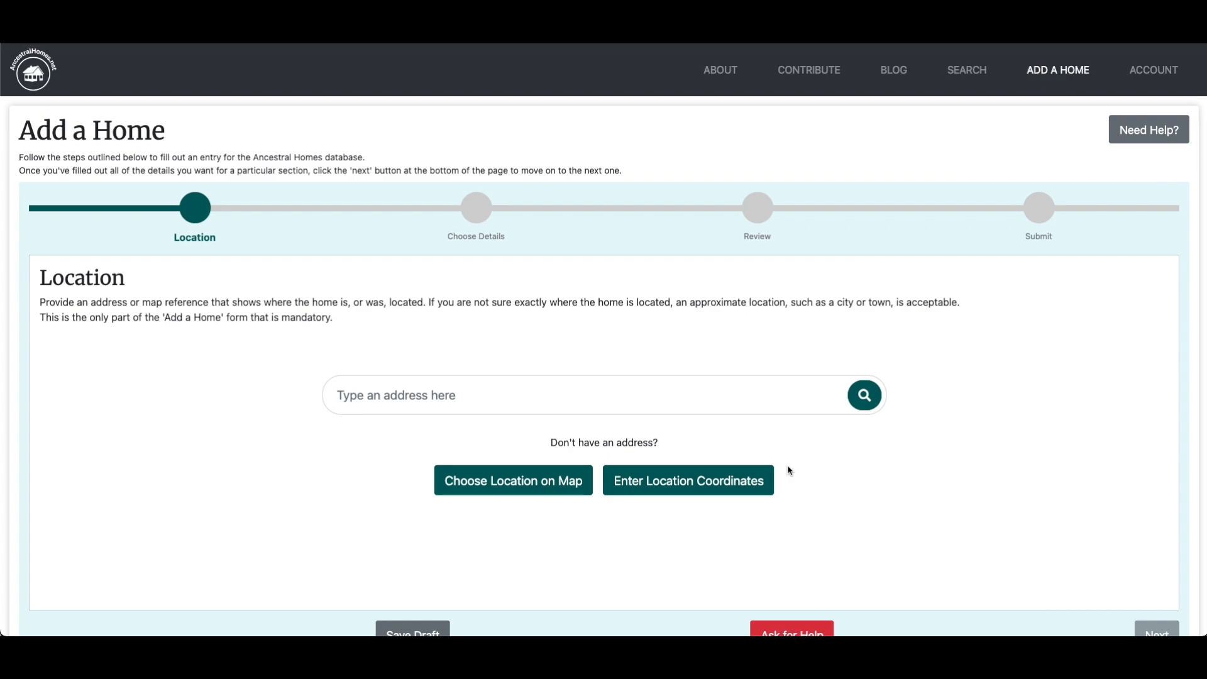
Opt to enter location coordinates and set the latitude to 44 and the longitude to -66.
{"action": "left_click", "coordinate": [716, 477]}
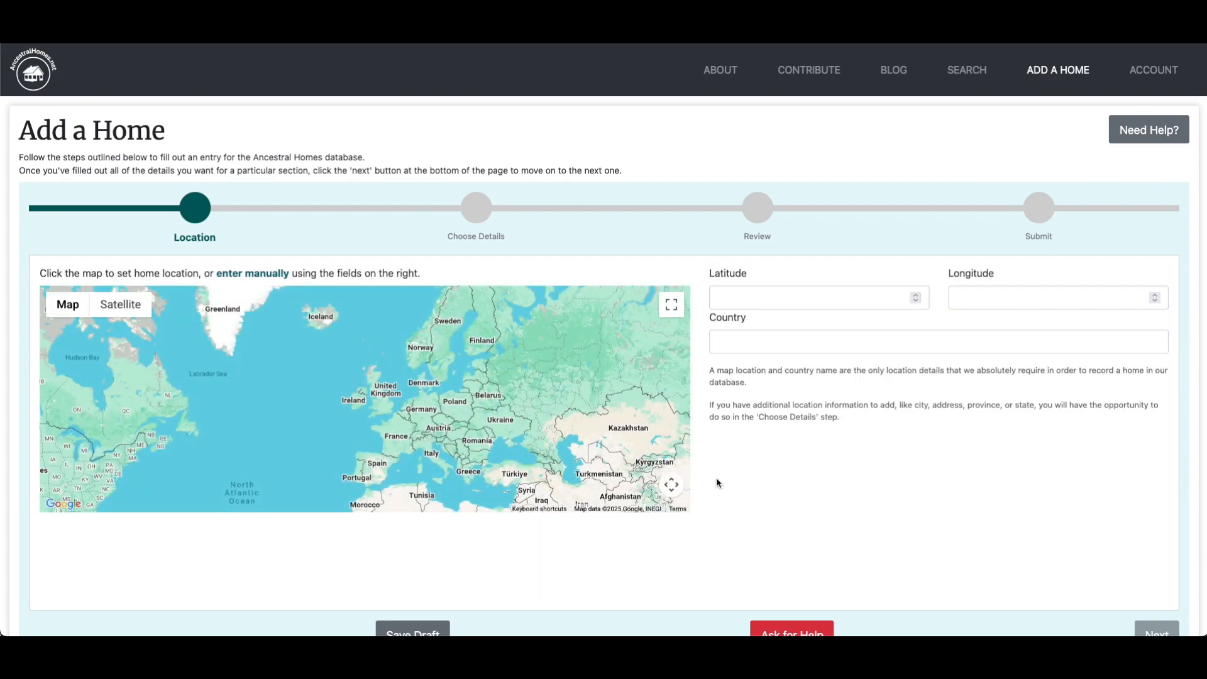
{"action": "left_click", "coordinate": [776, 303]}
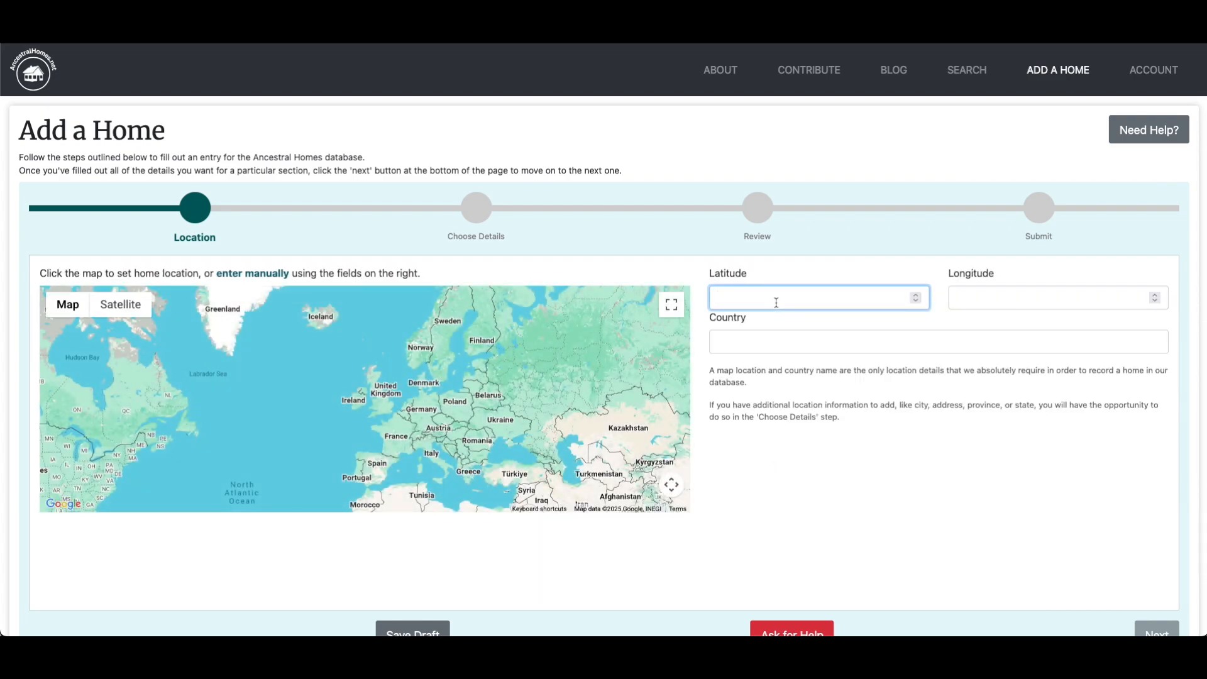
{"action": "type", "text": "44"}
{"action": "left_click", "coordinate": [984, 297]}
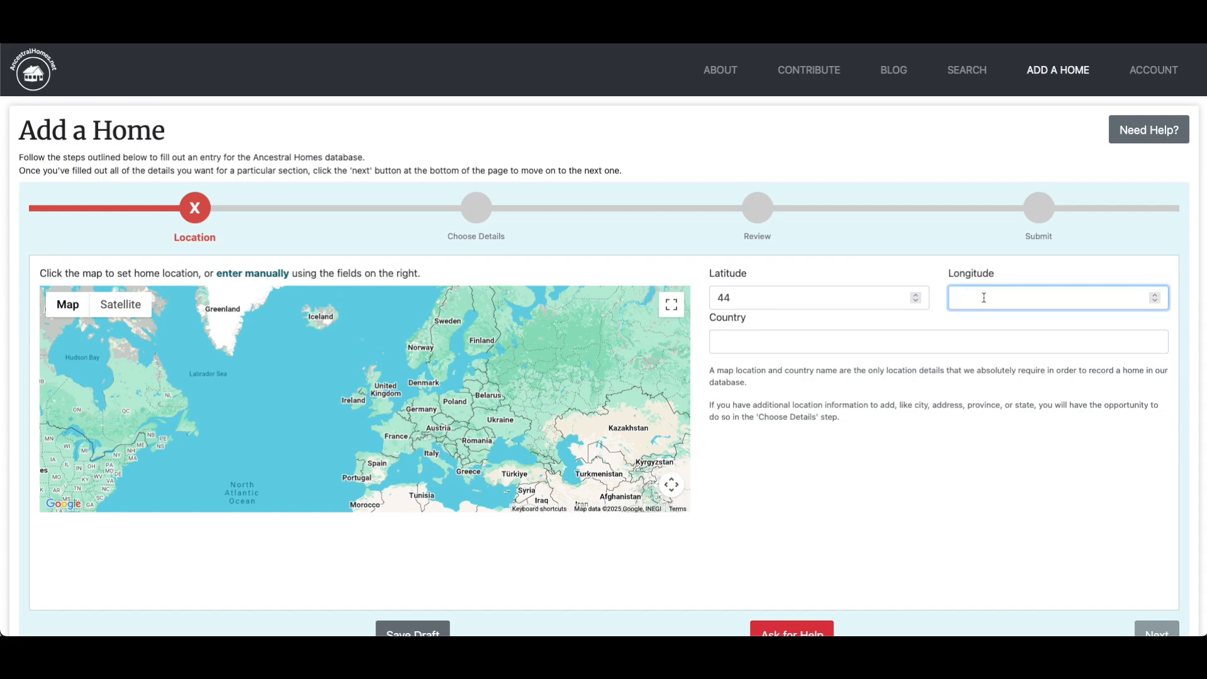
{"action": "type", "text": "-66"}
{"action": "key", "text": "Tab"}
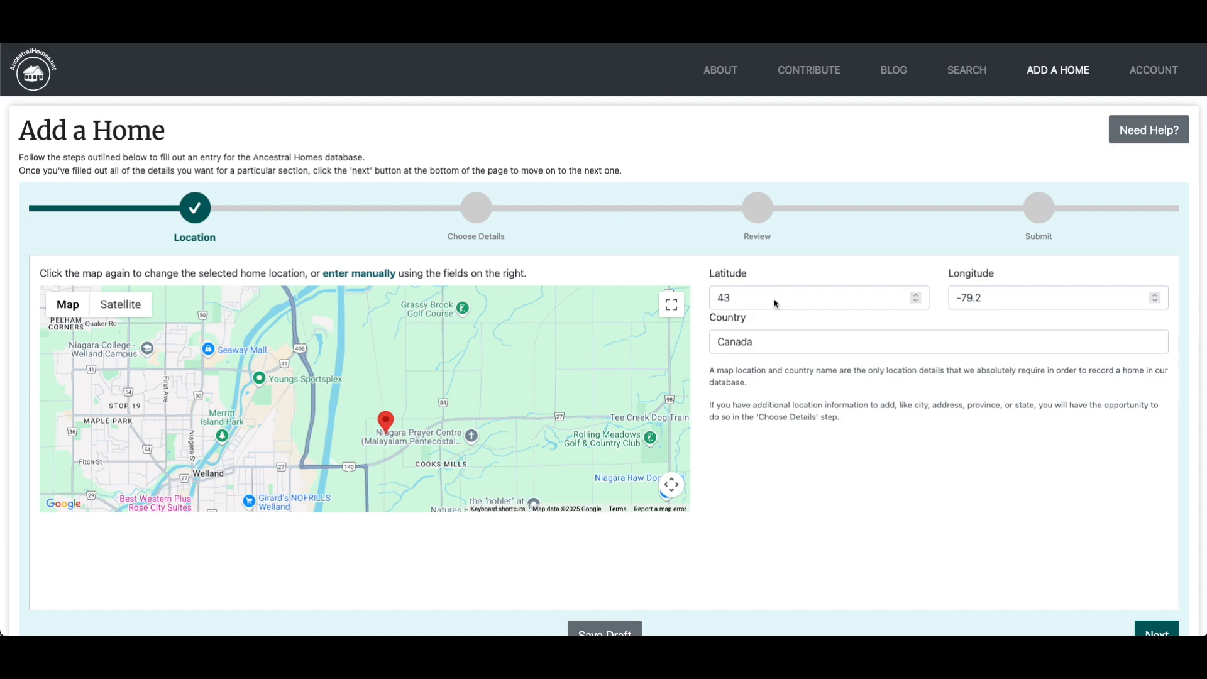
Try the out-of-range latitude 443 and examine how the form flags the Location section.
{"action": "left_click", "coordinate": [723, 298]}
{"action": "type", "text": "4"}
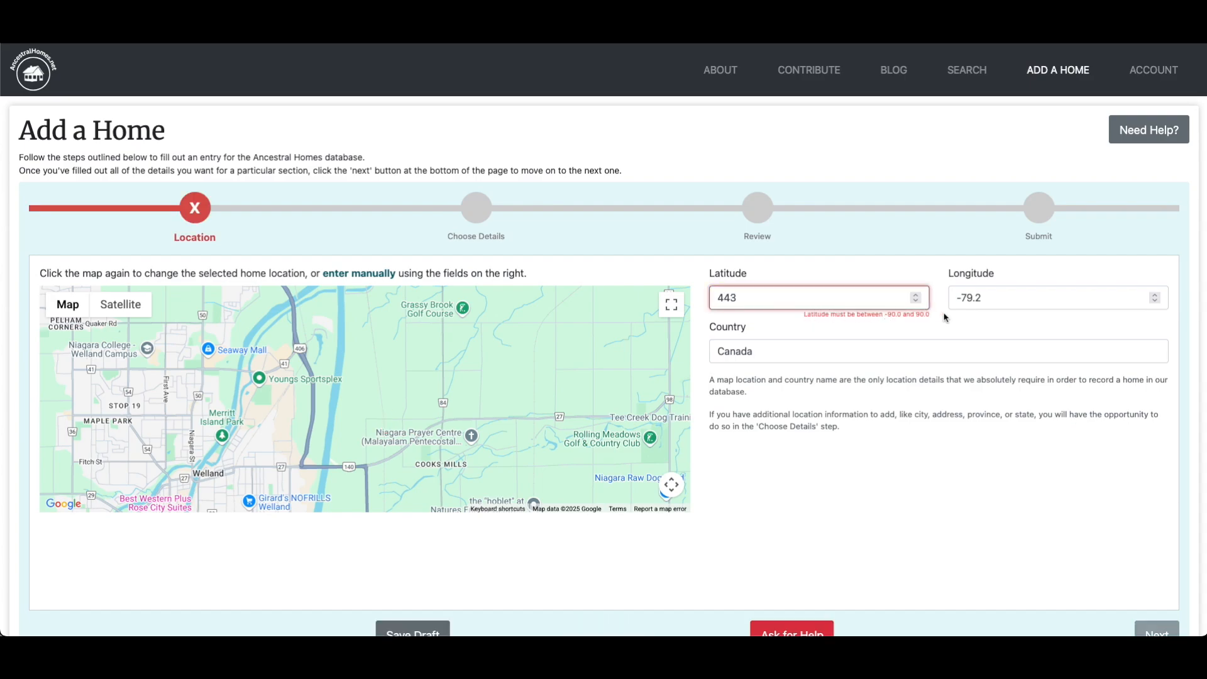
{"action": "scroll", "coordinate": [910, 460], "scroll_direction": "down", "scroll_amount": 1}
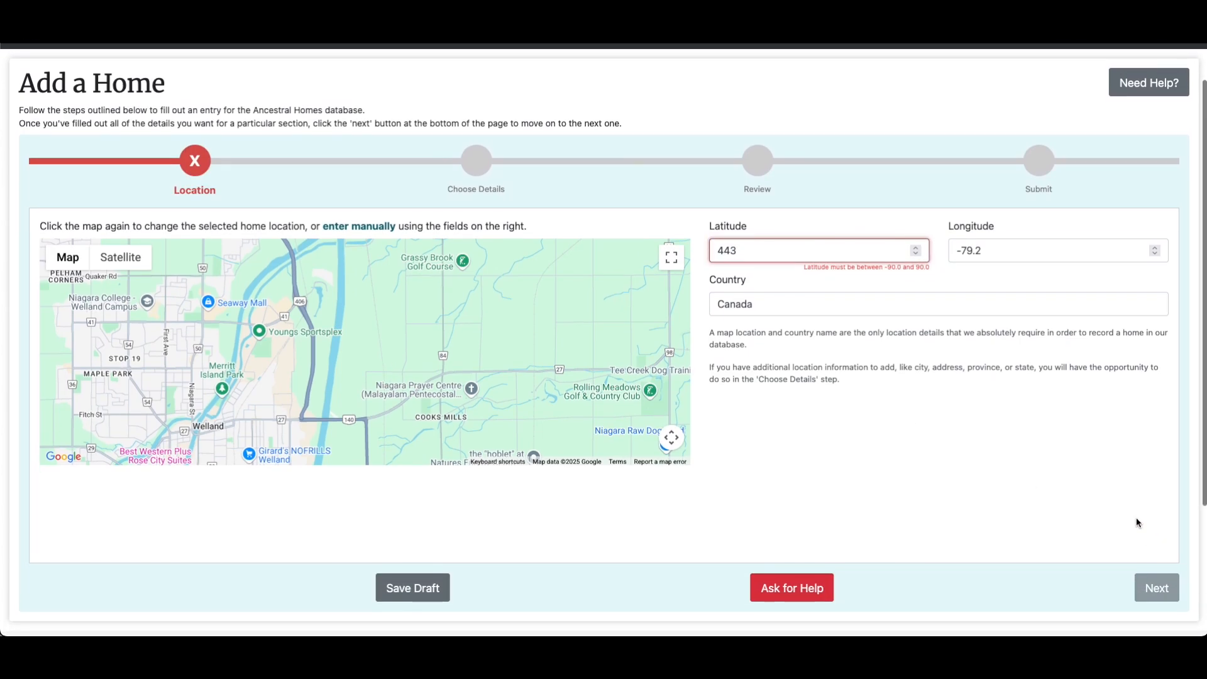
{"action": "scroll", "coordinate": [1031, 512], "scroll_direction": "up", "scroll_amount": 1}
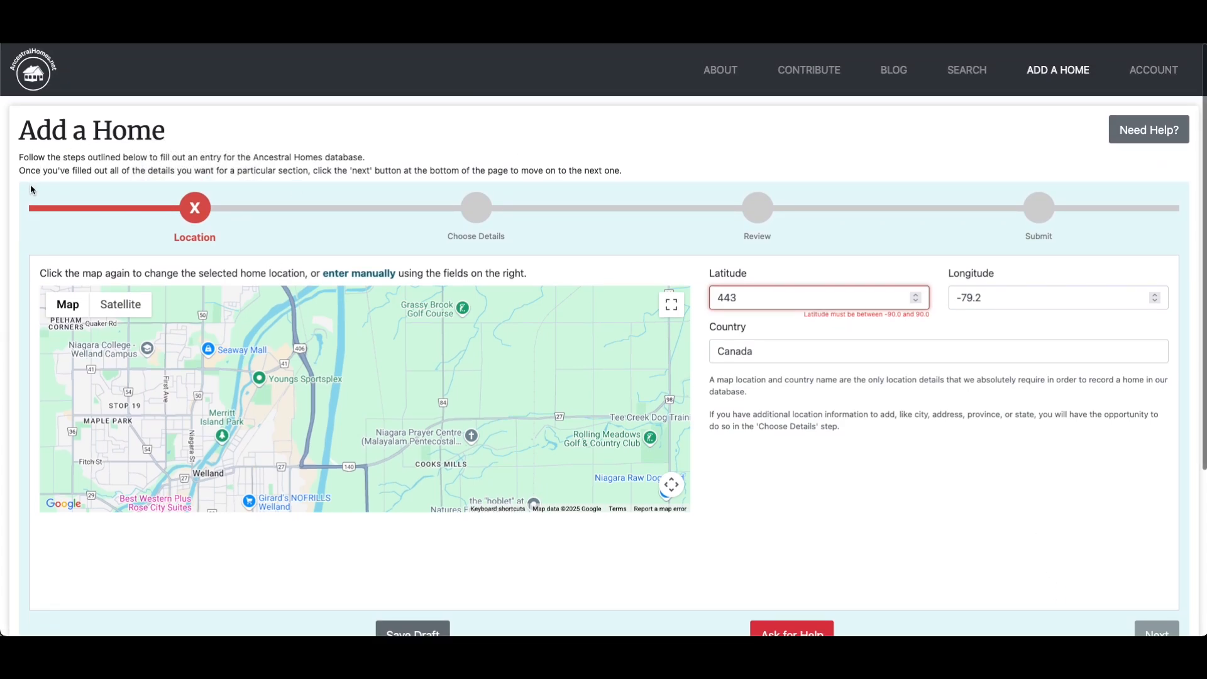
{"action": "mouse_move", "coordinate": [201, 214]}
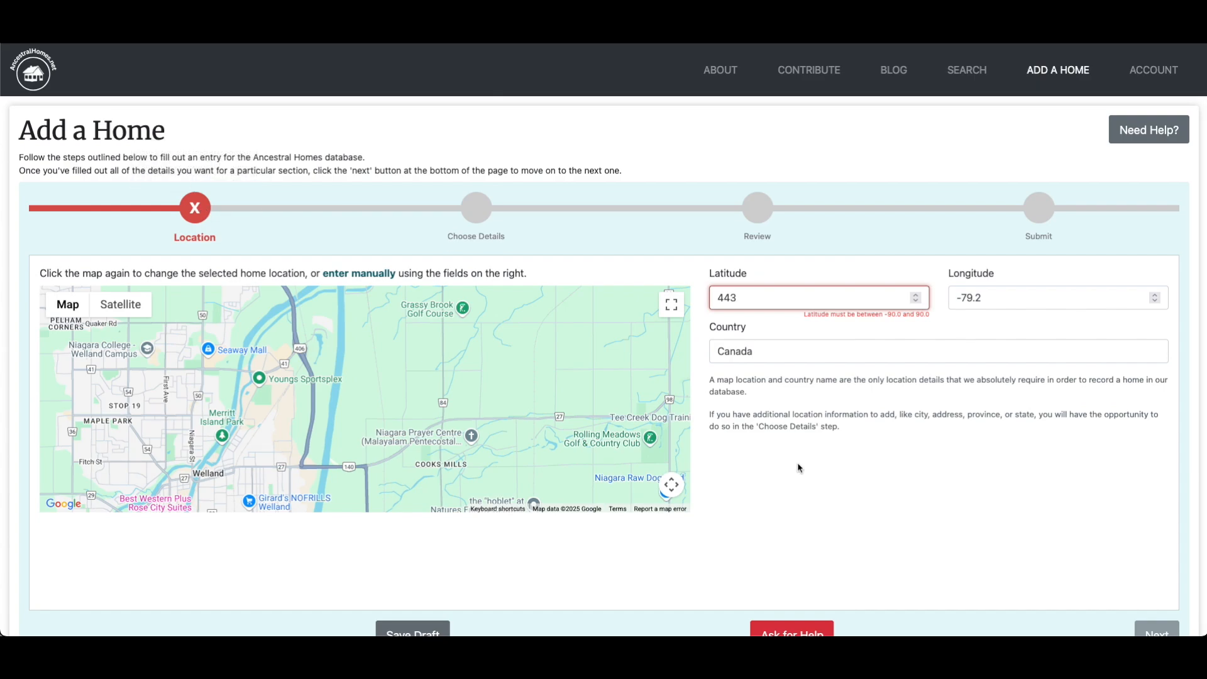
{"action": "scroll", "coordinate": [797, 466], "scroll_direction": "down", "scroll_amount": 2}
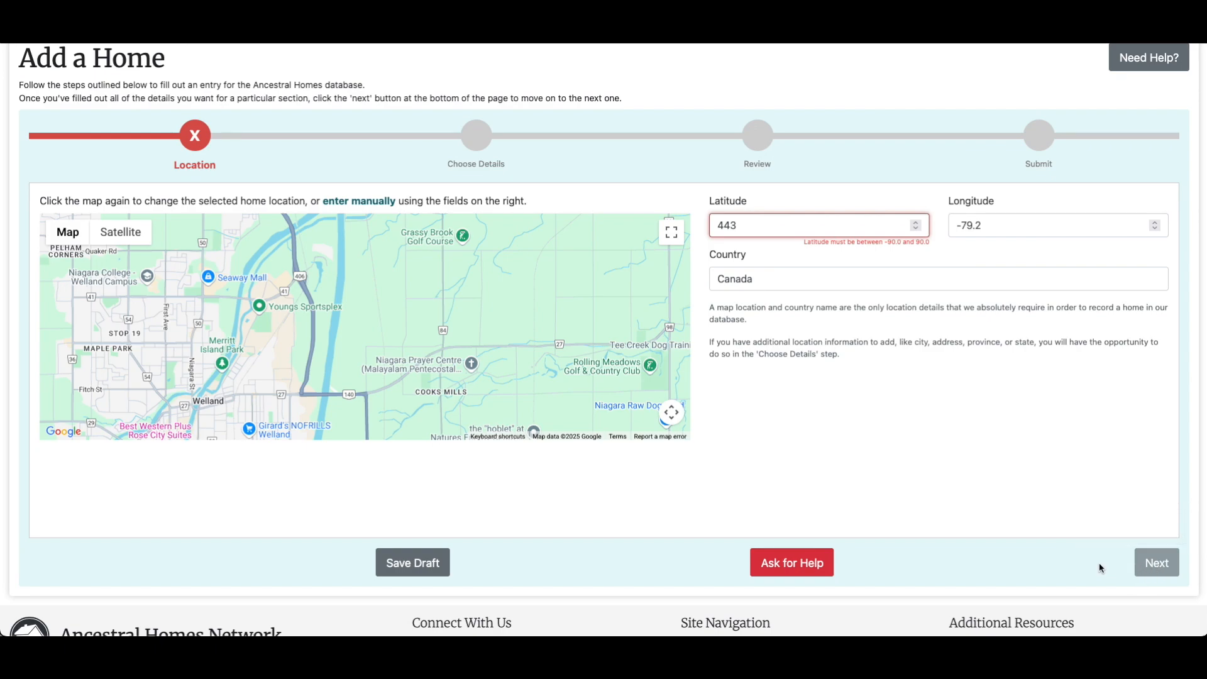
{"action": "scroll", "coordinate": [901, 491], "scroll_direction": "up", "scroll_amount": 1}
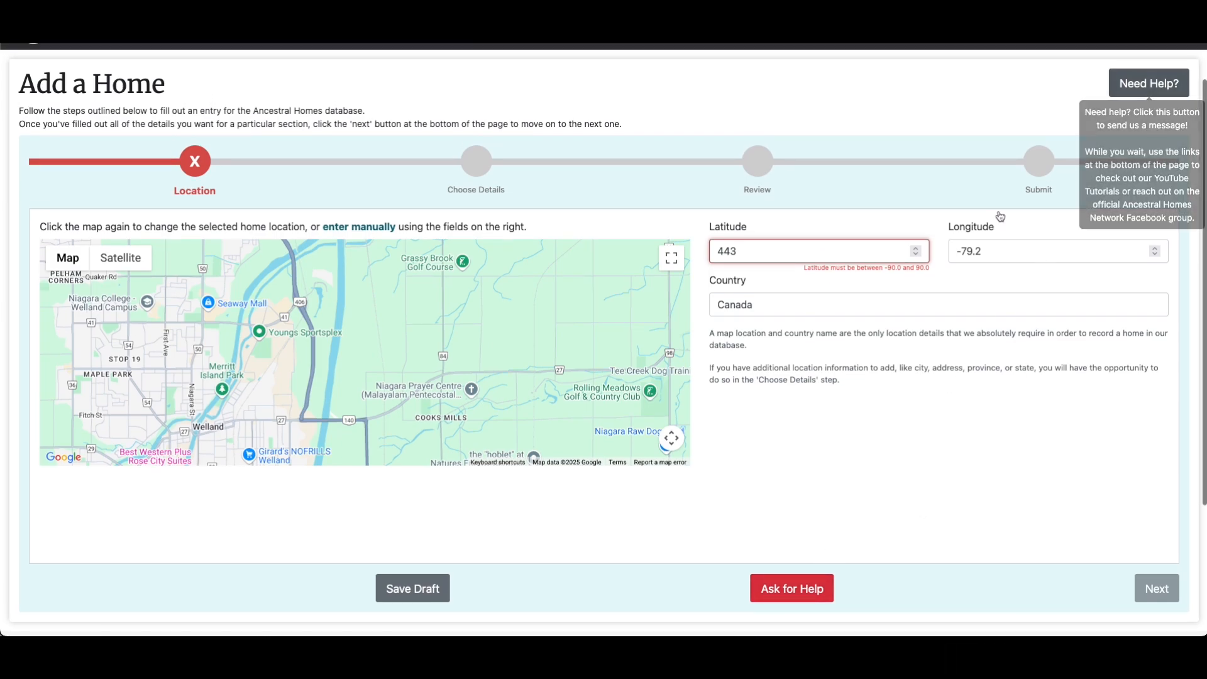
Open the help request form and write the message "Help! I'm confused.".
{"action": "left_click", "coordinate": [779, 581]}
{"action": "type", "text": "Help"}
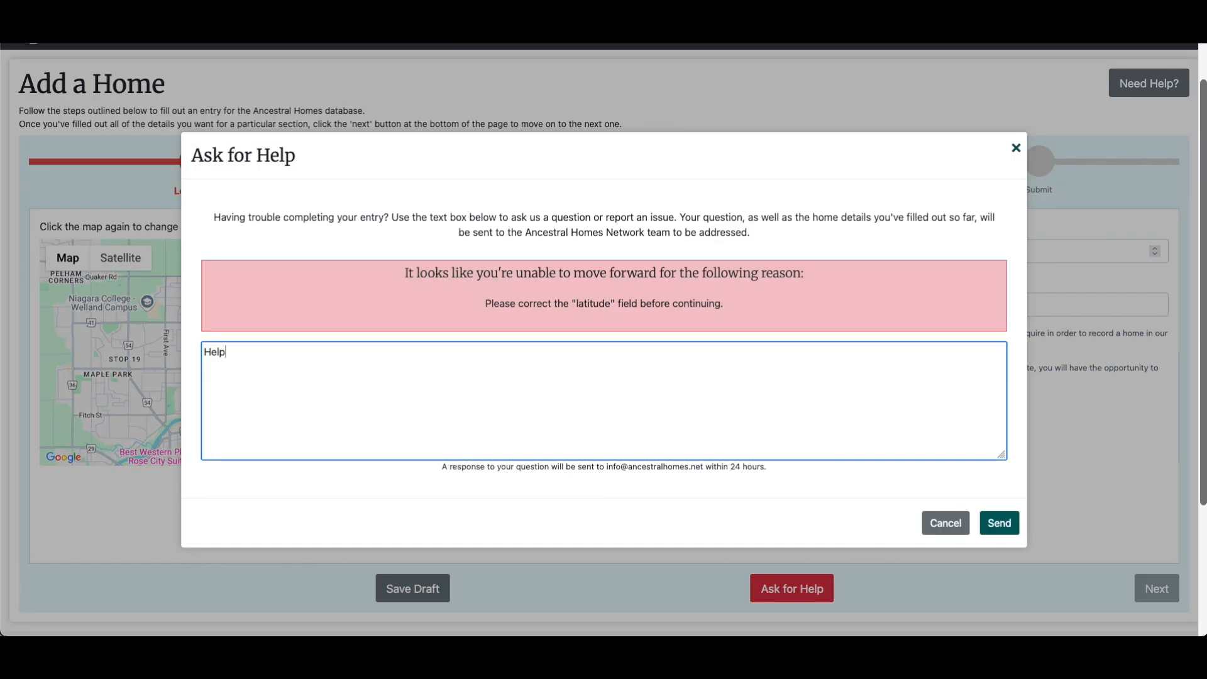
{"action": "type", "text": "! I'm confused."}
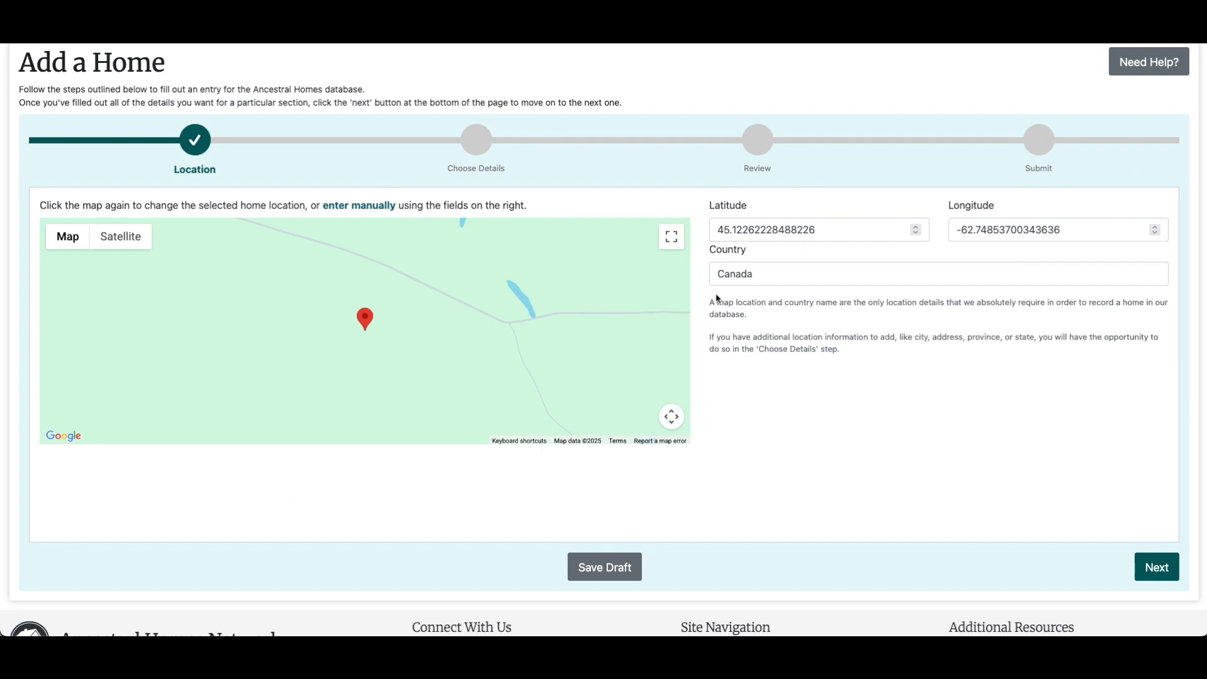
Try manual edits to the location fields: add and remove a question mark after Canada, and change the latitude's second digit to 6.
{"action": "left_click", "coordinate": [775, 275]}
{"action": "type", "text": "?"}
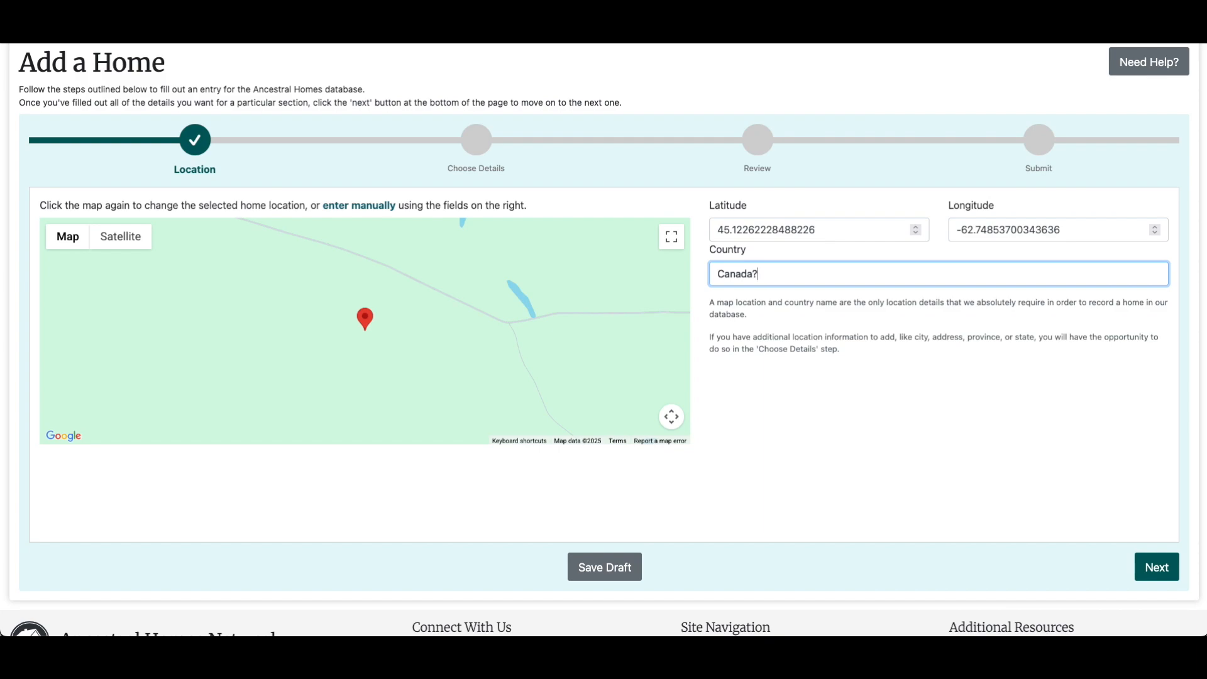
{"action": "key", "text": "BackSpace"}
{"action": "left_click", "coordinate": [729, 230]}
{"action": "key", "text": "BackSpace"}
{"action": "type", "text": "6"}
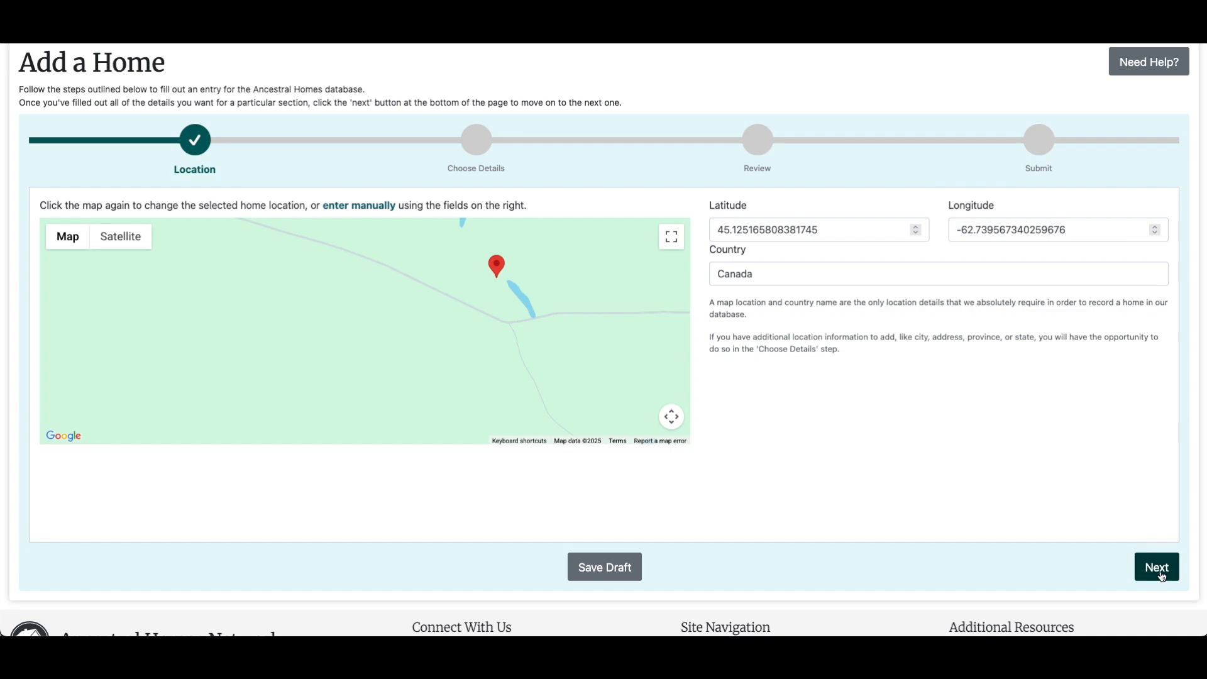
Proceed from the completed Location section to Choose Details.
{"action": "left_click", "coordinate": [1157, 568]}
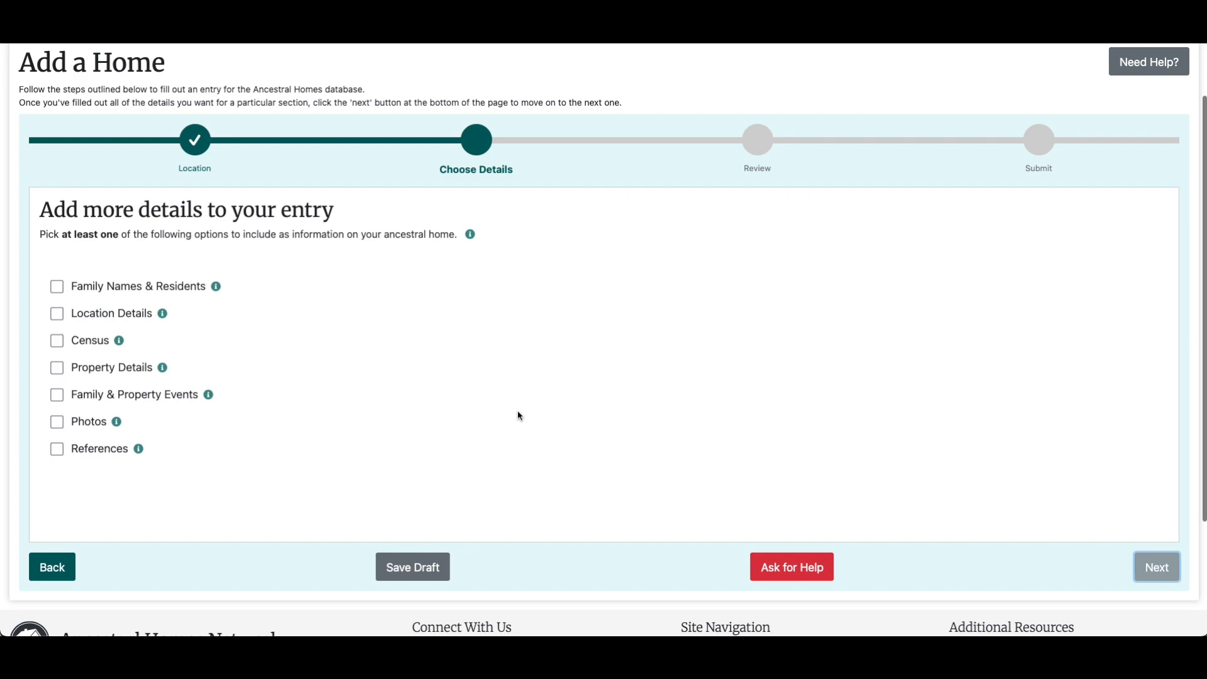
Examine the instruction on picking detail options and the info descriptions of the individual options, including Property Details, Family & Property Events and Photos.
{"action": "left_click_drag", "start_coordinate": [58, 235], "coordinate": [119, 236]}
{"action": "left_click", "coordinate": [161, 266]}
{"action": "mouse_move", "coordinate": [163, 367]}
{"action": "mouse_move", "coordinate": [207, 395]}
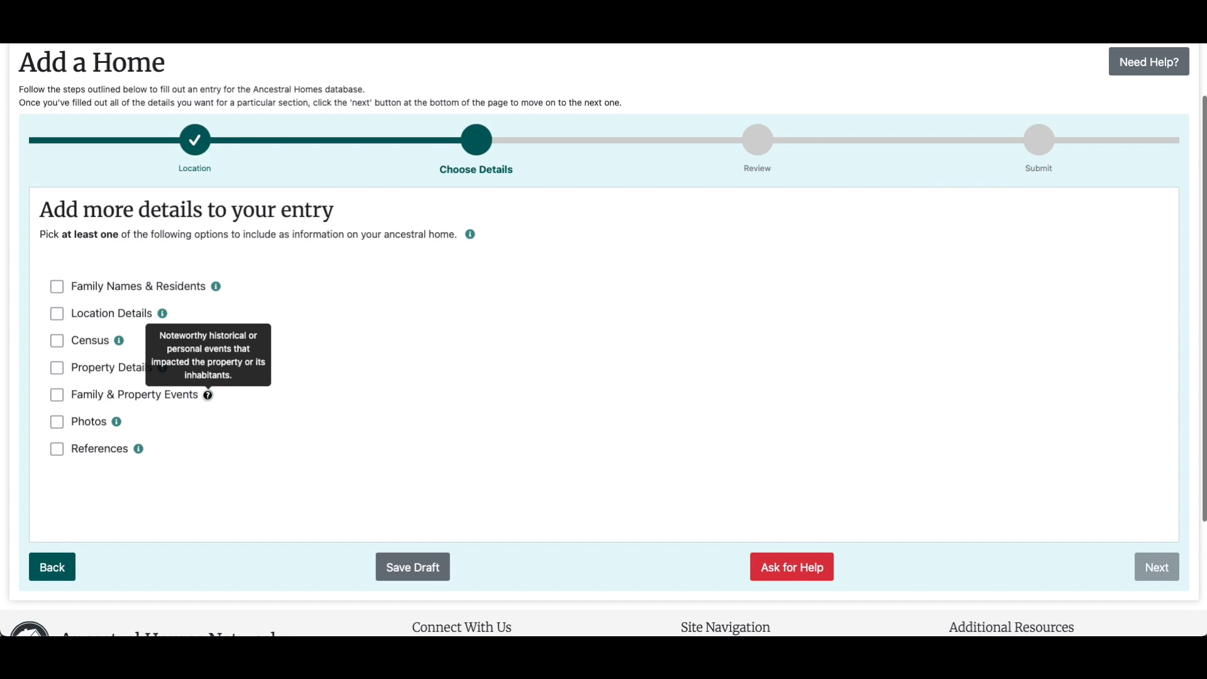
{"action": "mouse_move", "coordinate": [117, 421]}
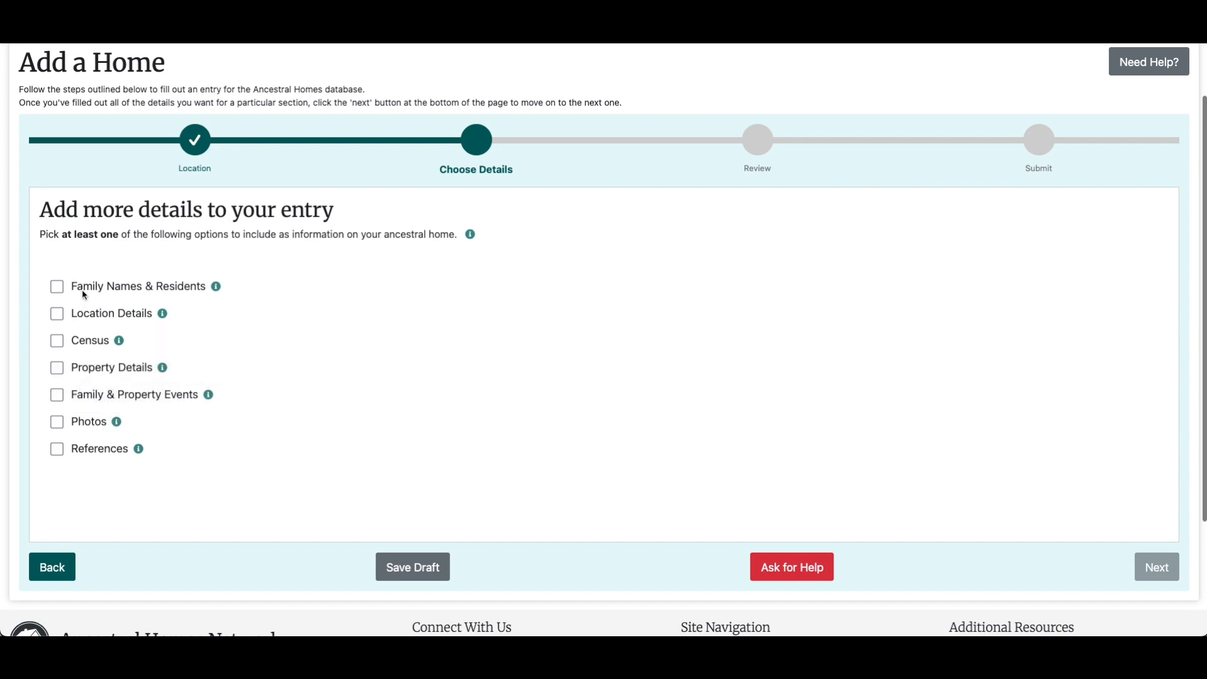
Include all seven detail options, from Family Names & Residents to References, and proceed to the Family Names & Residents section.
{"action": "left_click", "coordinate": [57, 287]}
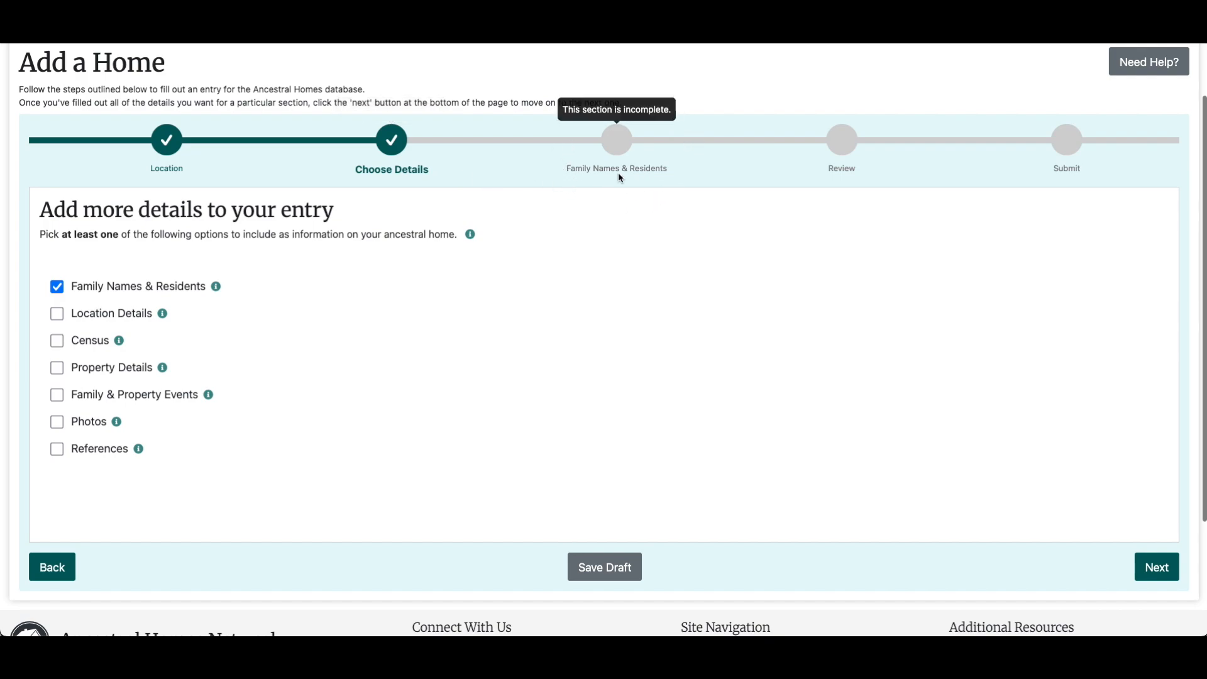
{"action": "left_click", "coordinate": [58, 319]}
{"action": "left_click", "coordinate": [57, 341]}
{"action": "left_click", "coordinate": [58, 368]}
{"action": "left_click", "coordinate": [57, 396]}
{"action": "left_click", "coordinate": [56, 422]}
{"action": "left_click", "coordinate": [58, 449]}
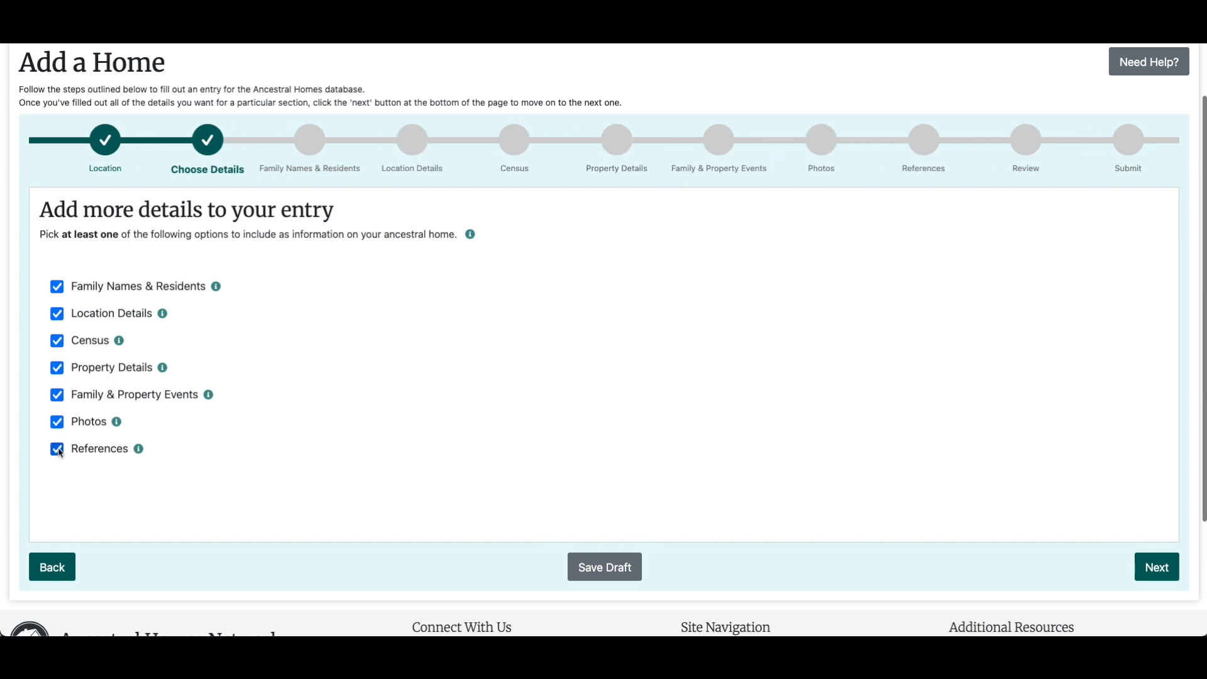
{"action": "left_click", "coordinate": [1155, 573]}
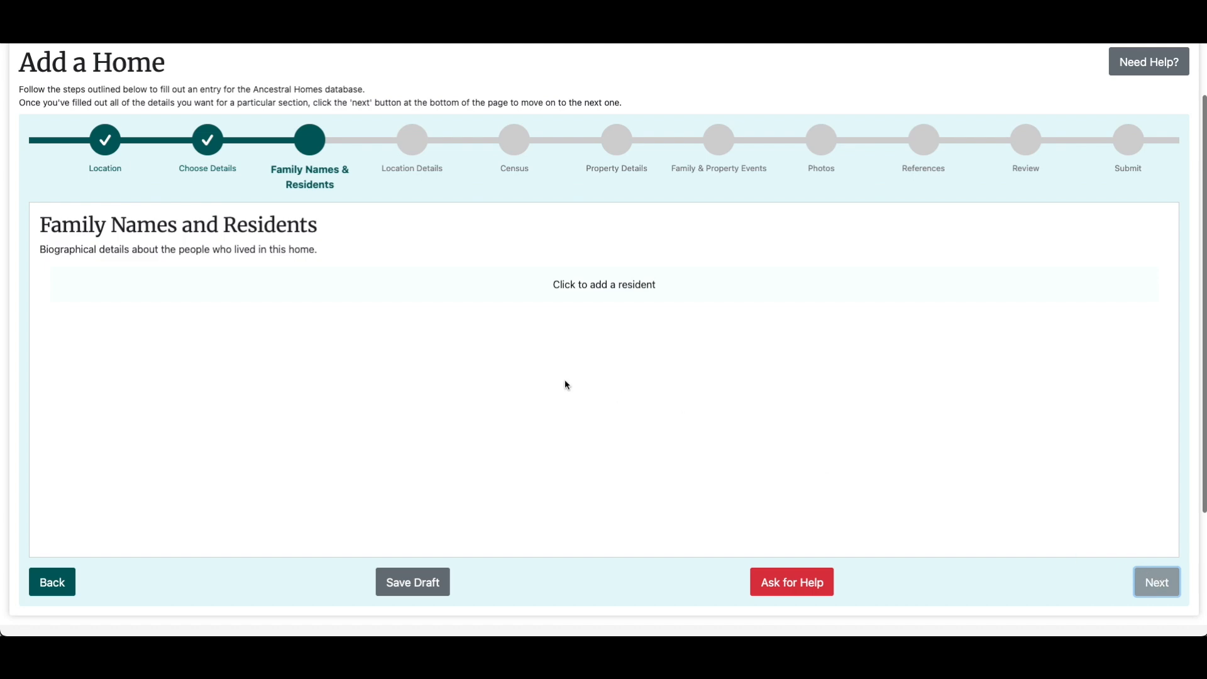
Start a new resident entry and enter the resident's first and last name.
{"action": "left_click_drag", "start_coordinate": [40, 249], "coordinate": [323, 249]}
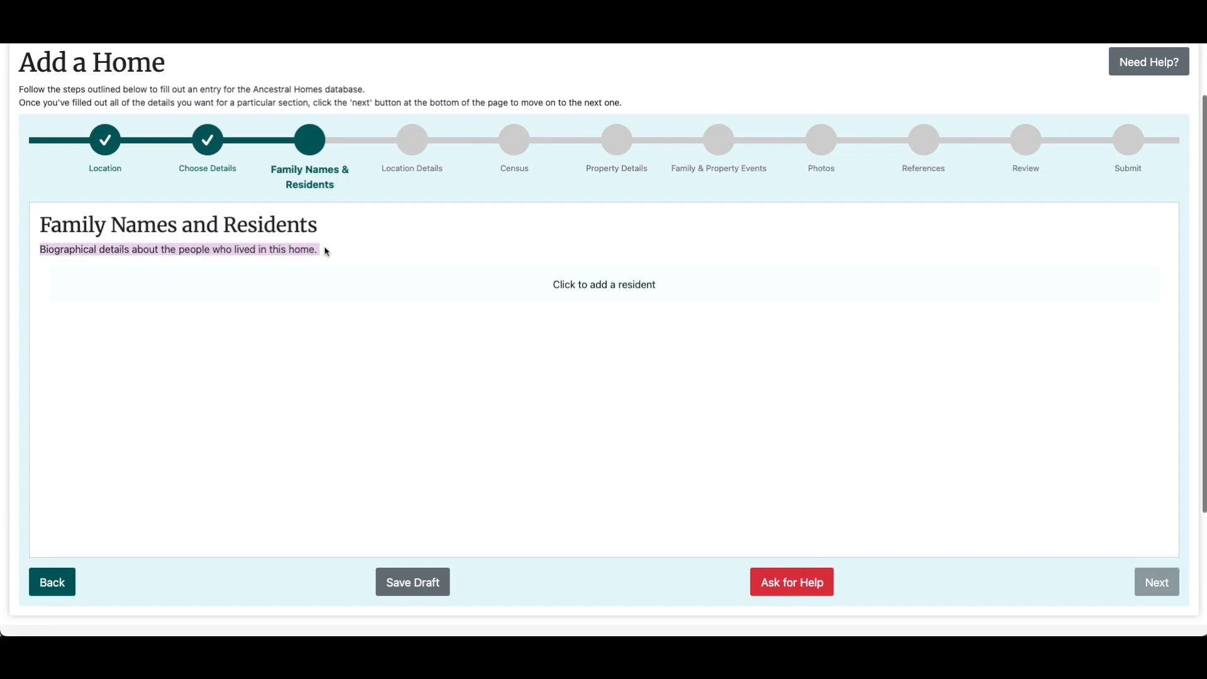
{"action": "left_click", "coordinate": [371, 251]}
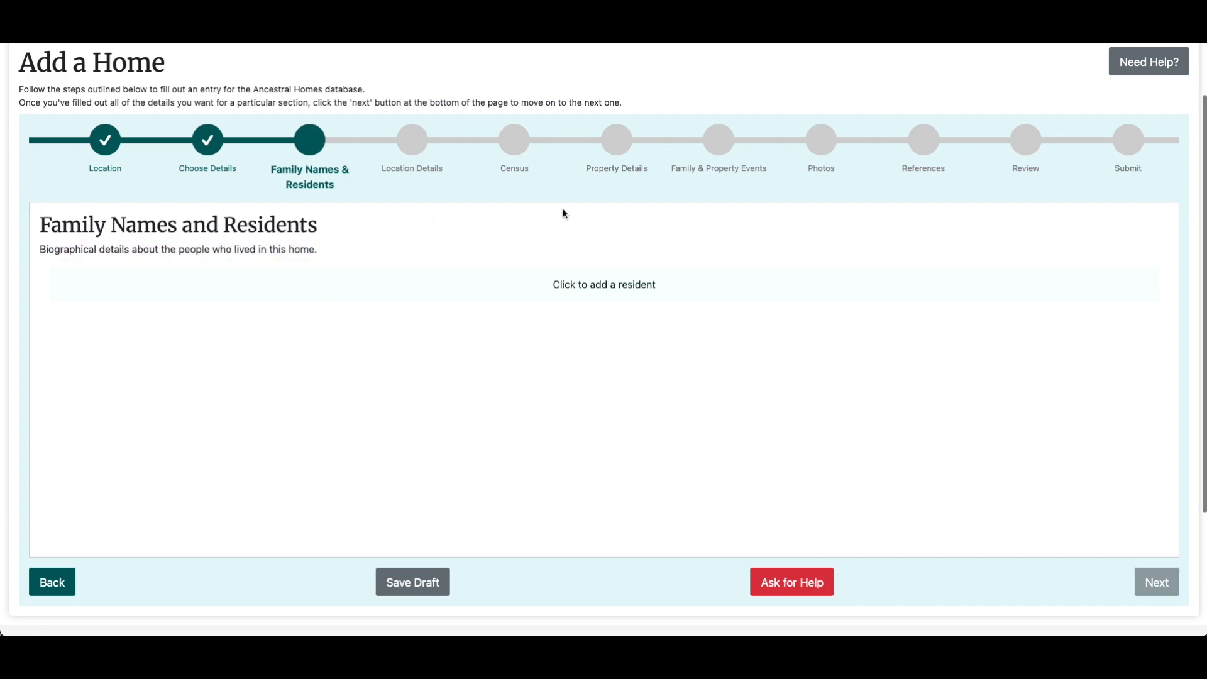
{"action": "left_click", "coordinate": [605, 286]}
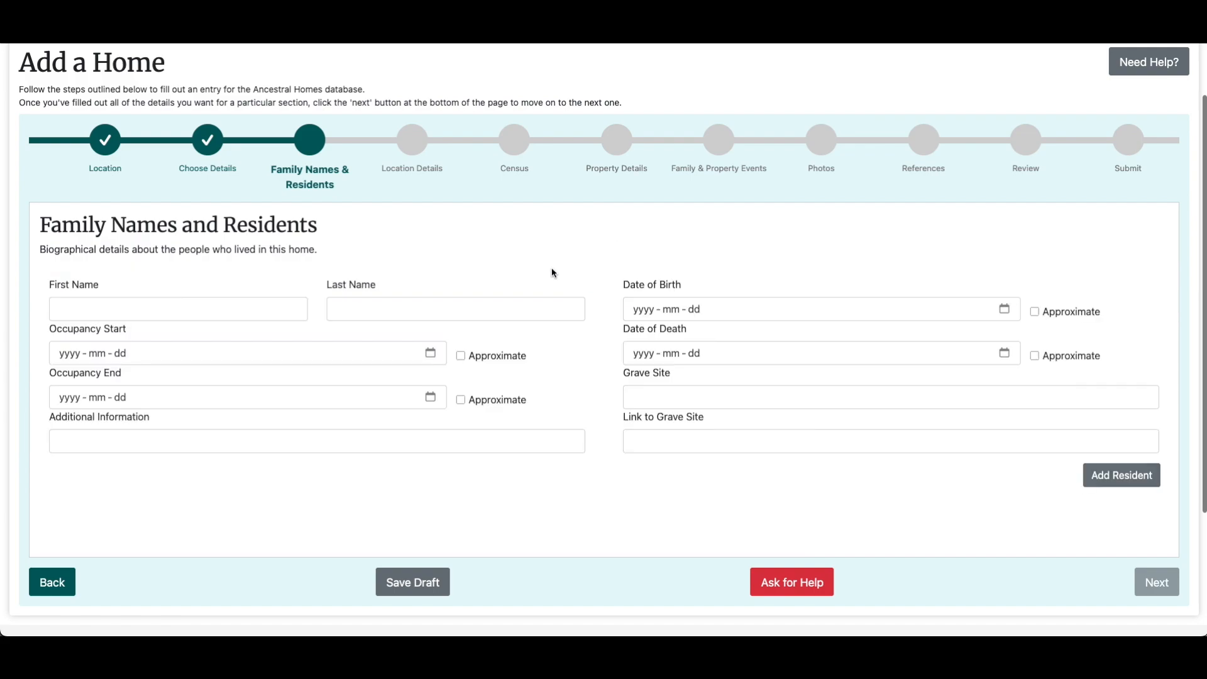
{"action": "left_click", "coordinate": [253, 308]}
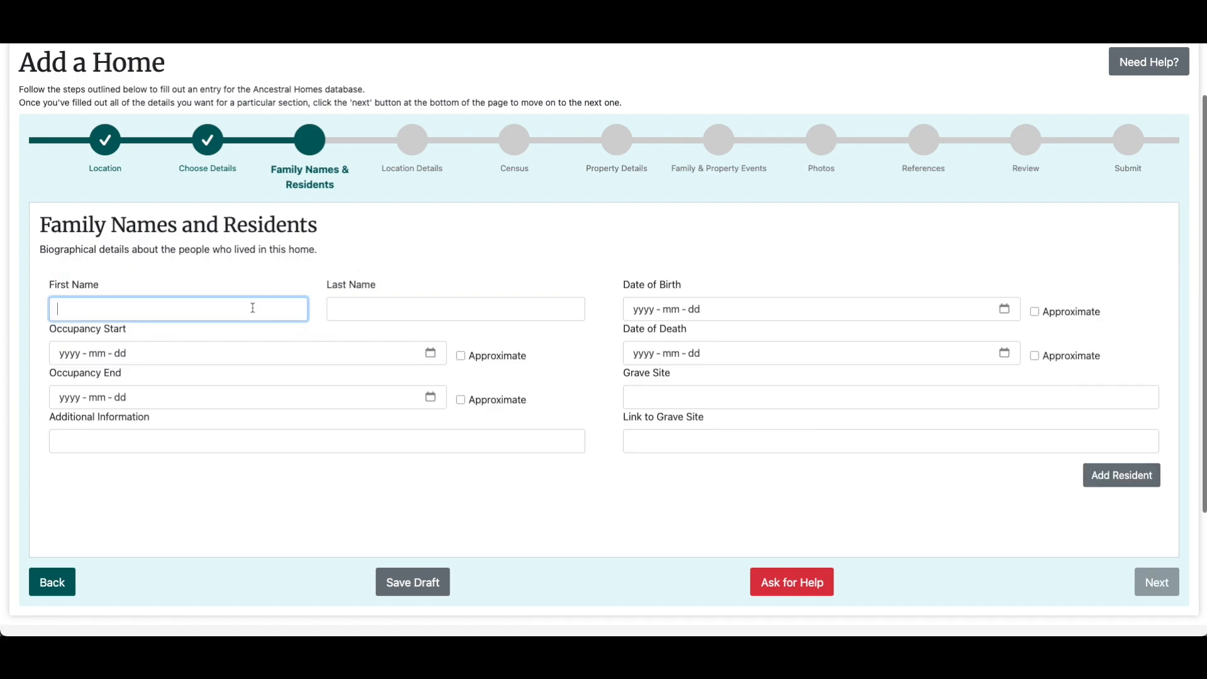
{"action": "type", "text": "Tutorial"}
{"action": "left_click", "coordinate": [379, 312]}
{"action": "type", "text": "McAncestralhomes"}
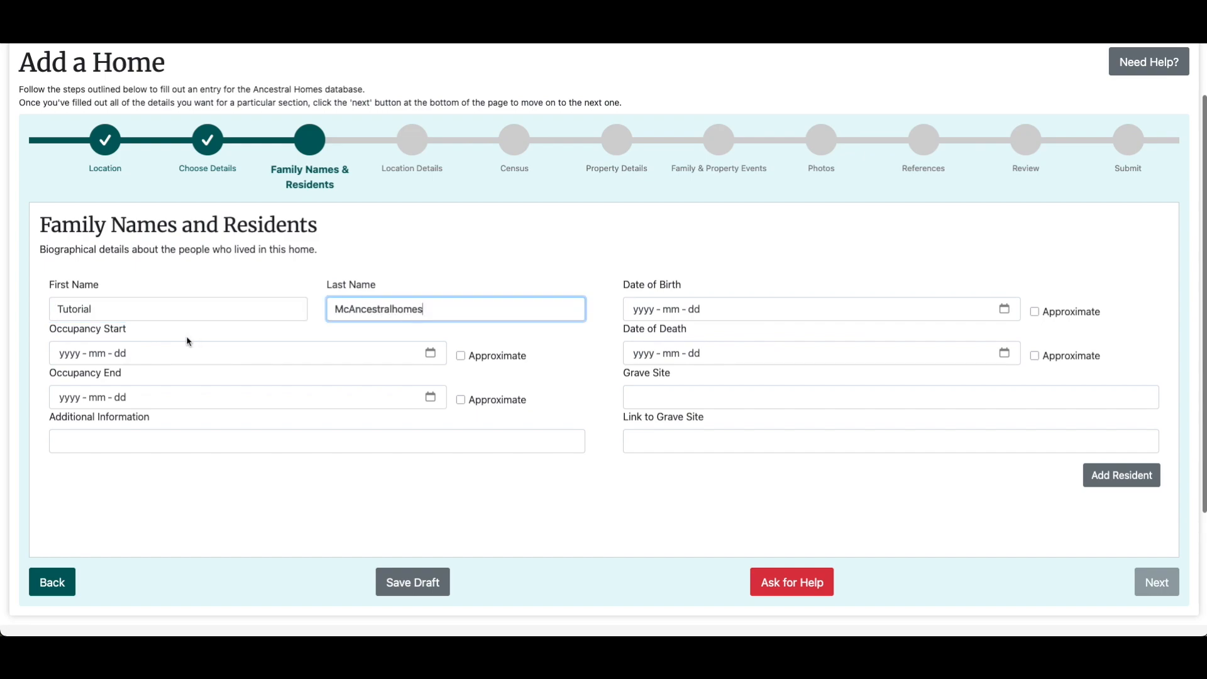
Set the resident's occupancy start to 1778-04-01 and occupancy end to 2018-03-21.
{"action": "left_click", "coordinate": [65, 360]}
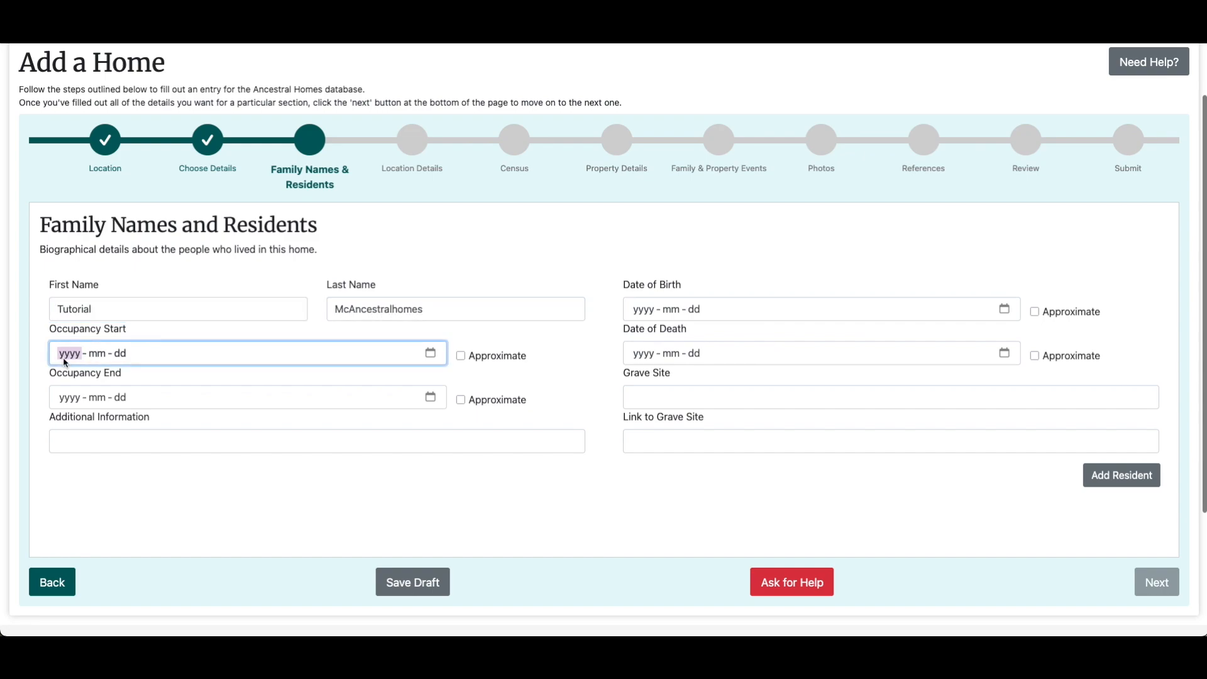
{"action": "type", "text": "1778 - 04 - 01"}
{"action": "left_click", "coordinate": [430, 397]}
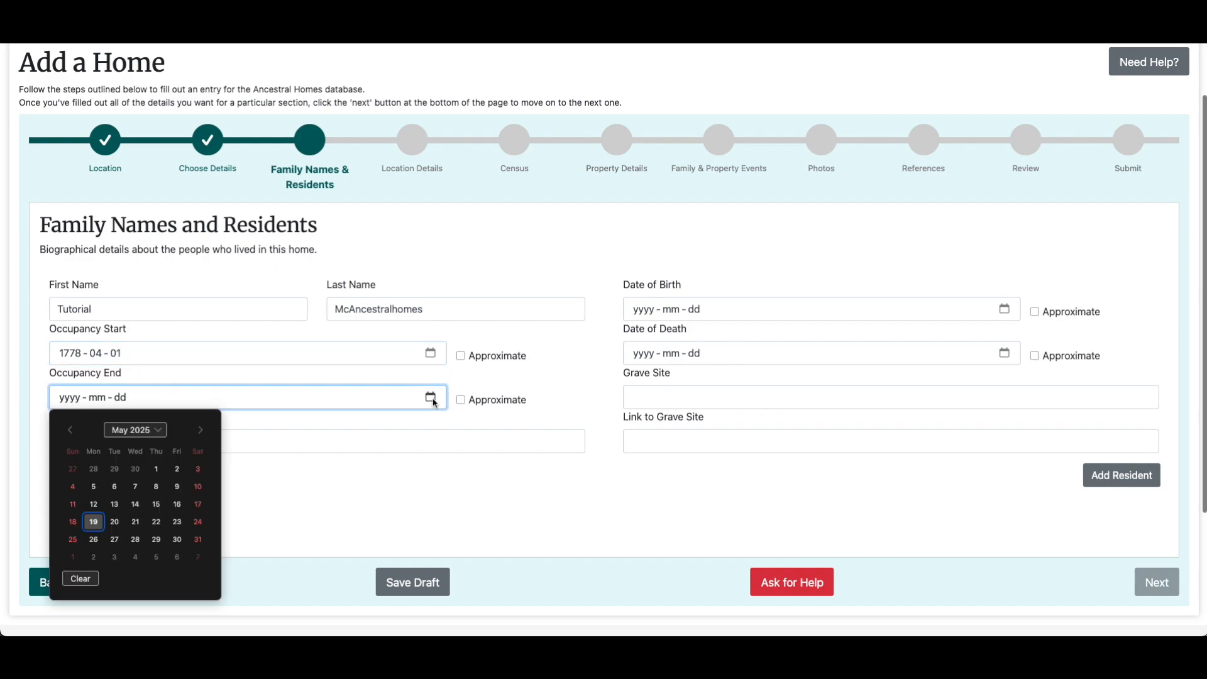
{"action": "type", "text": "201803"}
{"action": "scroll", "coordinate": [138, 503], "scroll_direction": "down", "scroll_amount": 3}
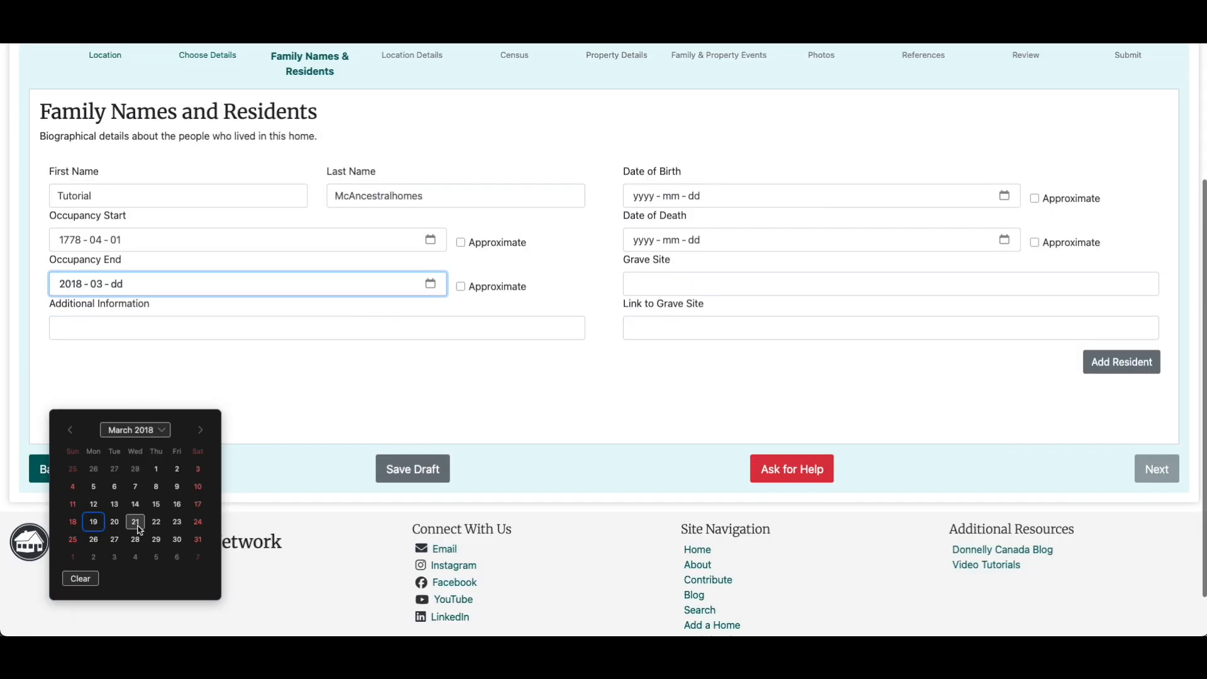
{"action": "left_click", "coordinate": [138, 530]}
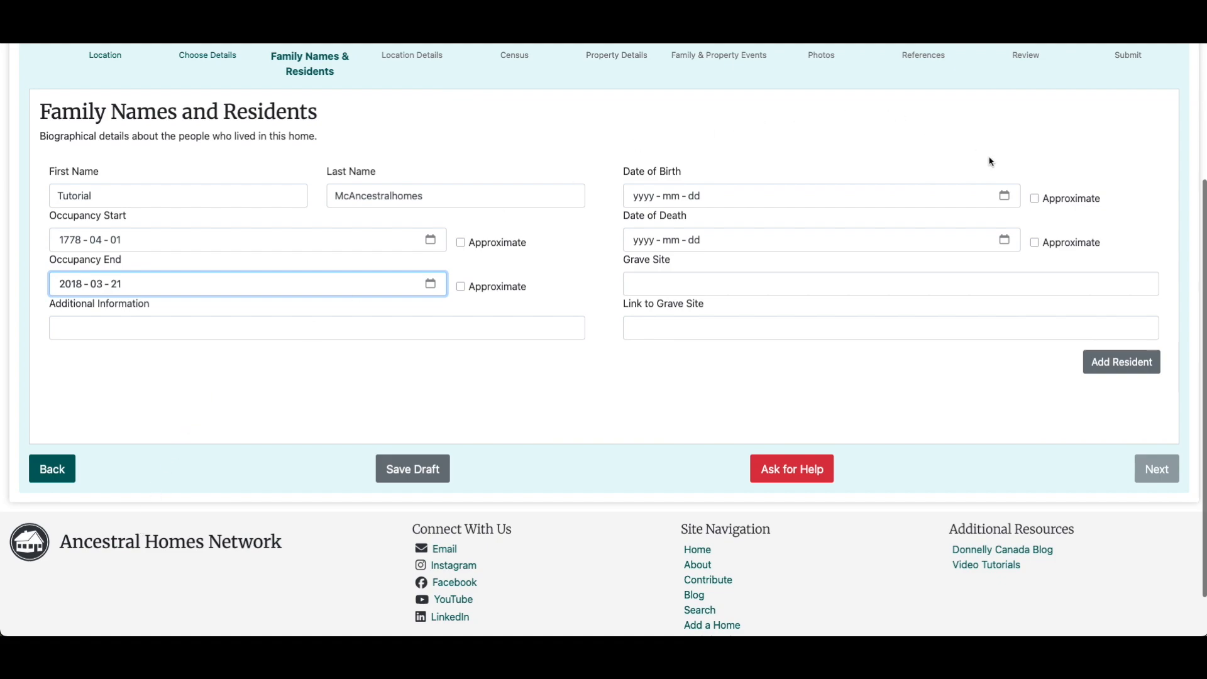
Mark the date of birth as approximate, enter an approximate birth year, and add the resident to the list.
{"action": "left_click", "coordinate": [1035, 199]}
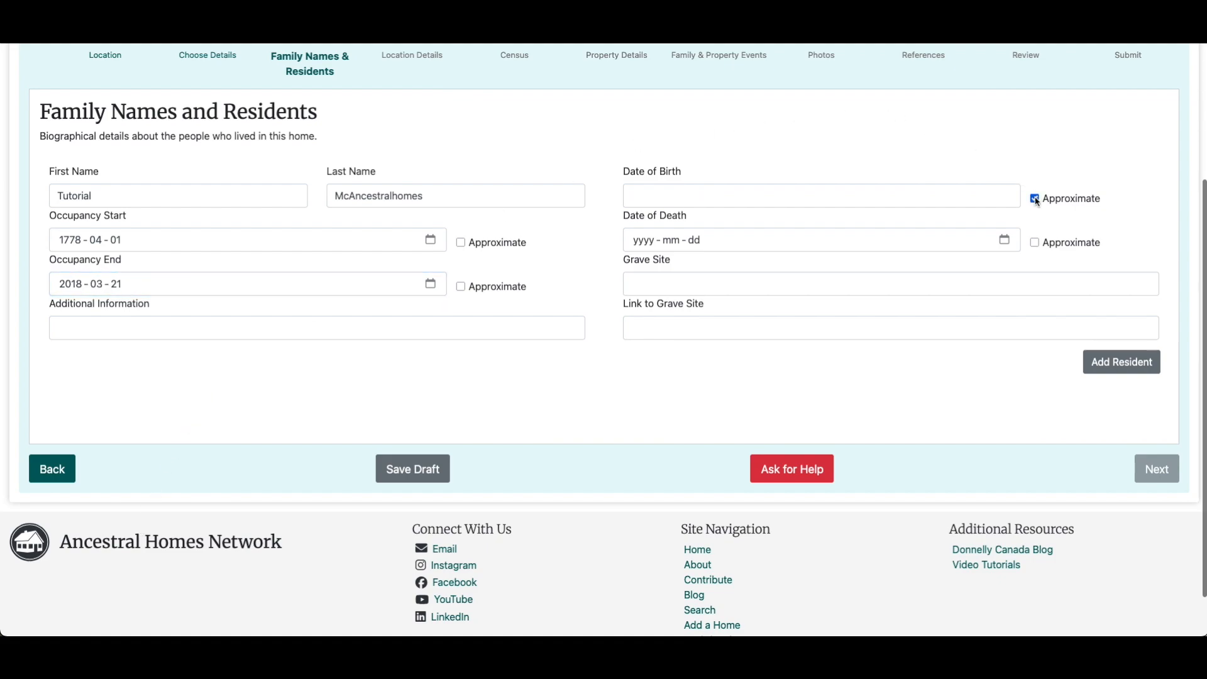
{"action": "left_click", "coordinate": [959, 196]}
{"action": "type", "text": "Approx. 1872"}
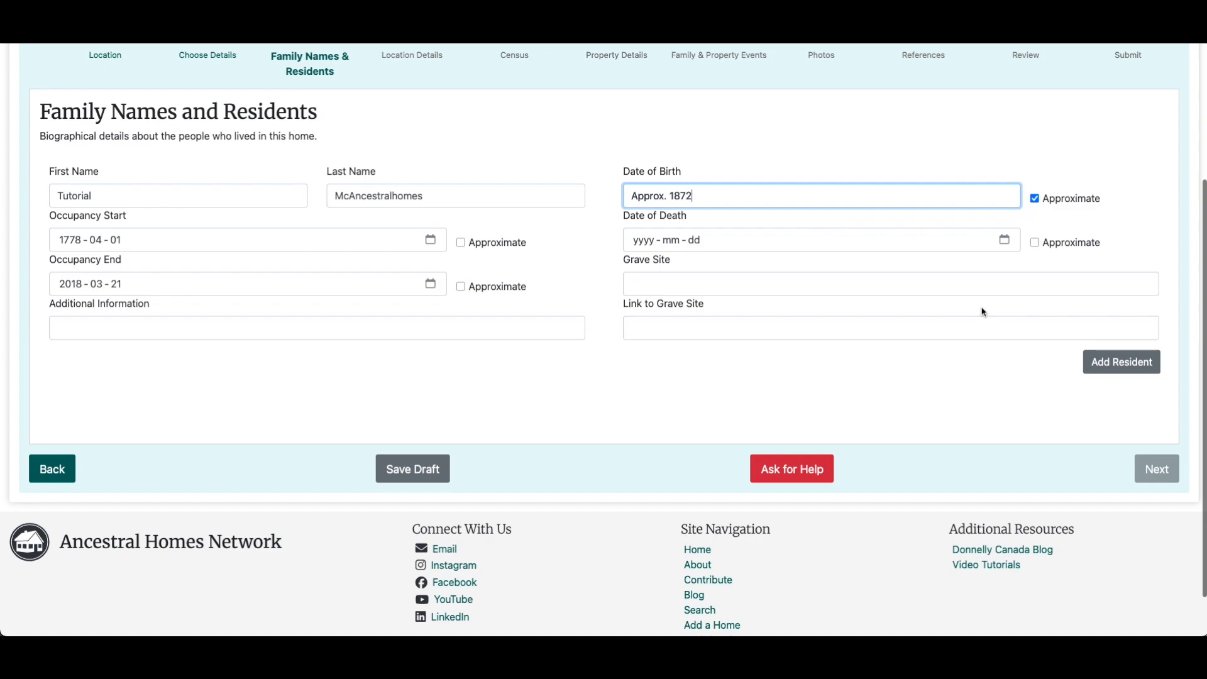
{"action": "left_click", "coordinate": [1101, 362]}
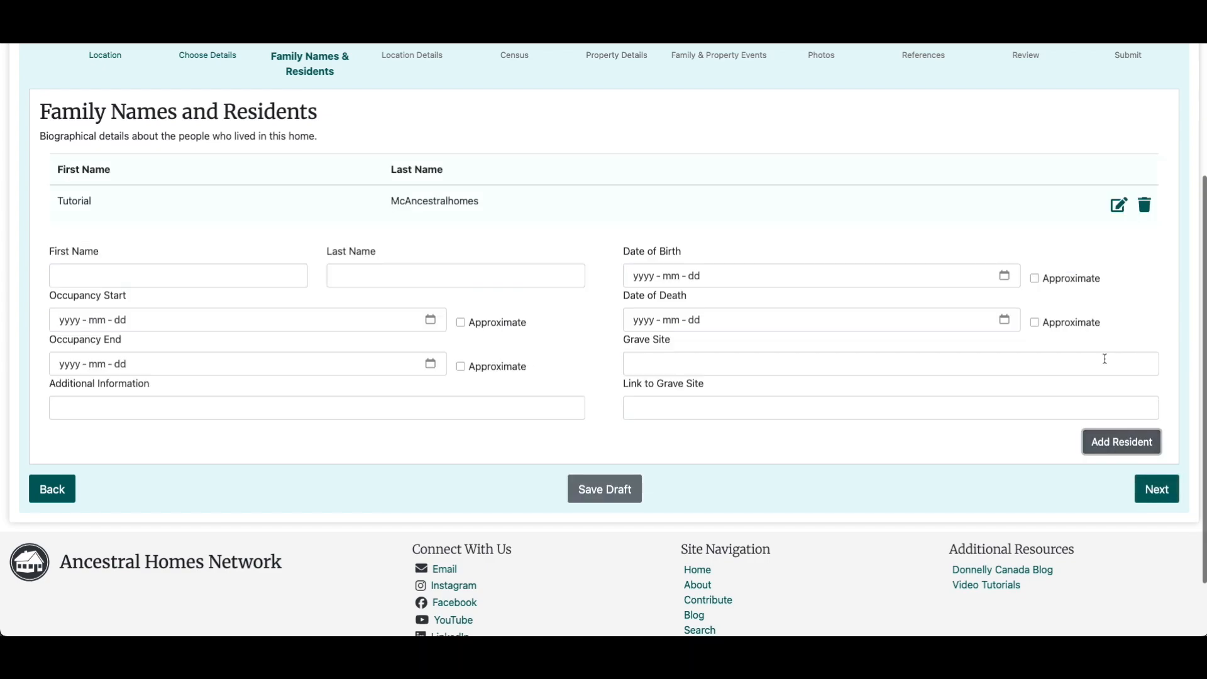
Enter a second resident's first and last name, with occupancy from 1845-05-15 to 1892-06-19.
{"action": "left_click", "coordinate": [204, 272]}
{"action": "type", "text": "John"}
{"action": "key", "text": "Tab"}
{"action": "type", "text": "Doe"}
{"action": "left_click", "coordinate": [97, 319]}
{"action": "type", "text": "0515"}
{"action": "left_click", "coordinate": [78, 321]}
{"action": "type", "text": "1845"}
{"action": "left_click", "coordinate": [65, 364]}
{"action": "type", "text": "18920619"}
{"action": "left_click", "coordinate": [118, 405]}
{"action": "type", "text": "Famous shoemaker and fan of fiddle music."}
{"action": "left_click", "coordinate": [638, 363]}
{"action": "type", "text": "Real Place Cemetary"}
{"action": "left_click", "coordinate": [638, 408]}
{"action": "type", "text": "www.findagrave.com/real-person-grave"}
{"action": "left_click", "coordinate": [1145, 444]}
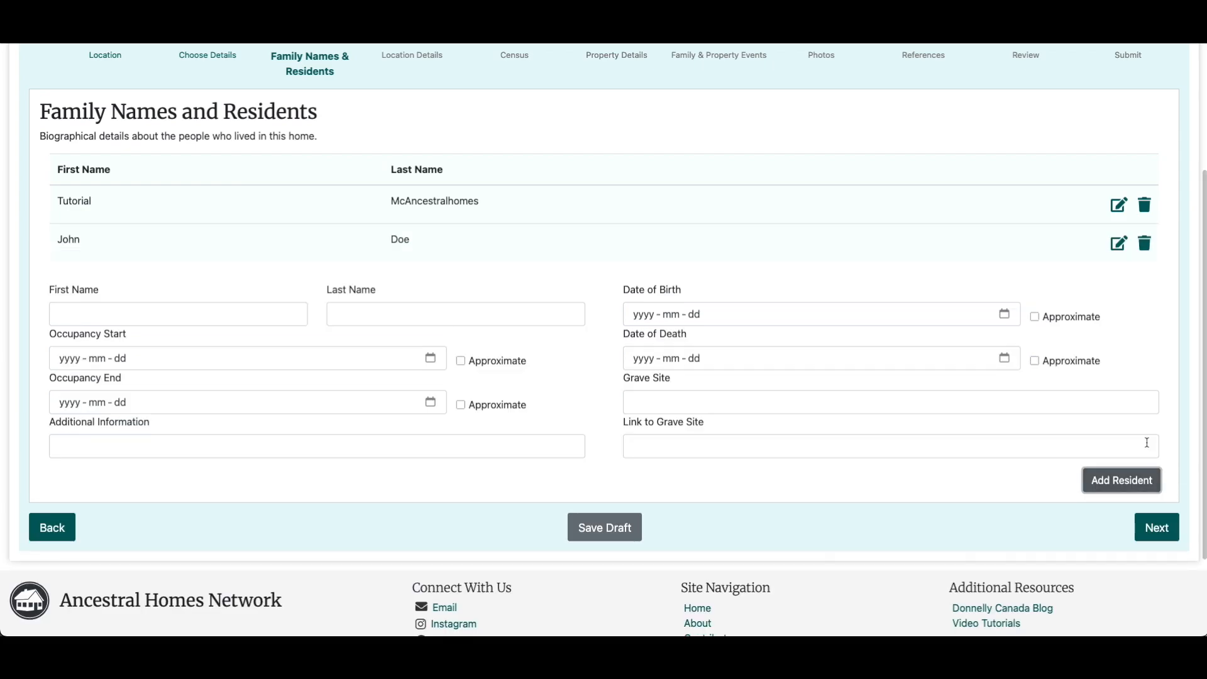
Enter the third resident's exact date of birth, set the date of death to 1957-02-01, and add the resident.
{"action": "left_click", "coordinate": [642, 317]}
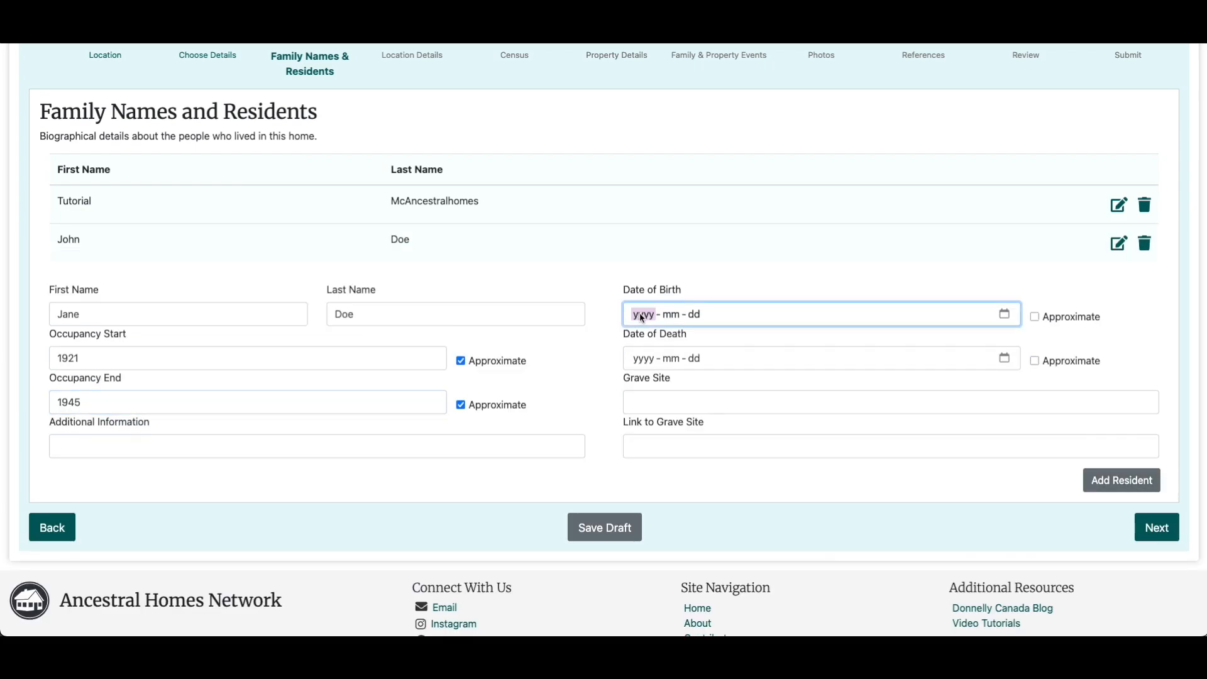
{"action": "type", "text": "19060101"}
{"action": "left_click", "coordinate": [646, 360]}
{"action": "type", "text": "19570201"}
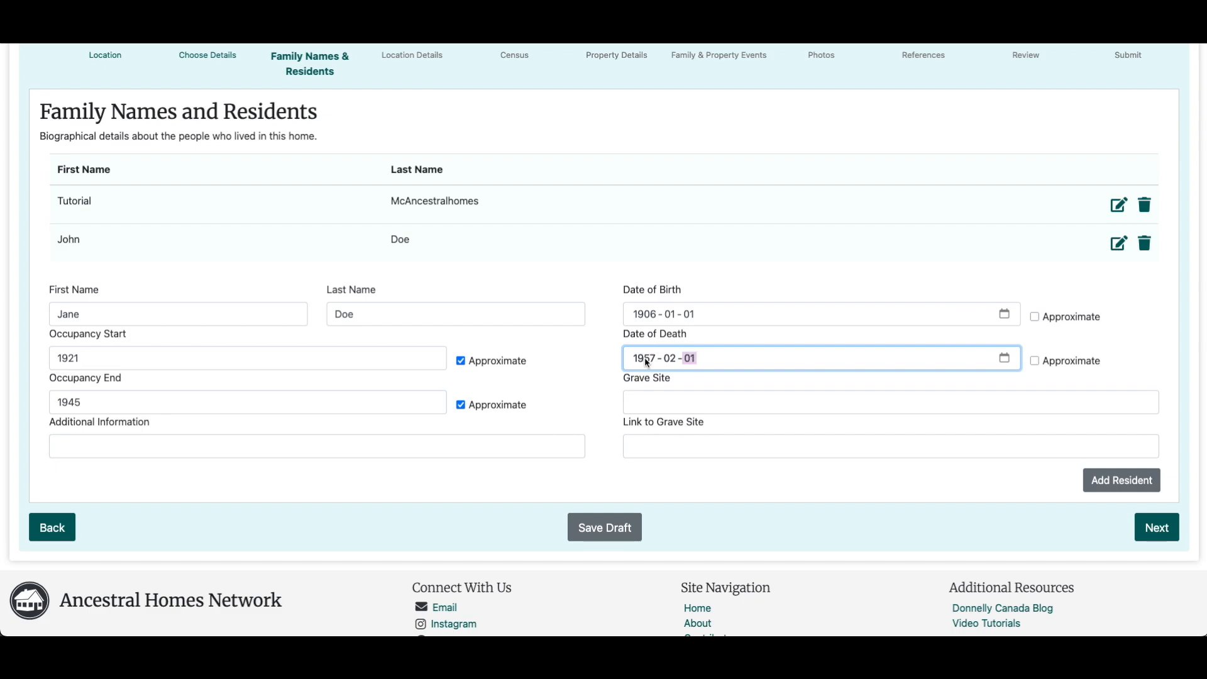
{"action": "left_click", "coordinate": [1106, 480]}
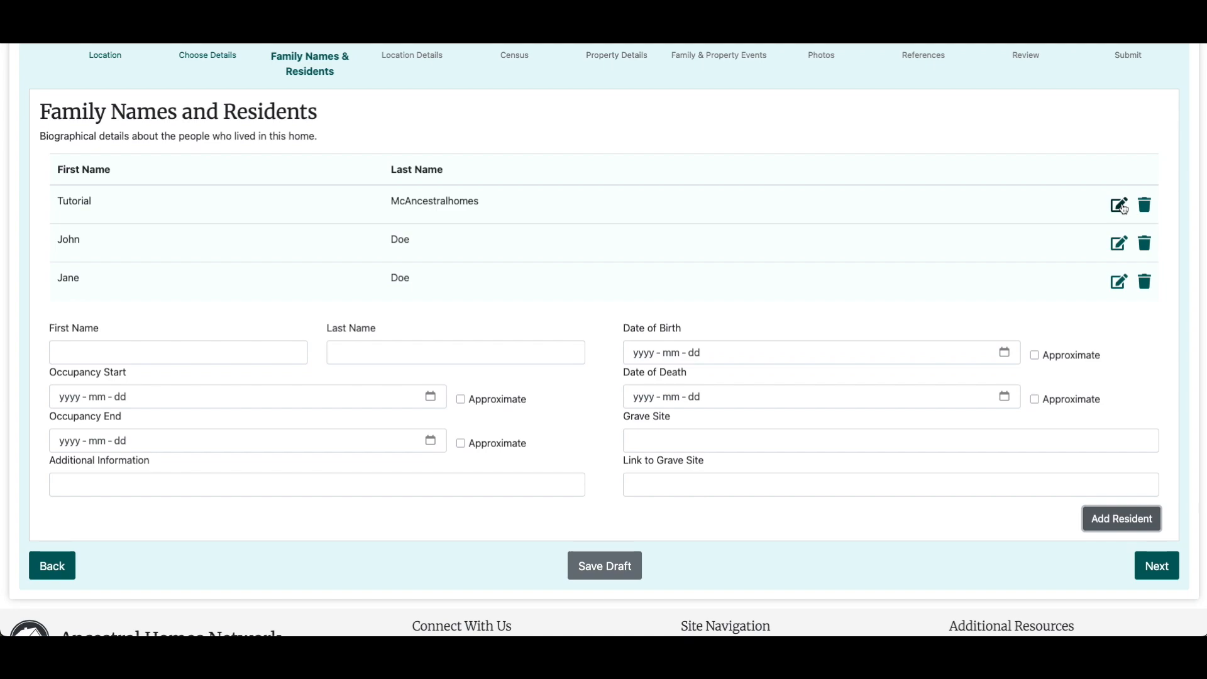
Edit the first resident: correct the approximate birth year, set the grave site to "Cemetary with Name", and update the entry.
{"action": "left_click", "coordinate": [1119, 206]}
{"action": "left_click", "coordinate": [714, 352]}
{"action": "key", "text": "BackSpace"}
{"action": "key", "text": "BackSpace"}
{"action": "key", "text": "BackSpace"}
{"action": "type", "text": "772"}
{"action": "left_click", "coordinate": [713, 439]}
{"action": "type", "text": "Cemetary with Name"}
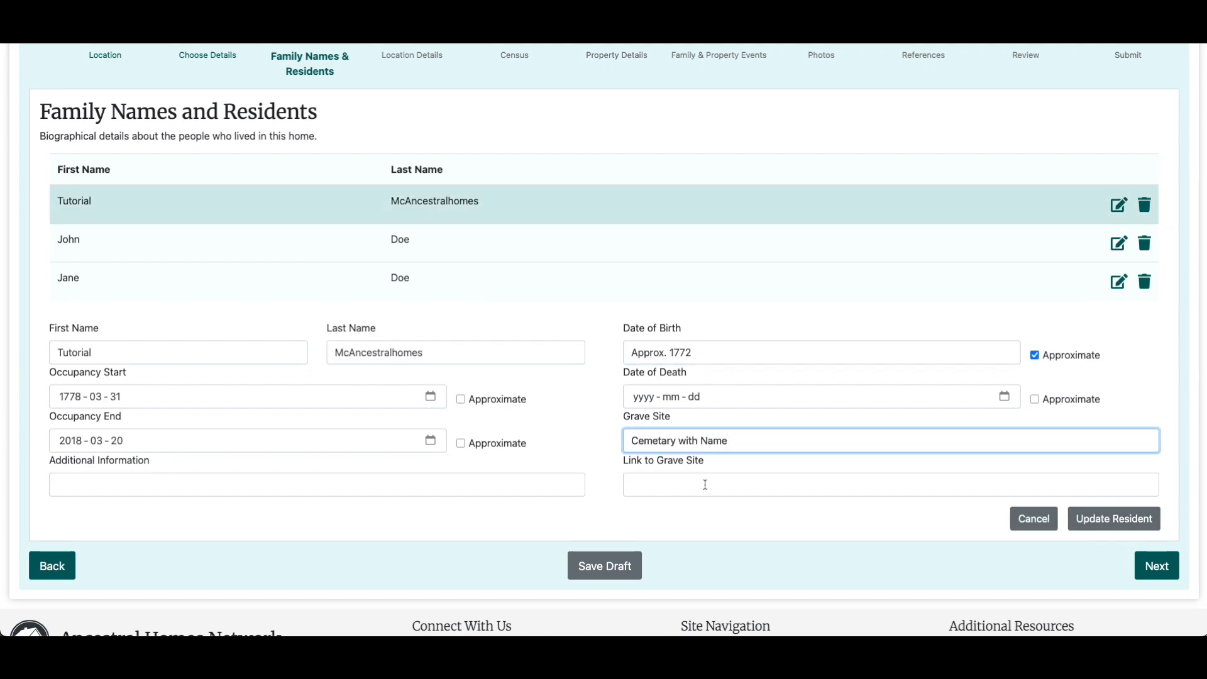
{"action": "left_click", "coordinate": [1095, 520]}
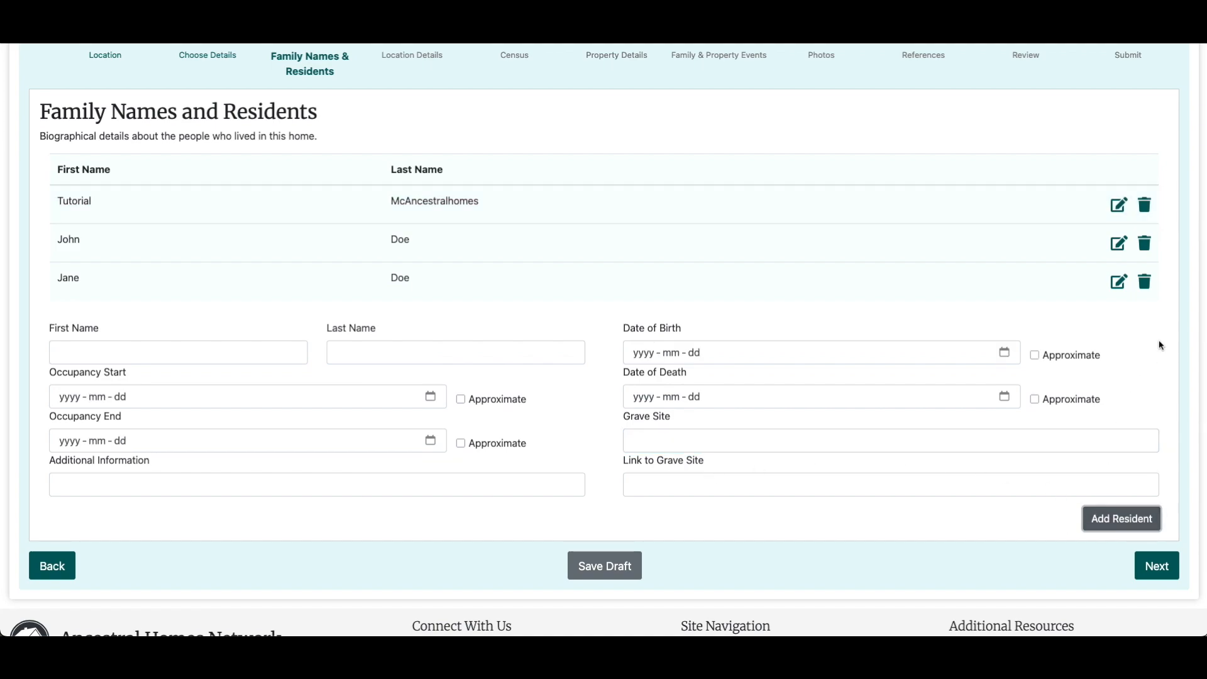
Delete the third resident from the list and proceed to Location Details.
{"action": "left_click", "coordinate": [1145, 283]}
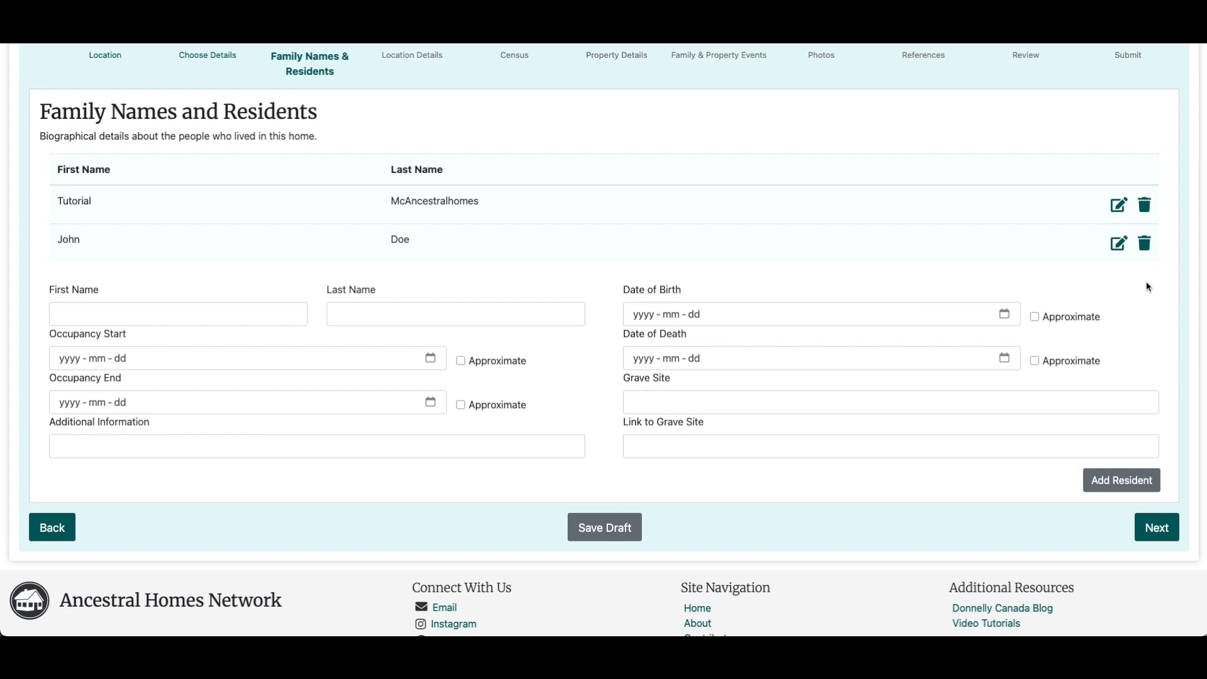
{"action": "left_click", "coordinate": [1159, 532]}
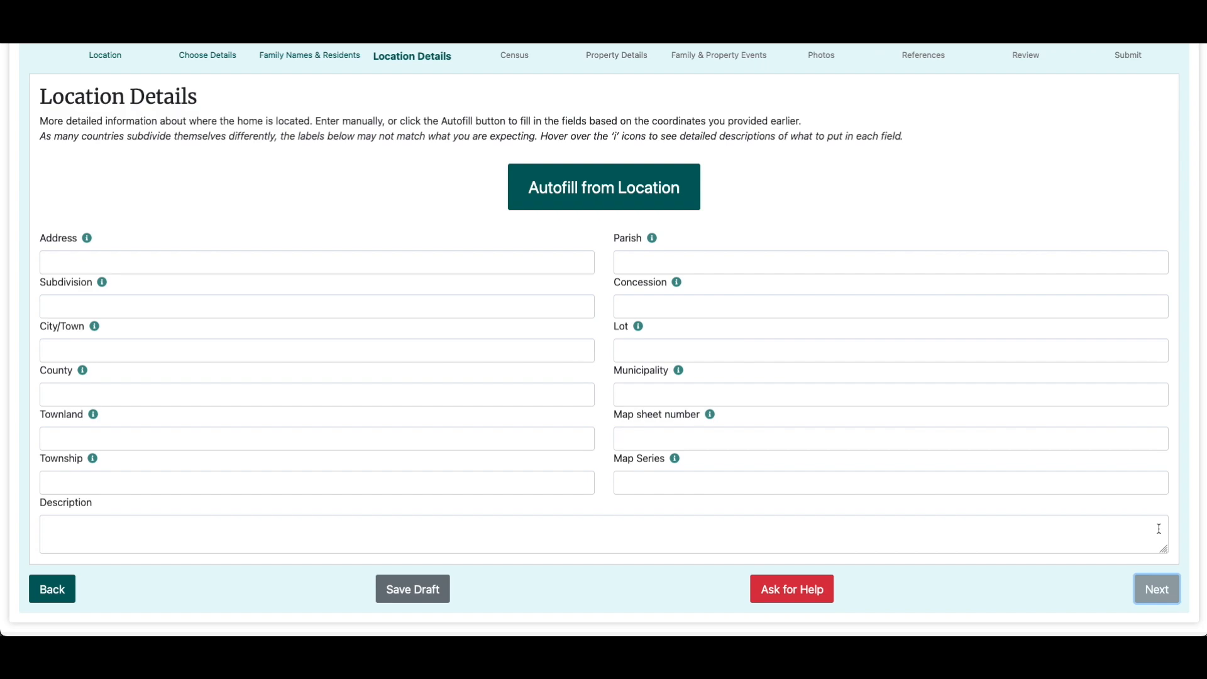
Try a manually entered street address, and autofill the location details from the home's coordinates.
{"action": "scroll", "coordinate": [1159, 528], "scroll_direction": "up", "scroll_amount": 2}
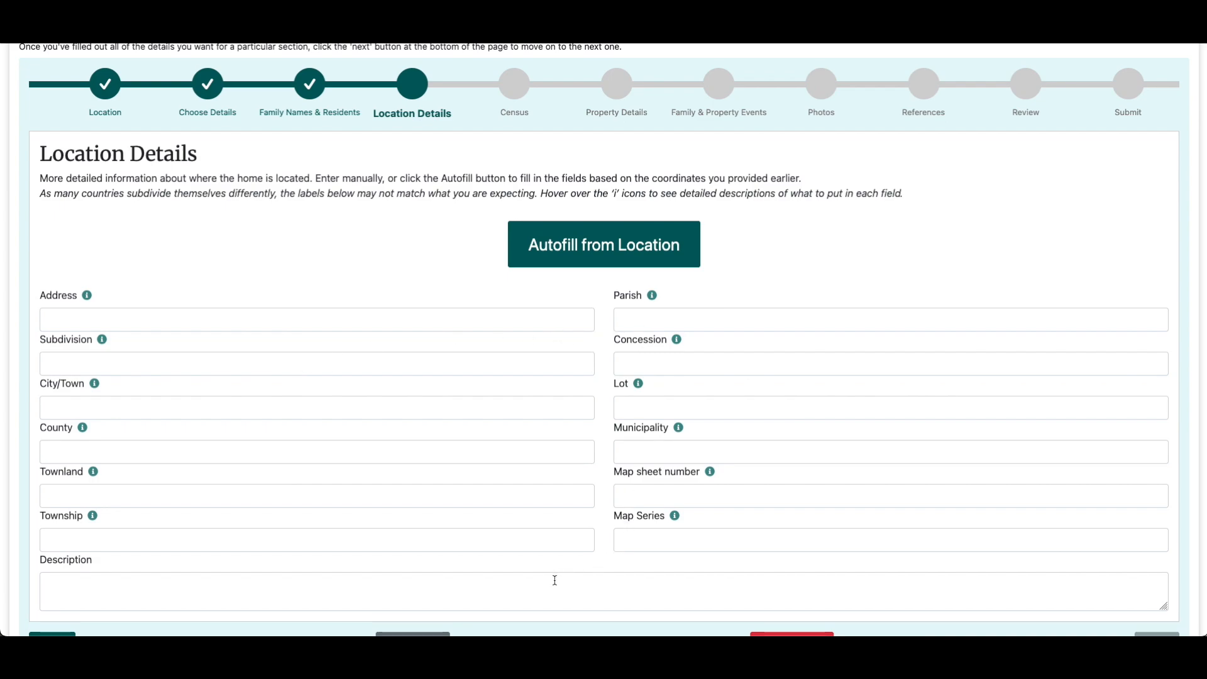
{"action": "left_click", "coordinate": [418, 321]}
{"action": "type", "text": "123 main street"}
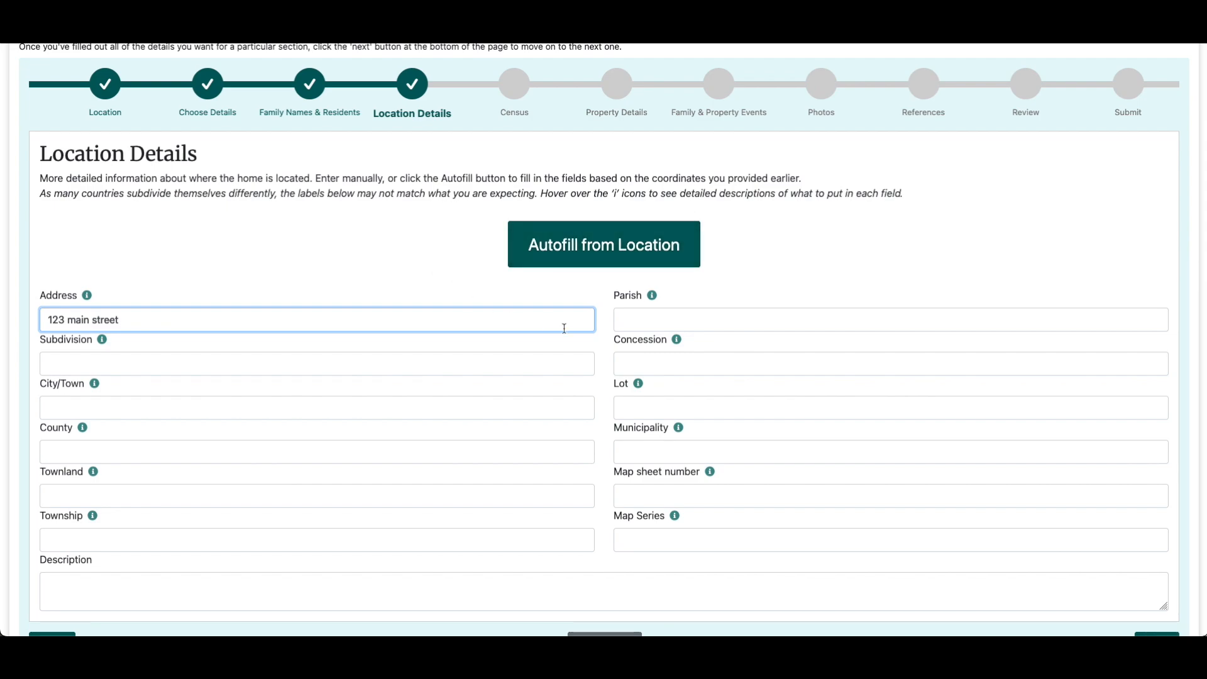
{"action": "left_click", "coordinate": [577, 253]}
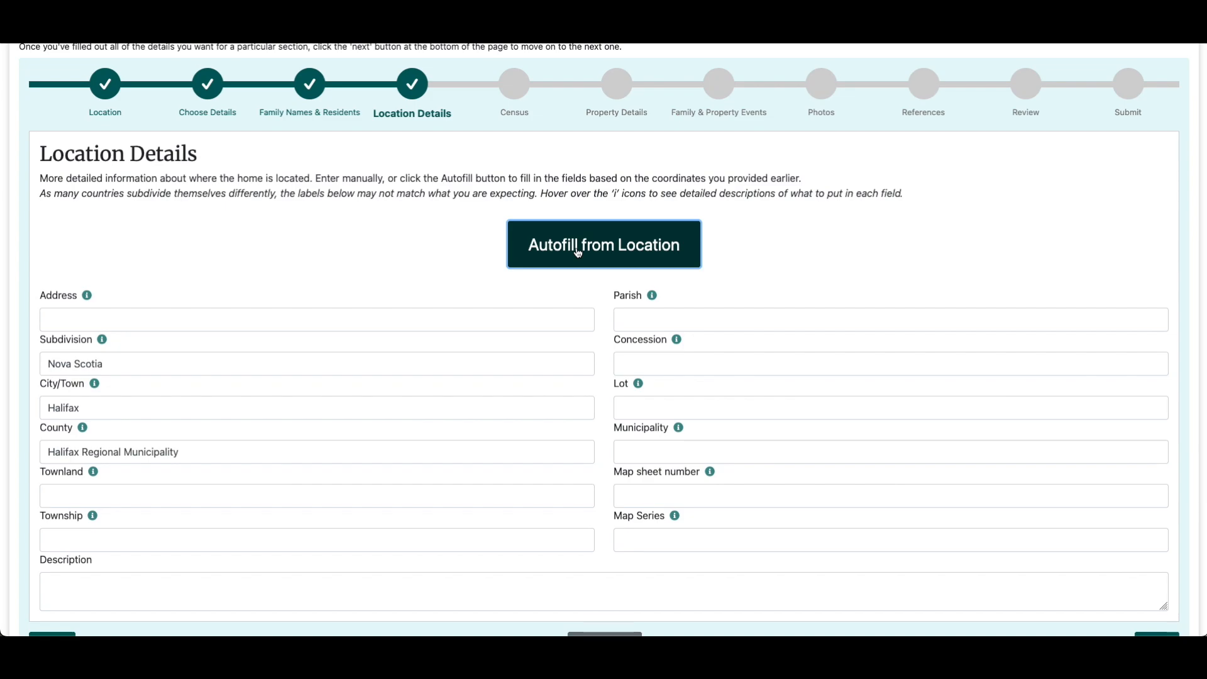
Proceed from Location Details to the Census section and start a new census entry.
{"action": "left_click", "coordinate": [380, 321]}
{"action": "scroll", "coordinate": [1097, 621], "scroll_direction": "down", "scroll_amount": 1}
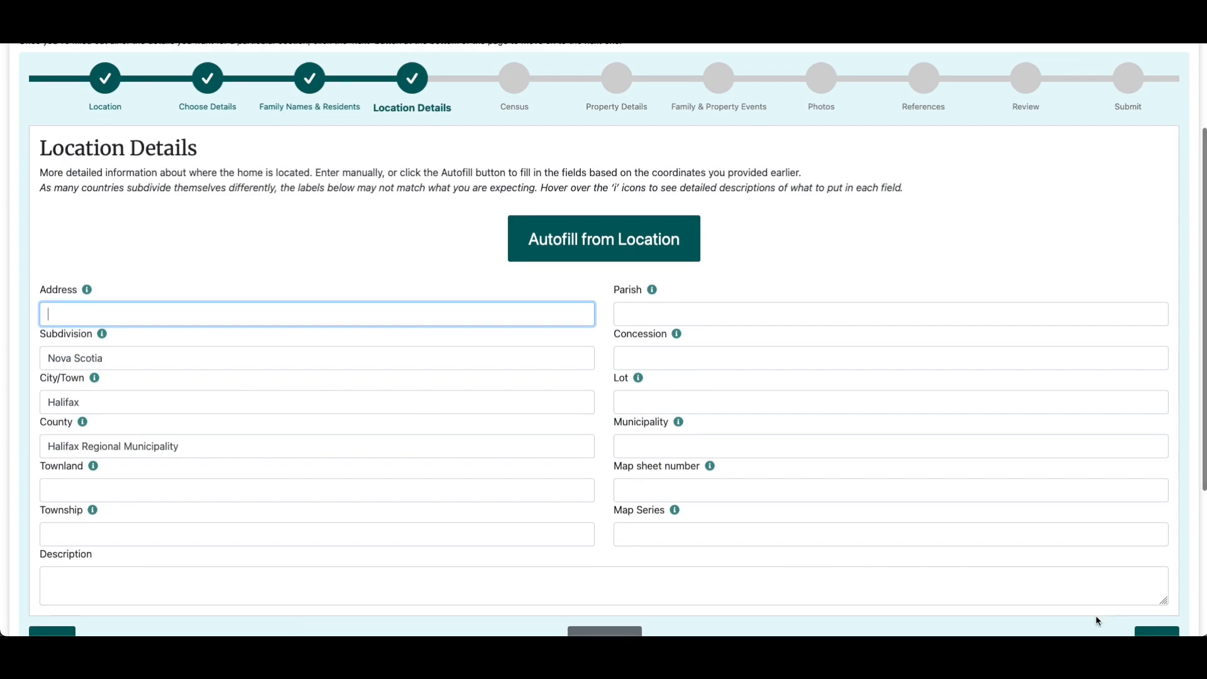
{"action": "left_click", "coordinate": [1149, 630]}
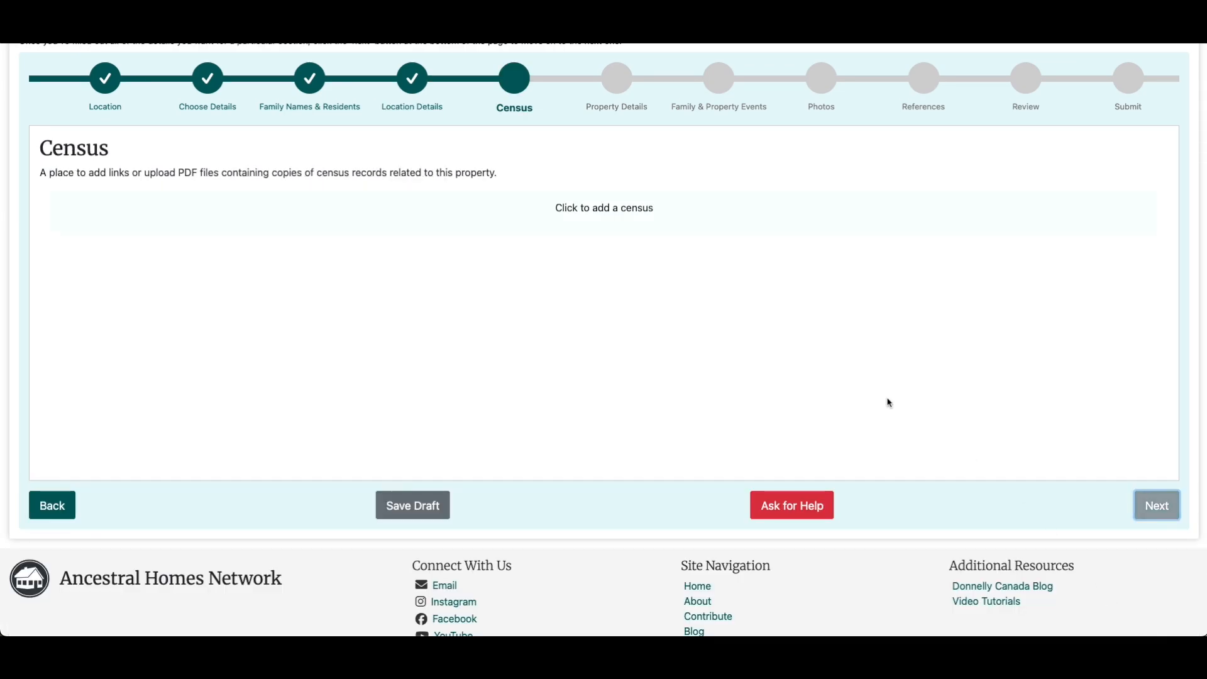
{"action": "scroll", "coordinate": [888, 402], "scroll_direction": "up", "scroll_amount": 2}
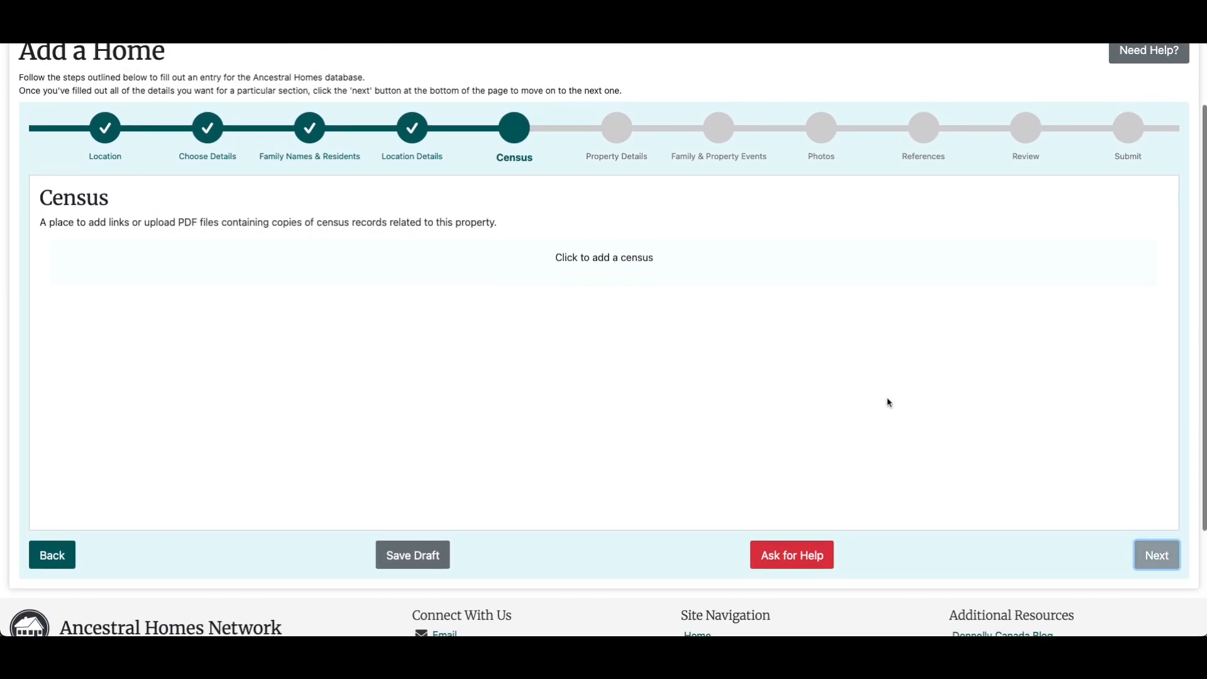
{"action": "left_click", "coordinate": [626, 267]}
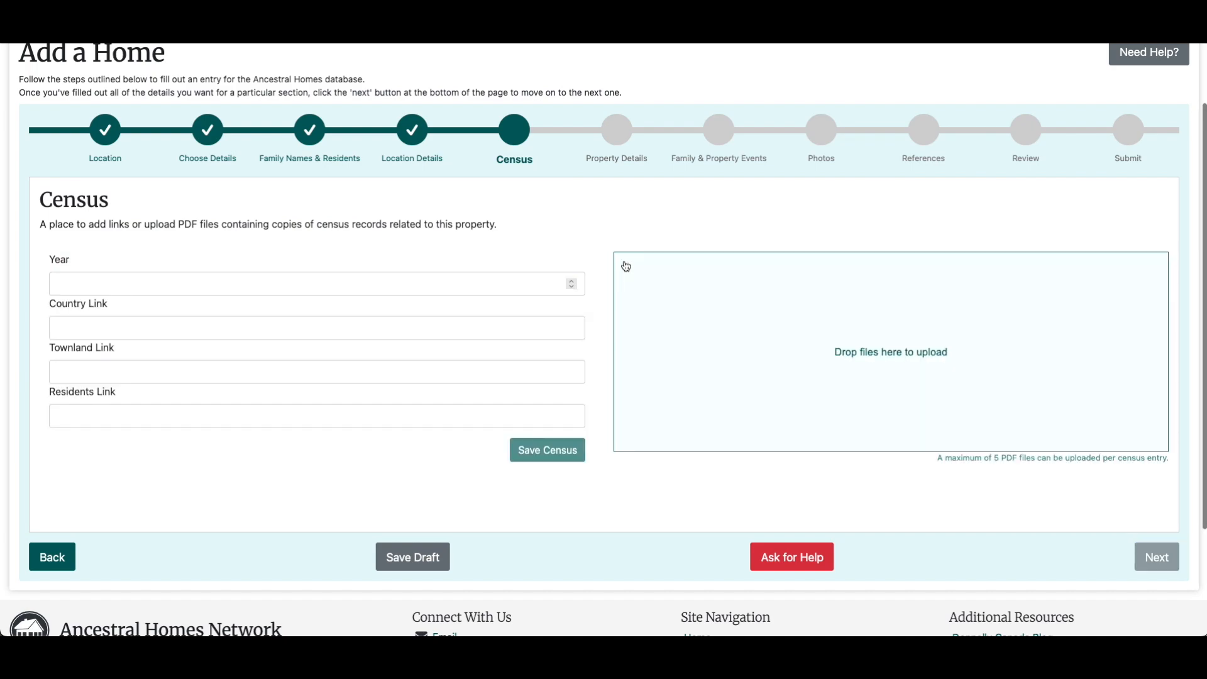
{"action": "left_click", "coordinate": [476, 285]}
{"action": "type", "text": "1778"}
{"action": "left_click", "coordinate": [306, 334]}
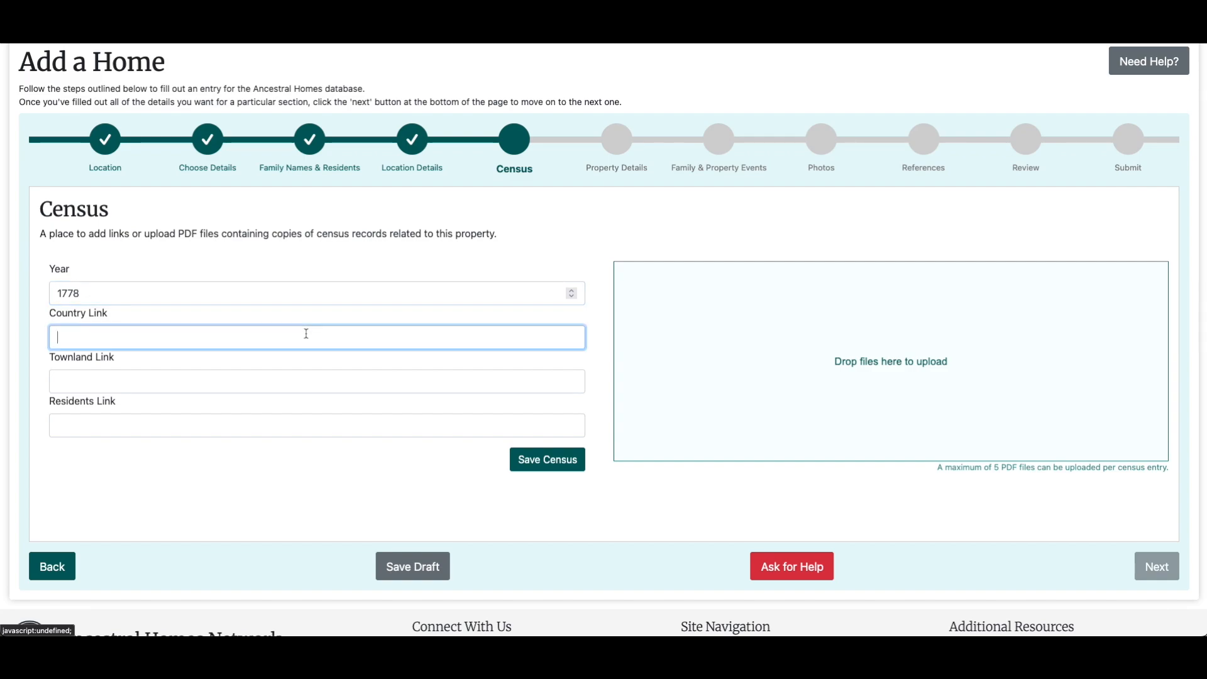
{"action": "type", "text": "www.census-website.com/123"}
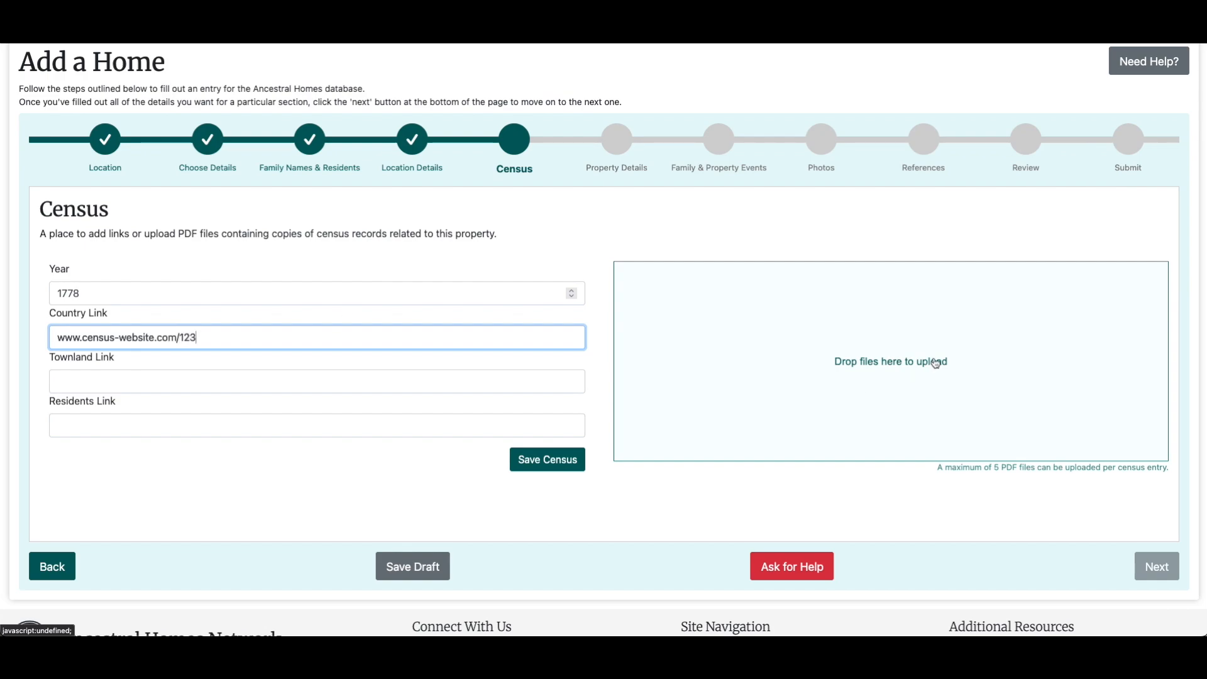
Attach census 1901.pdf to the census entry, set its year to 1901 and save it.
{"action": "left_click", "coordinate": [950, 337]}
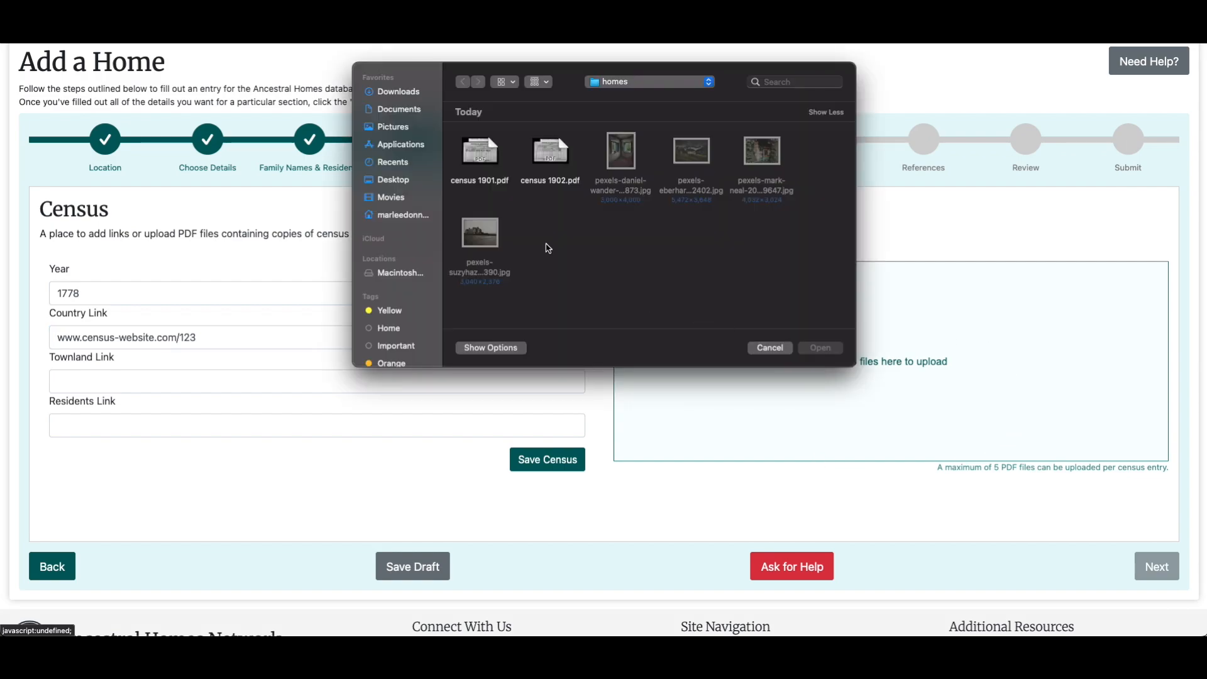
{"action": "left_click", "coordinate": [486, 147]}
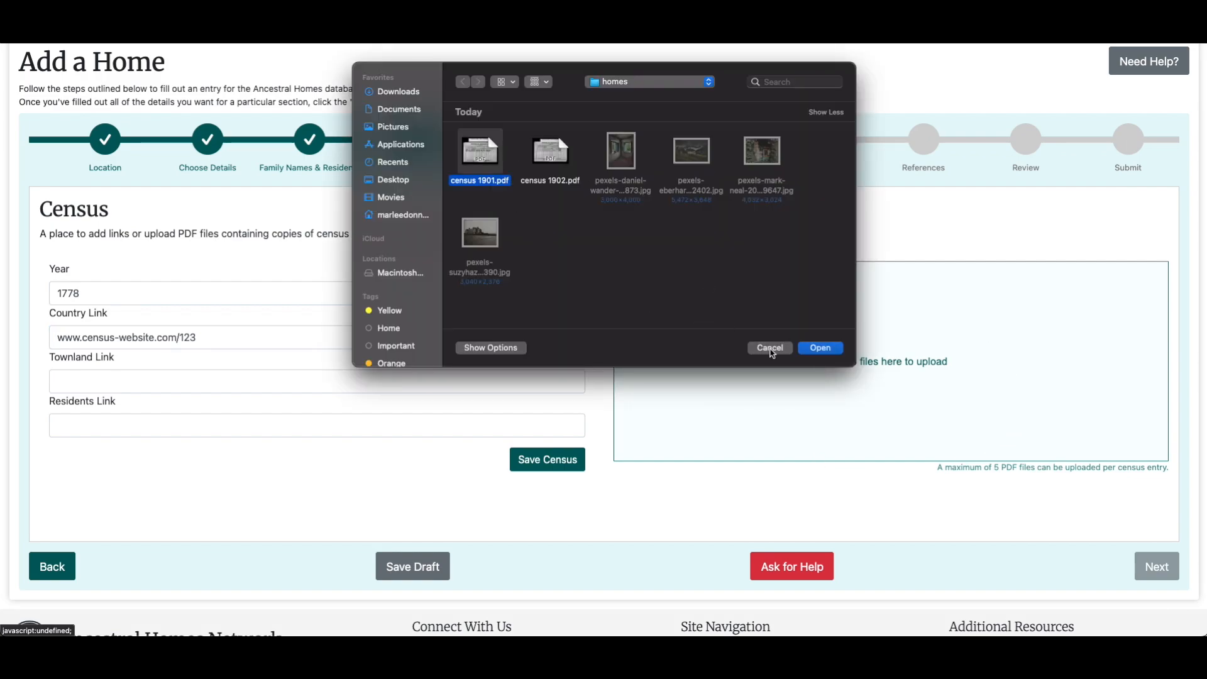
{"action": "left_click", "coordinate": [814, 349]}
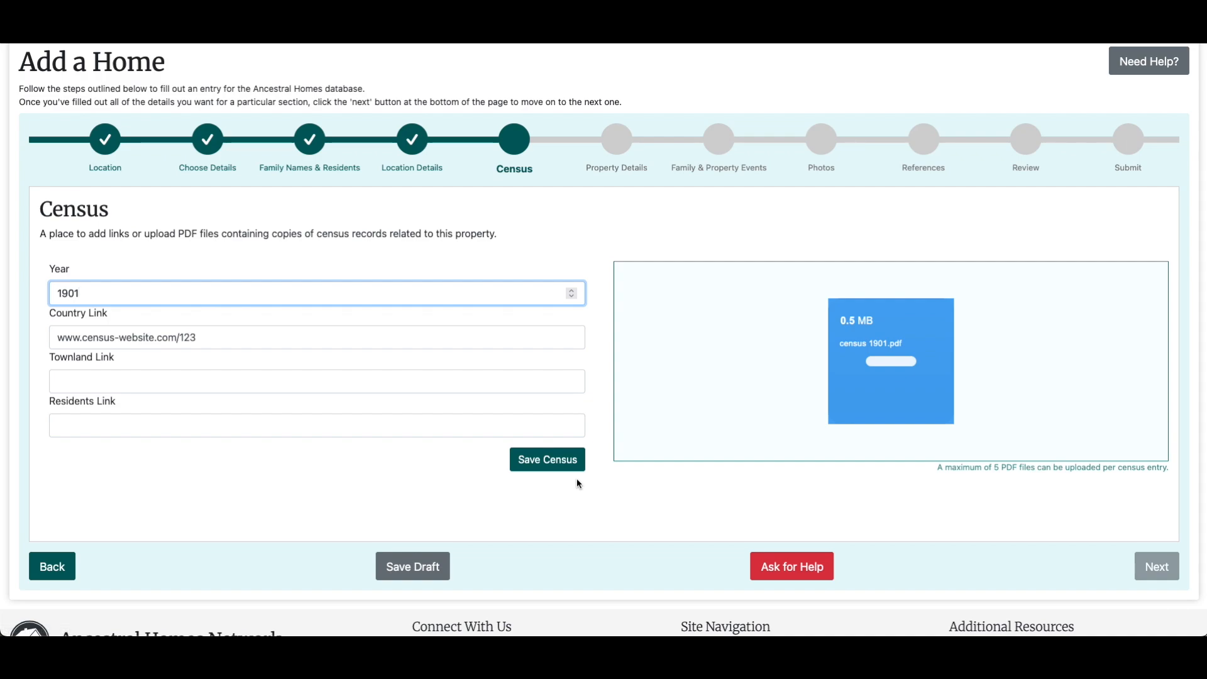
{"action": "left_click", "coordinate": [542, 472]}
{"action": "left_click", "coordinate": [542, 472]}
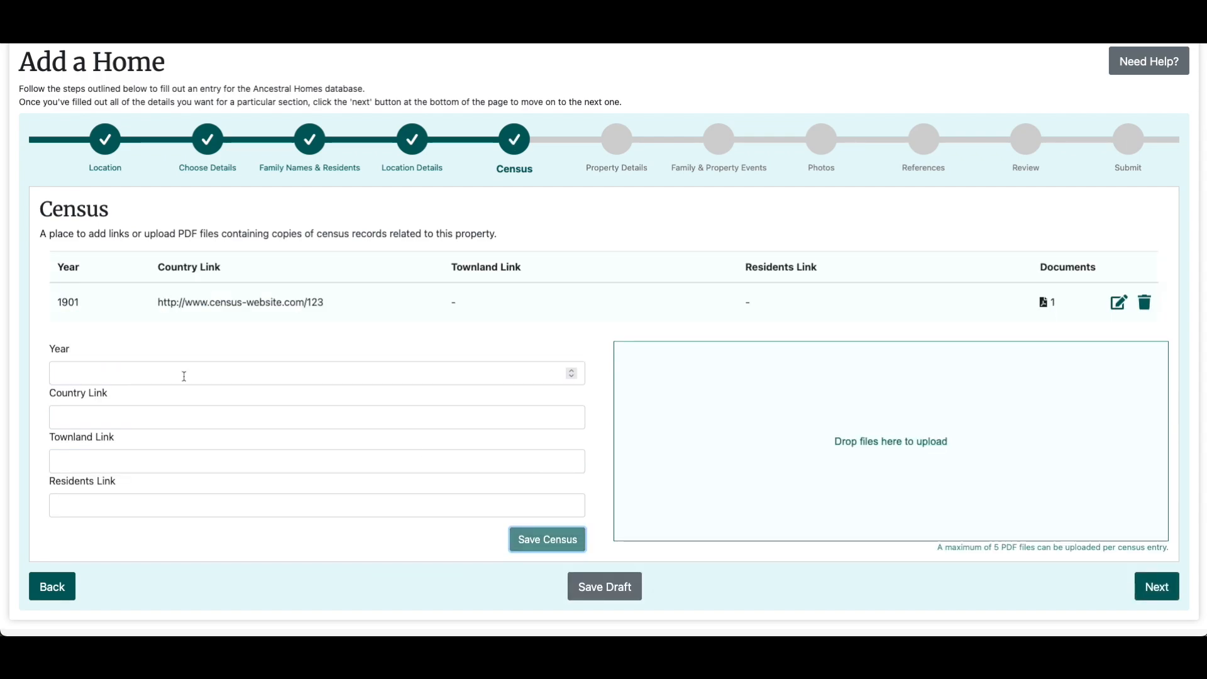
{"action": "left_click", "coordinate": [183, 377]}
{"action": "type", "text": "1902"}
{"action": "key", "text": "Tab"}
{"action": "key", "text": "Tab"}
{"action": "type", "text": "www.townland-census.com"}
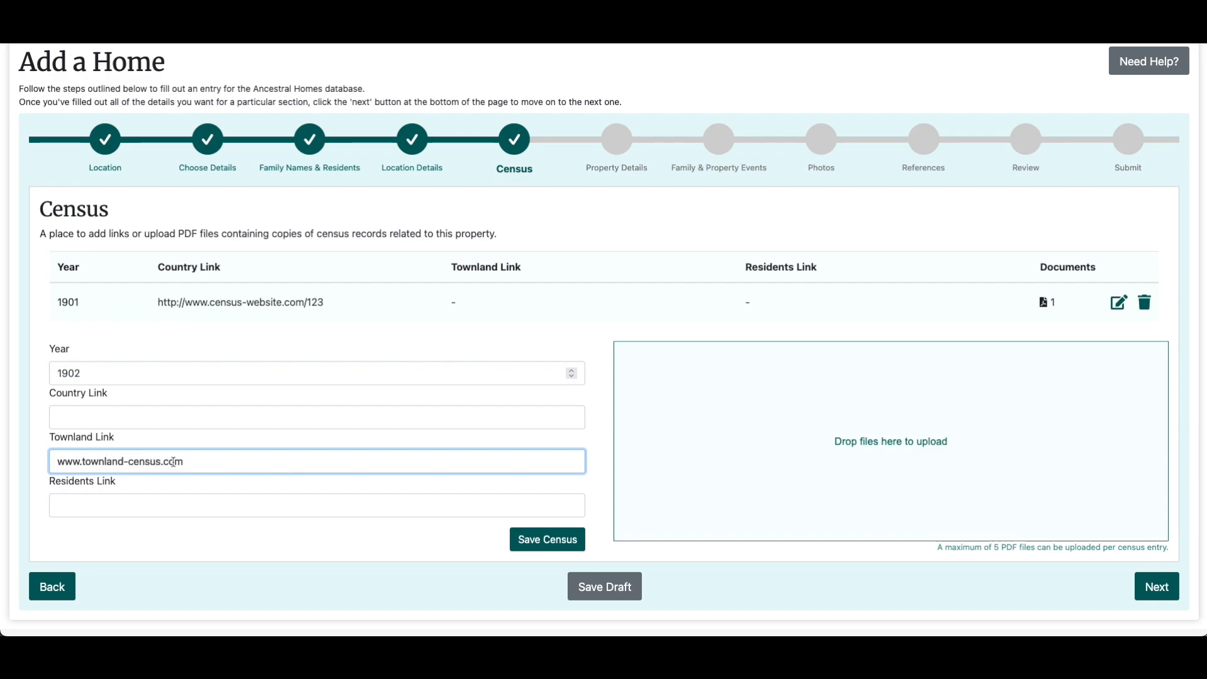
{"action": "key", "text": "Tab"}
{"action": "type", "text": "www.resident-census.com"}
{"action": "left_click", "coordinate": [532, 538]}
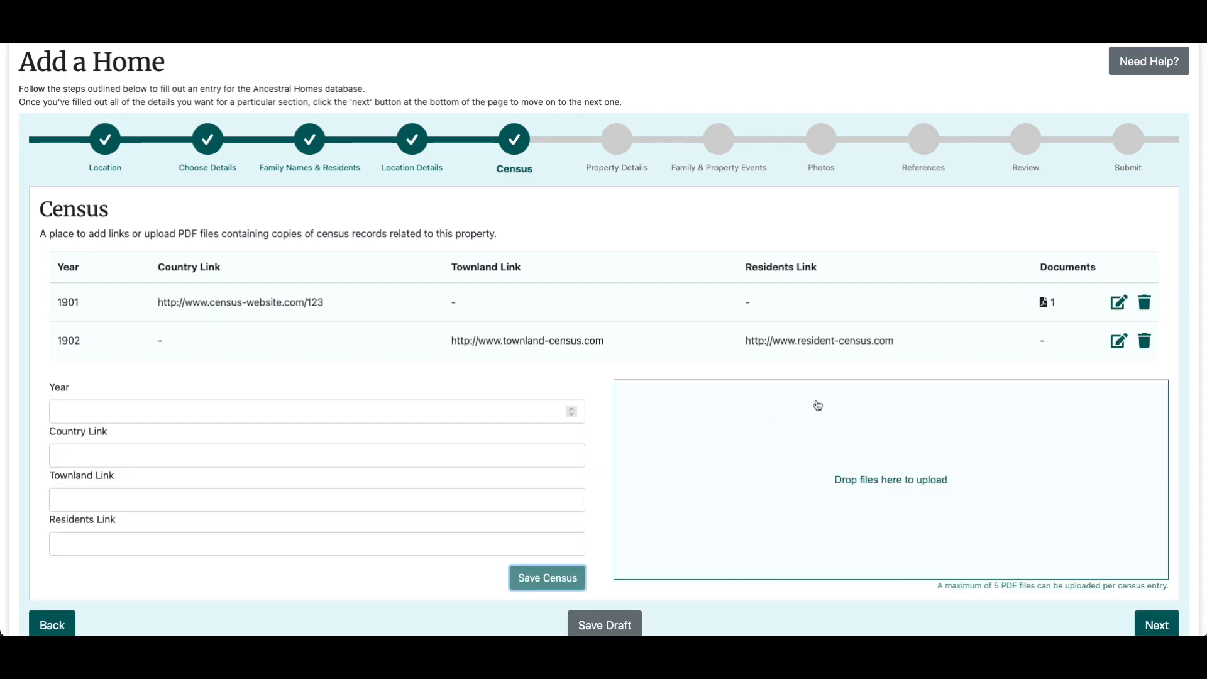
{"action": "left_click", "coordinate": [1117, 304]}
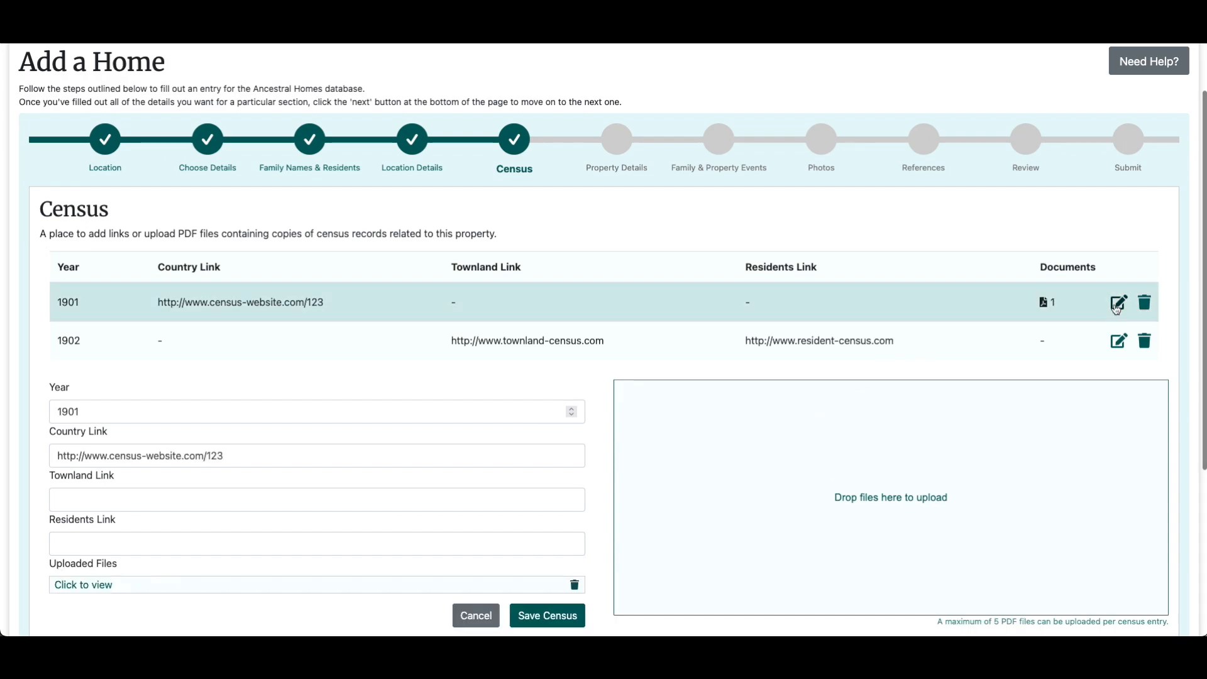
{"action": "left_click", "coordinate": [457, 493]}
{"action": "type", "text": "www.townland-census.com/123"}
{"action": "left_click", "coordinate": [227, 455]}
{"action": "type", "text": "4"}
{"action": "left_click", "coordinate": [538, 612]}
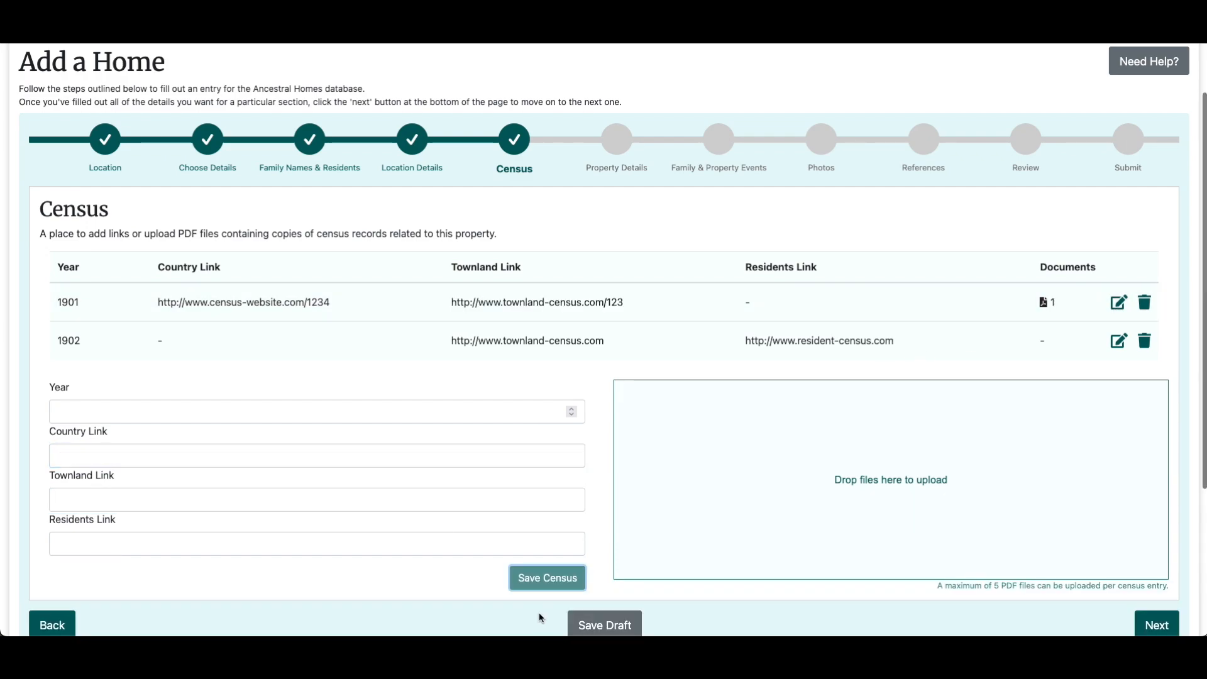
Delete the 1902 census entry and proceed to Property Details.
{"action": "left_click", "coordinate": [1142, 337]}
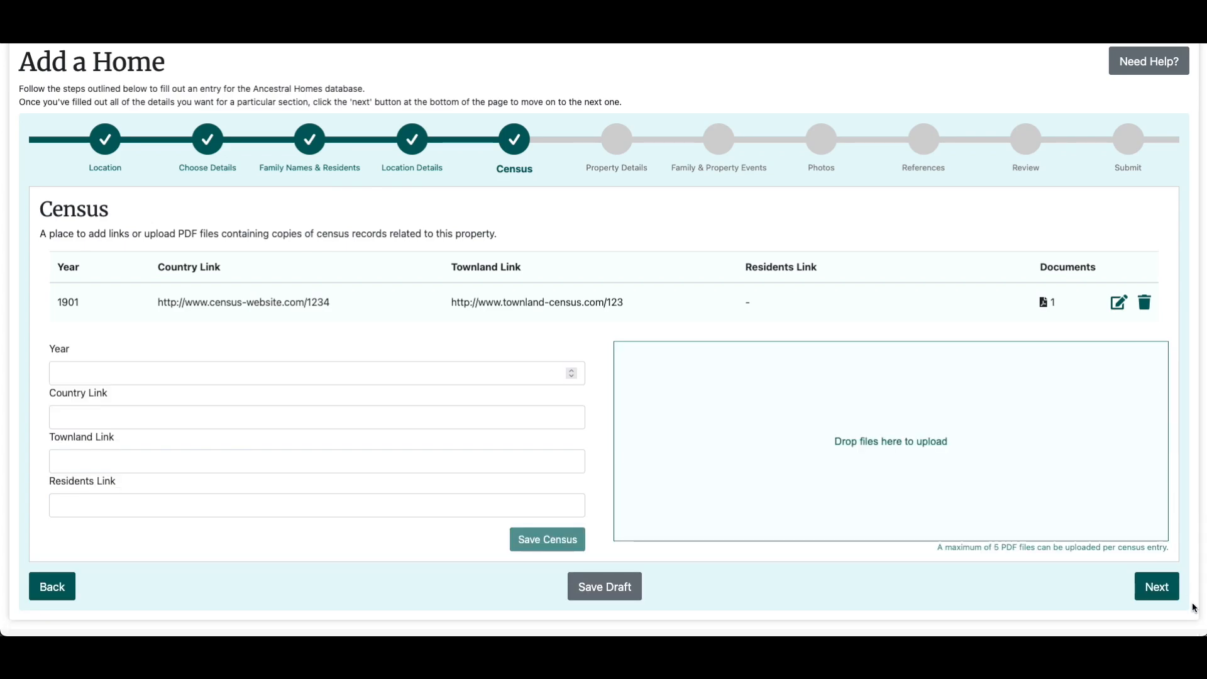
{"action": "left_click", "coordinate": [1164, 597]}
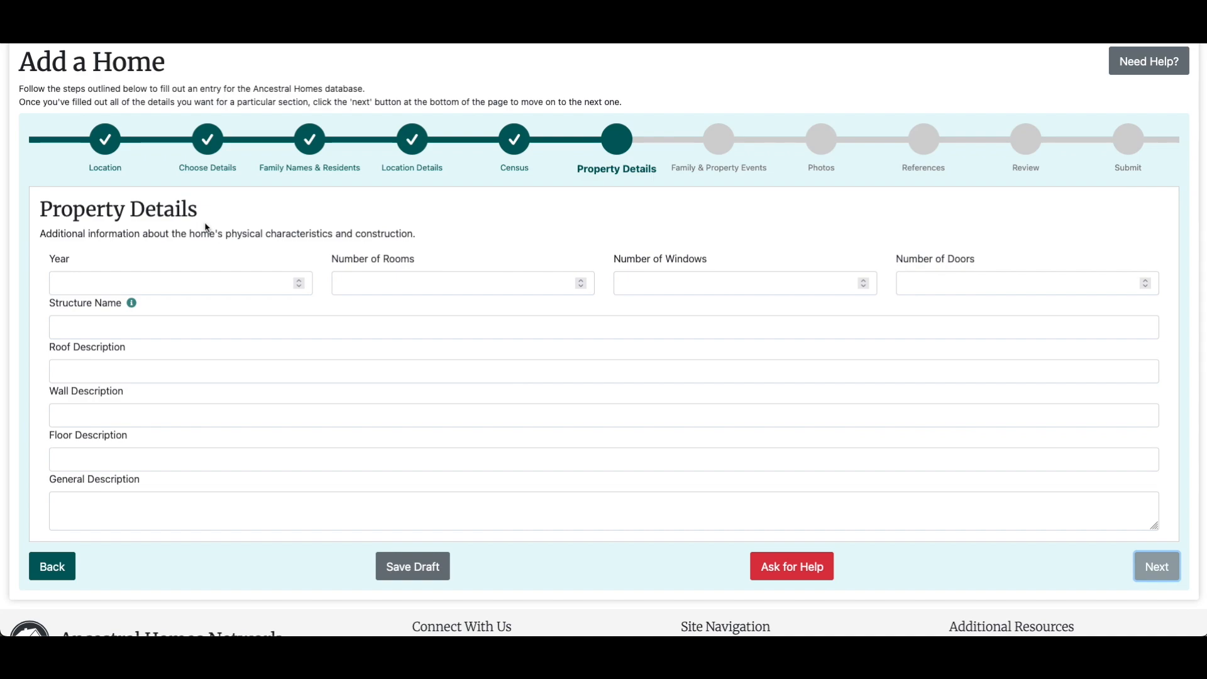
Fill in the property details with year 1765, 12 rooms, structure name "Tutorial Home" and roof description "Slate roof".
{"action": "left_click", "coordinate": [186, 282]}
{"action": "type", "text": "1765"}
{"action": "left_click", "coordinate": [261, 324]}
{"action": "type", "text": "Tutorial Home"}
{"action": "left_click", "coordinate": [440, 282]}
{"action": "type", "text": "12"}
{"action": "left_click", "coordinate": [237, 375]}
{"action": "type", "text": "Slate roof"}
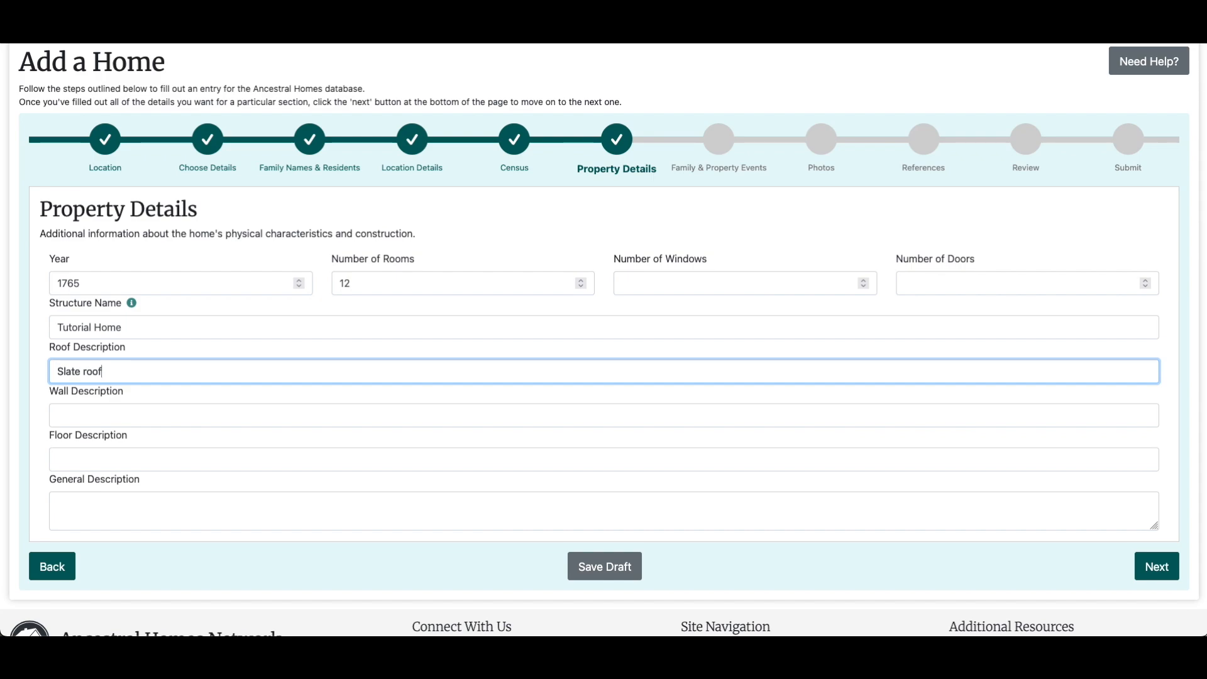
Enter the general description "A very fancy house where important historical things happened." and proceed to Family & Property Events.
{"action": "left_click", "coordinate": [249, 506]}
{"action": "type", "text": "A very fanc"}
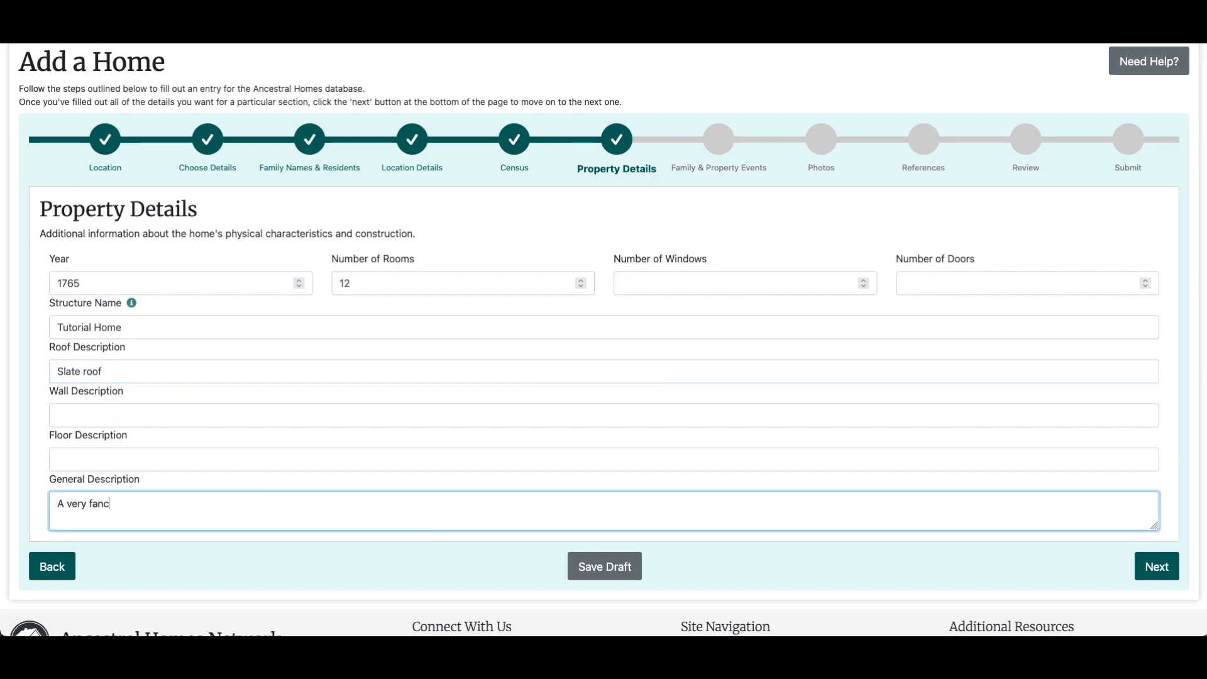
{"action": "type", "text": "y house where important historical things happened."}
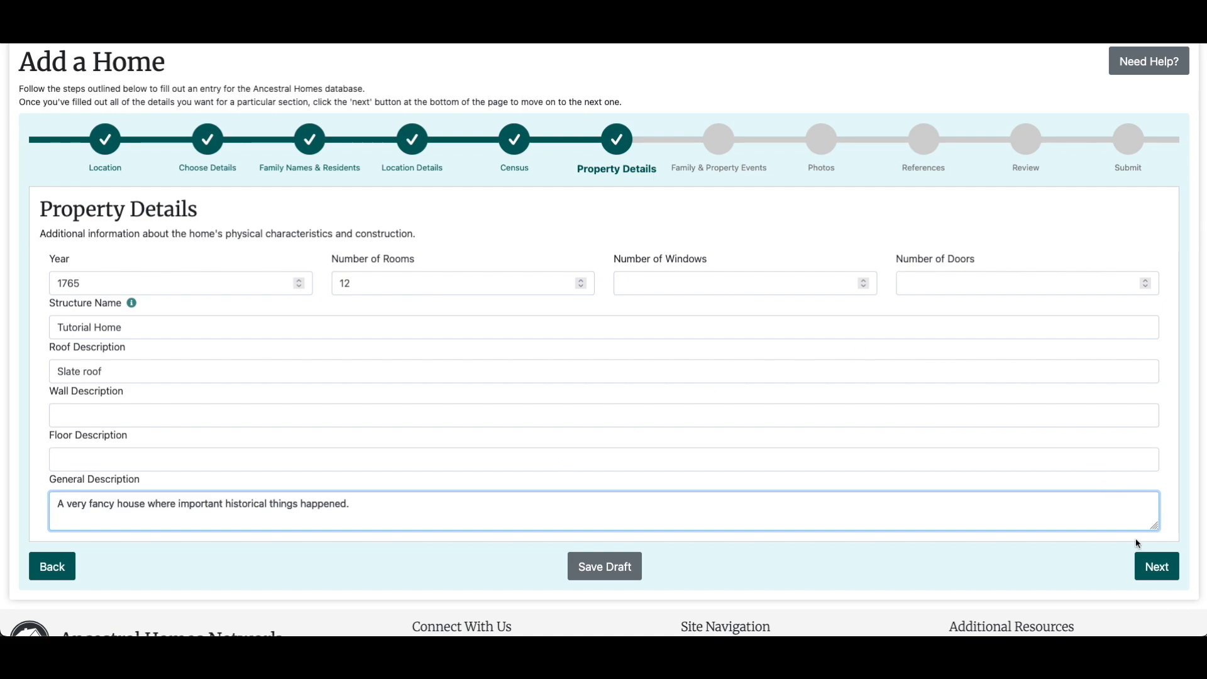
{"action": "left_click", "coordinate": [1156, 566]}
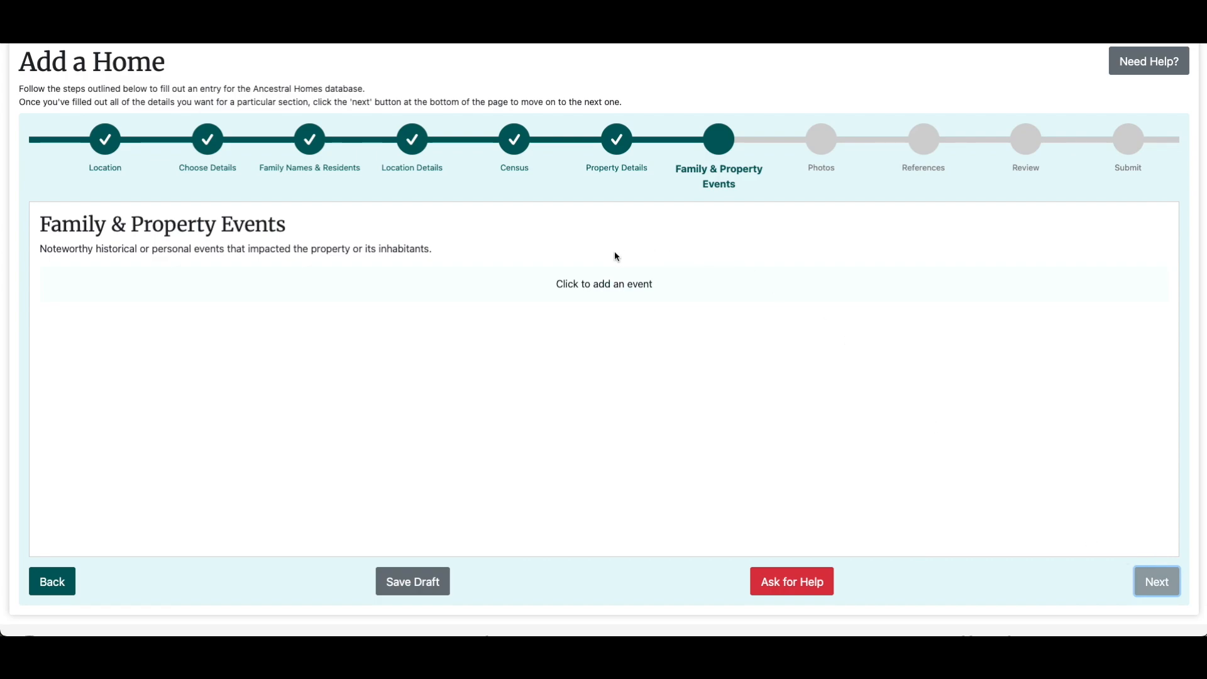
Add an 1845 event described as "Home was sold to a mysterious stranger for sixteen pounds.".
{"action": "left_click", "coordinate": [597, 287]}
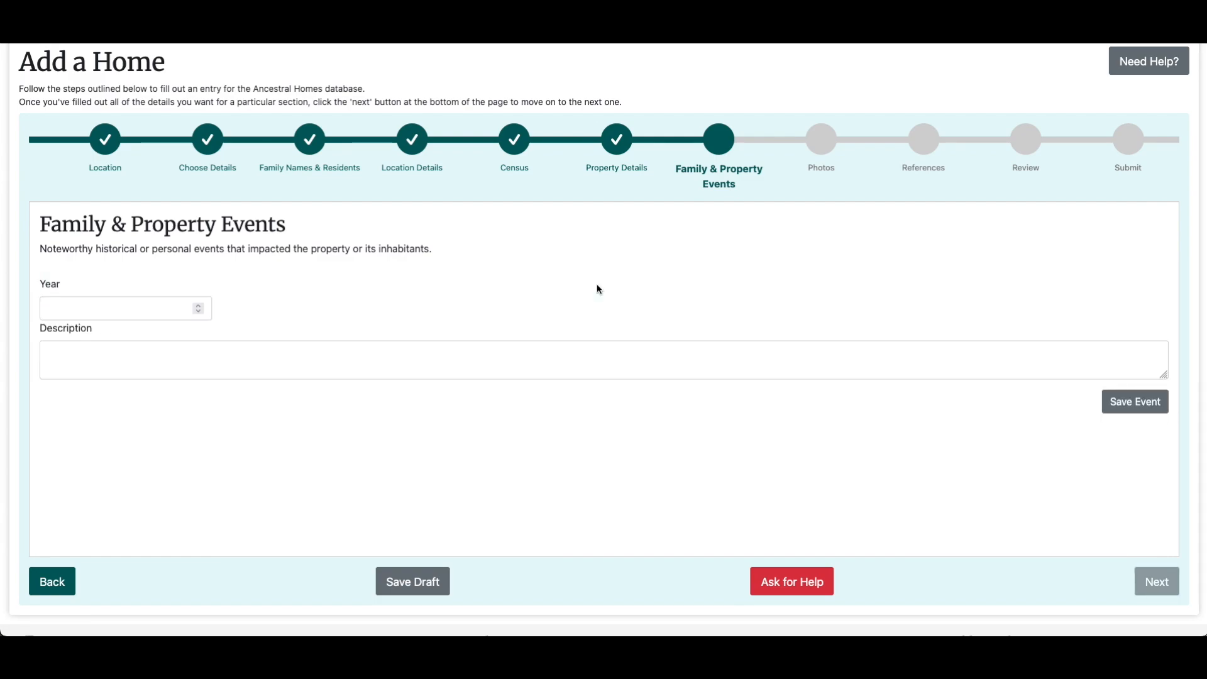
{"action": "left_click", "coordinate": [140, 306]}
{"action": "type", "text": "1845"}
{"action": "left_click", "coordinate": [162, 351]}
{"action": "type", "text": "Home was sold to a mysterious stranger for sixteen pounds."}
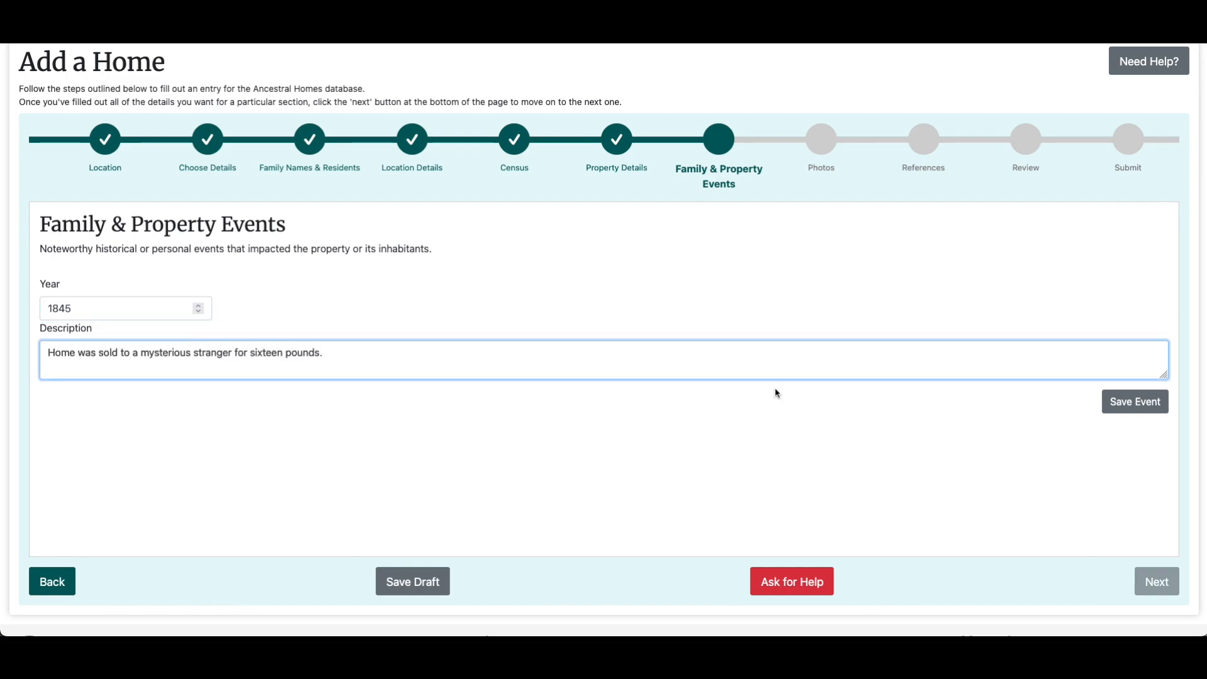
{"action": "left_click", "coordinate": [1134, 401]}
Add a 1902 event with the description "Home was painted bright purple.".
{"action": "type", "text": "1902"}
{"action": "left_click", "coordinate": [162, 434]}
{"action": "type", "text": "Home was painted bright purpl"}
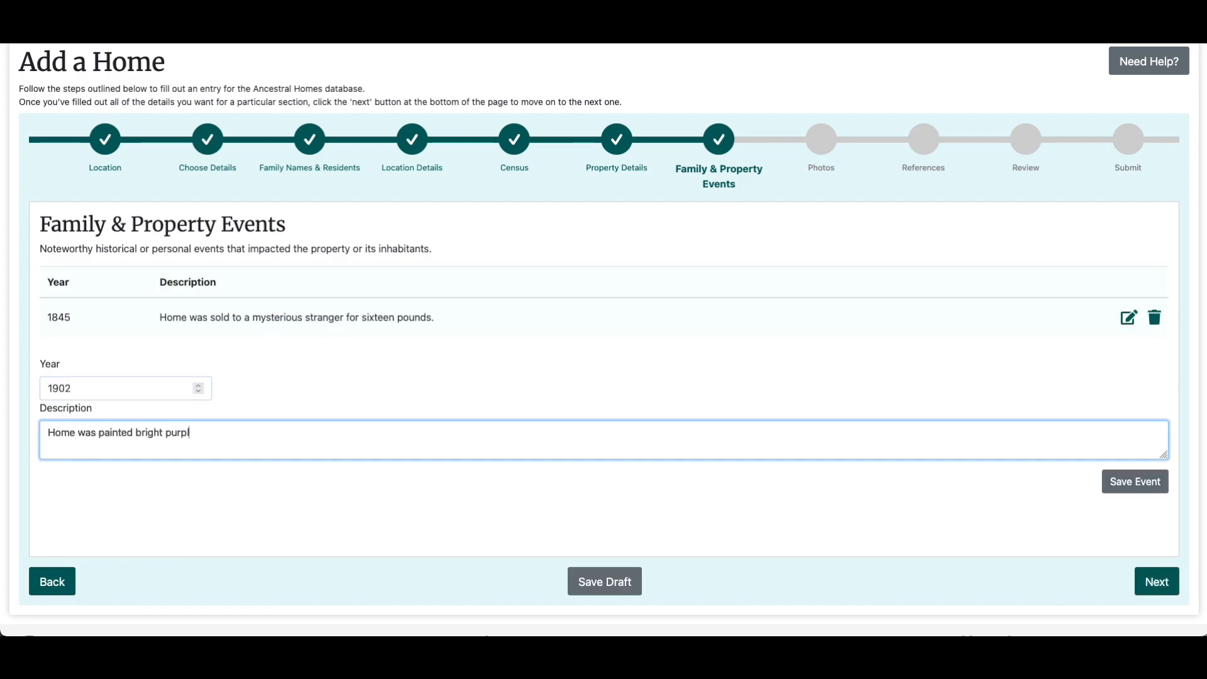
{"action": "type", "text": "e."}
{"action": "left_click", "coordinate": [1117, 477]}
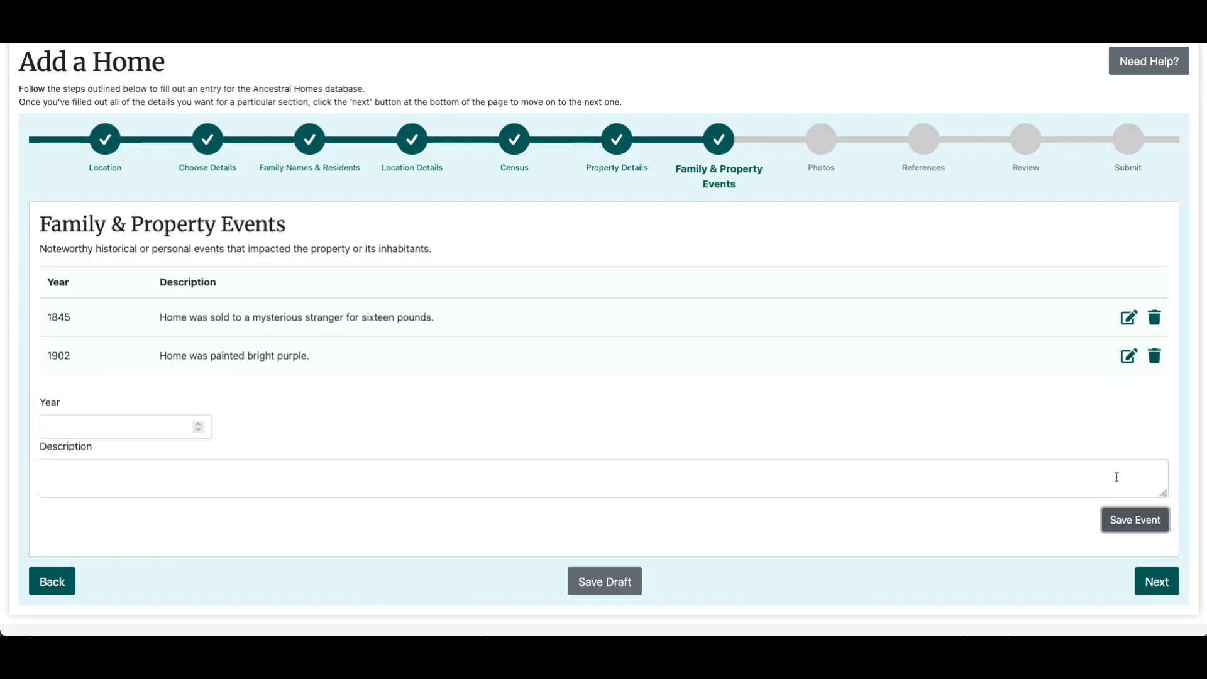
Update the 1845 event's description so the sale price reads "seventeen pounds".
{"action": "left_click", "coordinate": [1129, 317]}
{"action": "left_click_drag", "start_coordinate": [278, 471], "coordinate": [250, 471]}
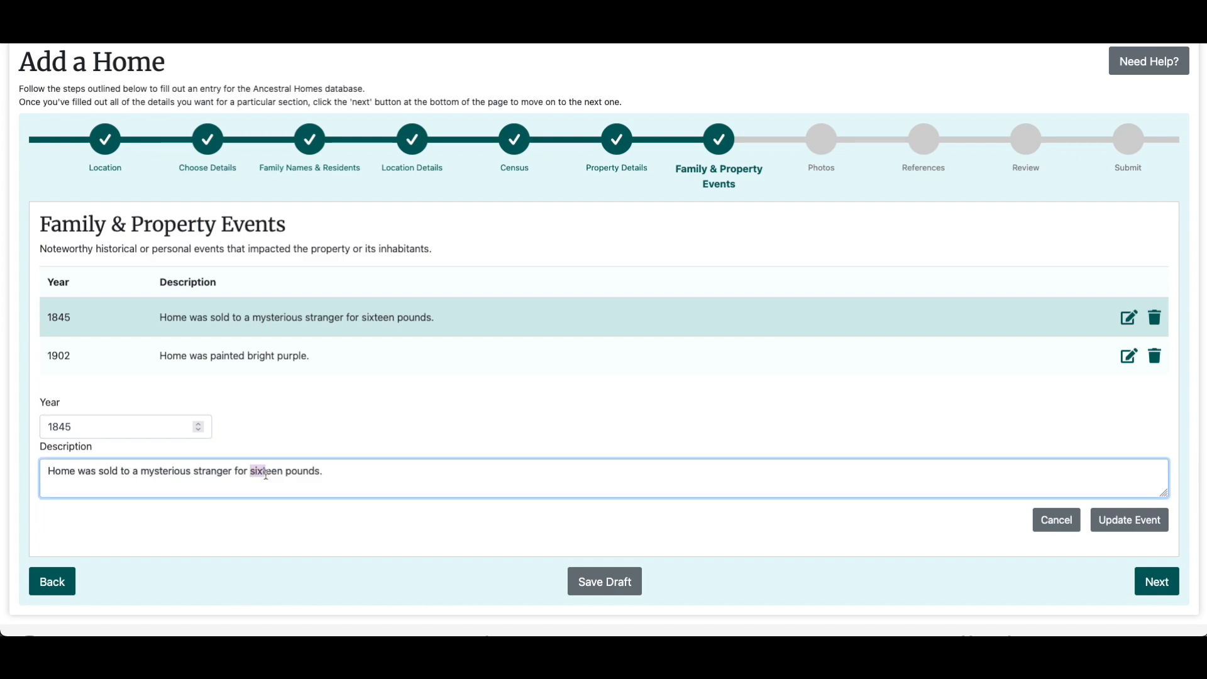
{"action": "type", "text": "seven"}
{"action": "left_click", "coordinate": [1111, 517]}
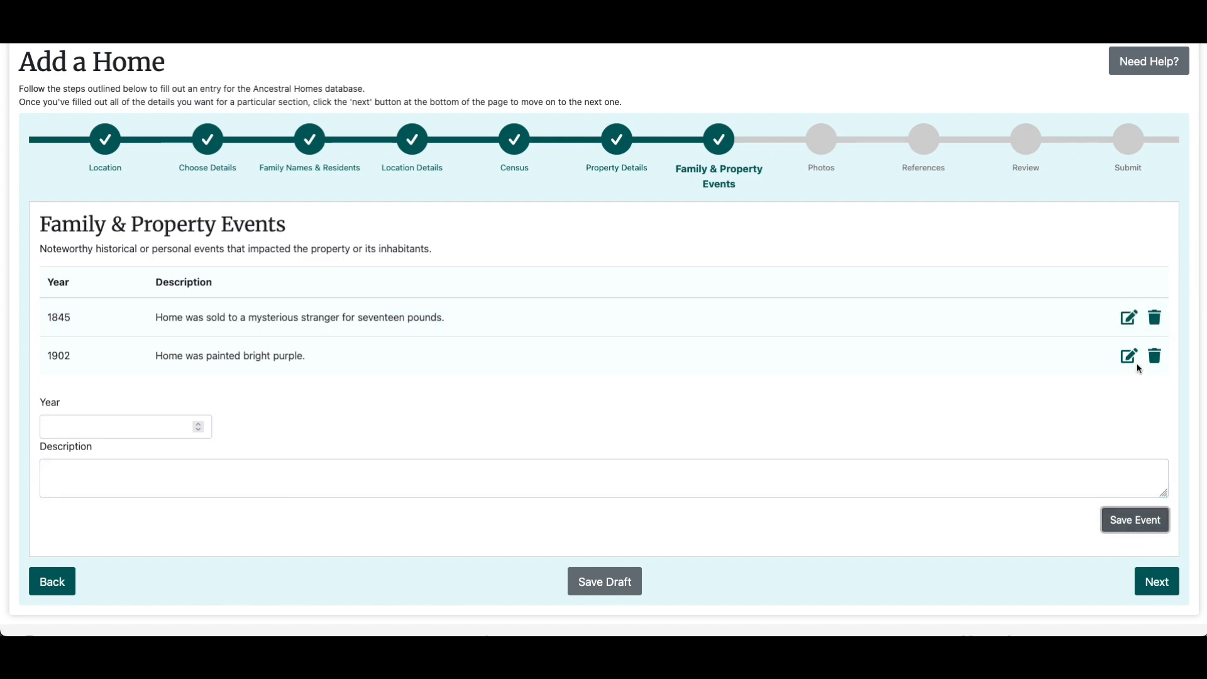
Delete the 1845 event and proceed to Photos.
{"action": "left_click", "coordinate": [1157, 318]}
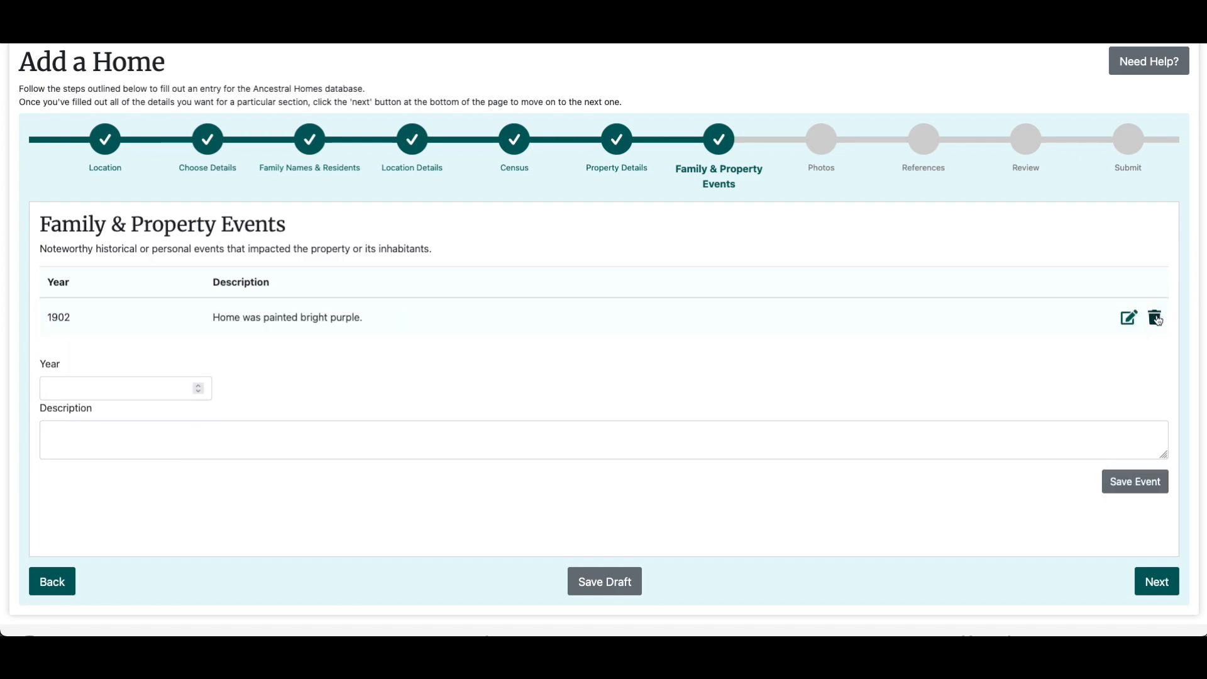
{"action": "left_click", "coordinate": [1156, 582]}
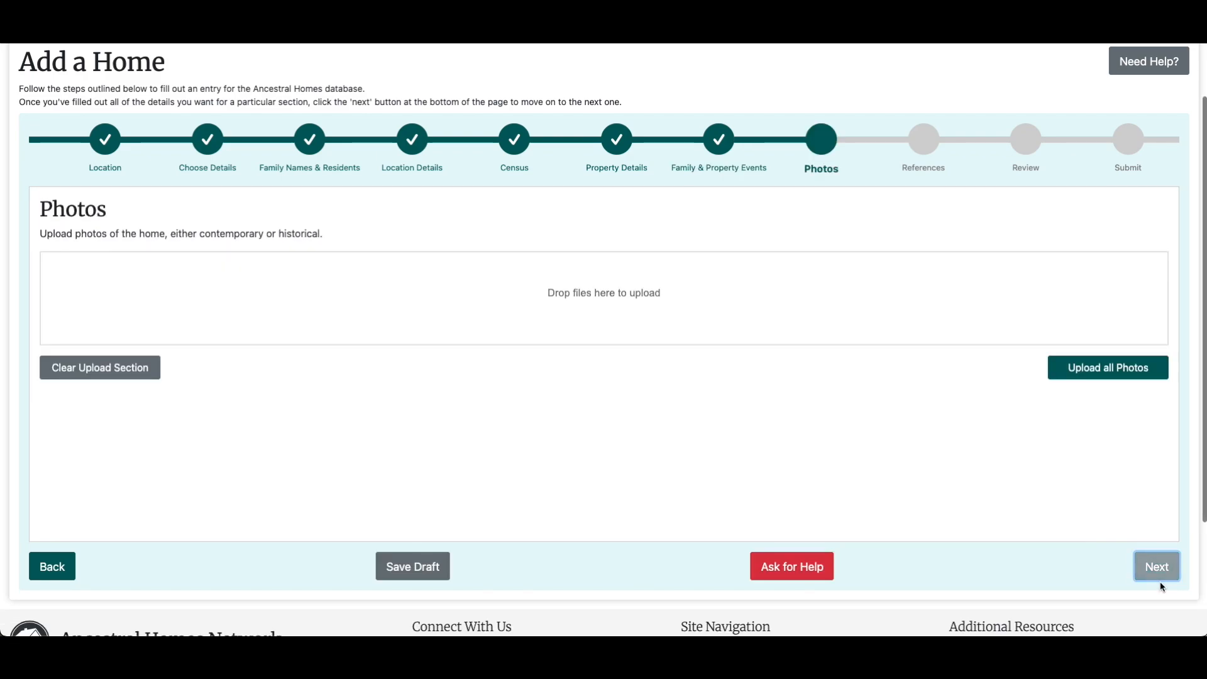
Upload the home photo whose file name ends in 2402.jpg from the homes folder.
{"action": "left_click", "coordinate": [647, 291]}
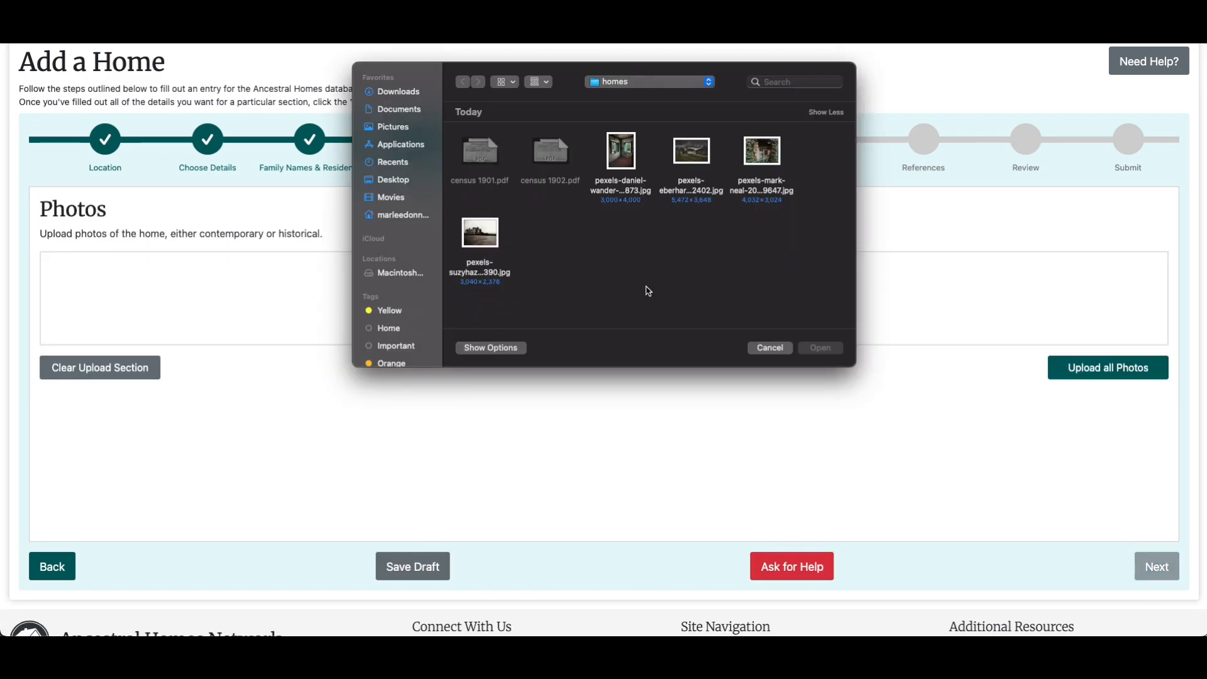
{"action": "left_click", "coordinate": [702, 154]}
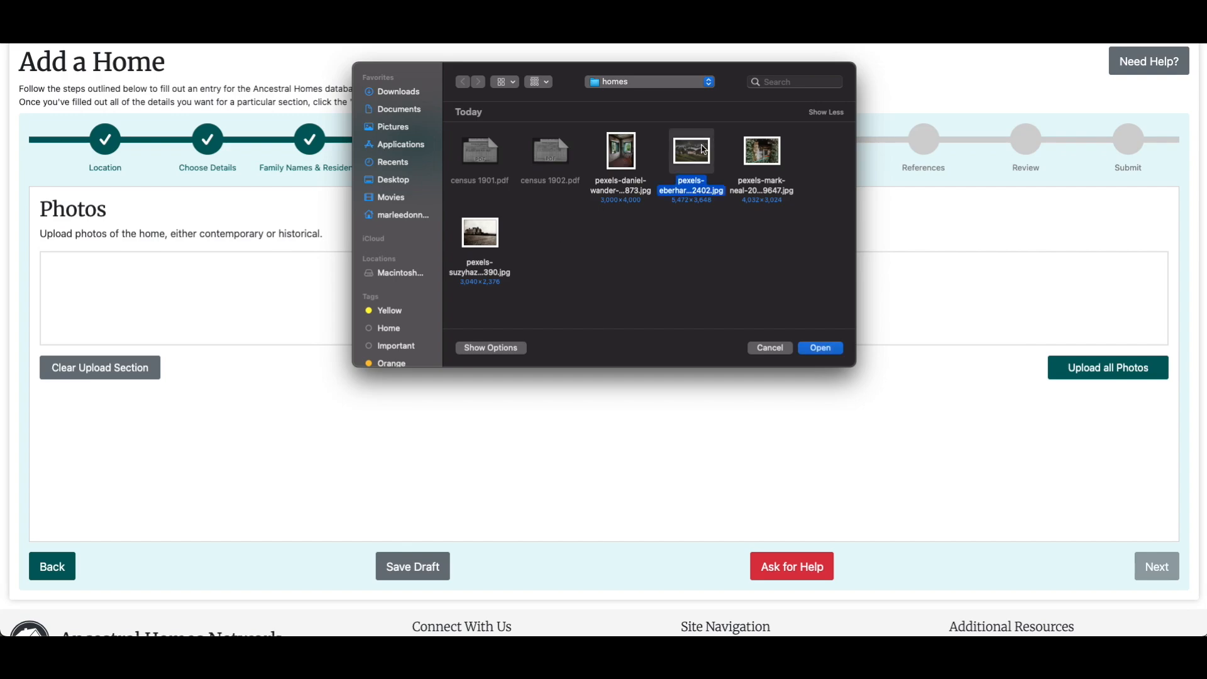
{"action": "left_click", "coordinate": [822, 349]}
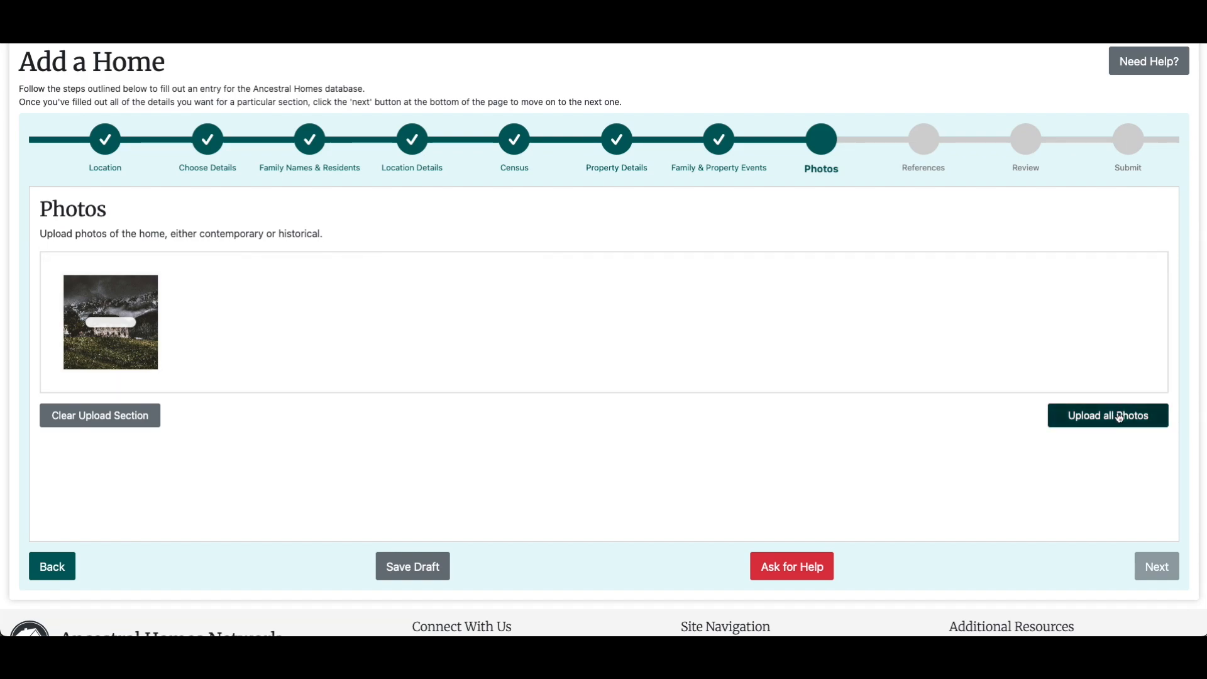
{"action": "left_click", "coordinate": [1120, 418]}
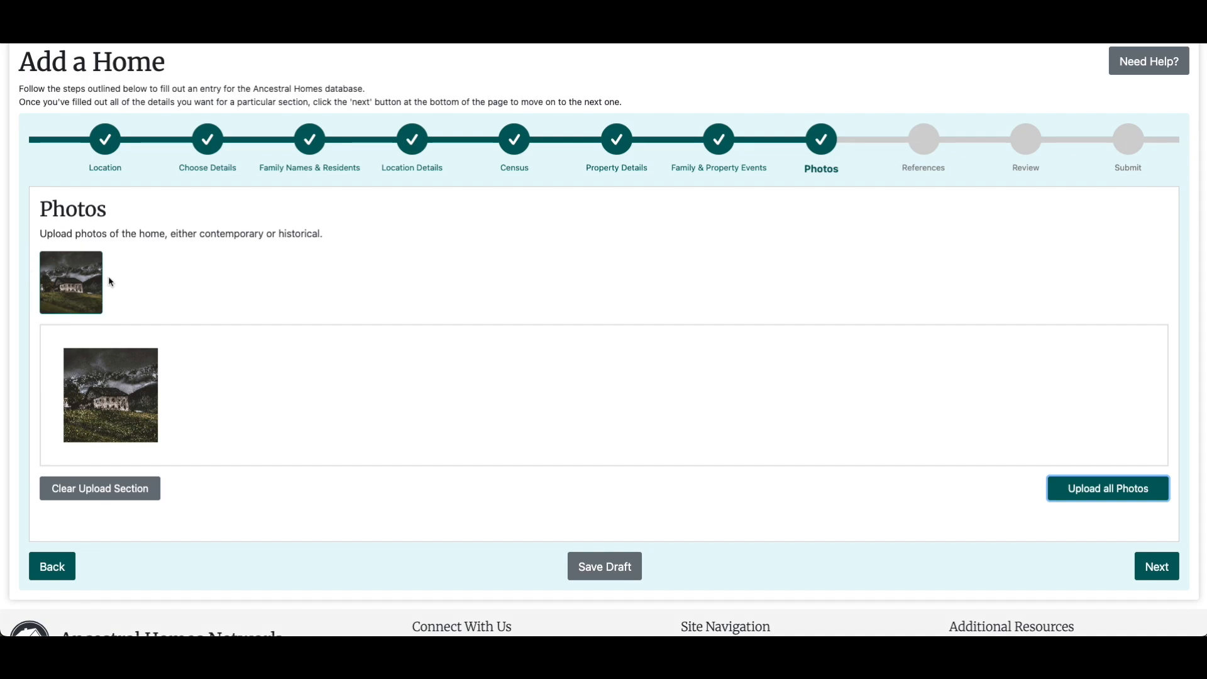
Add the three remaining photos, with file names ending in 873.jpg, 9647.jpg and 390.jpg, to the upload area and proceed to References.
{"action": "left_click", "coordinate": [391, 390]}
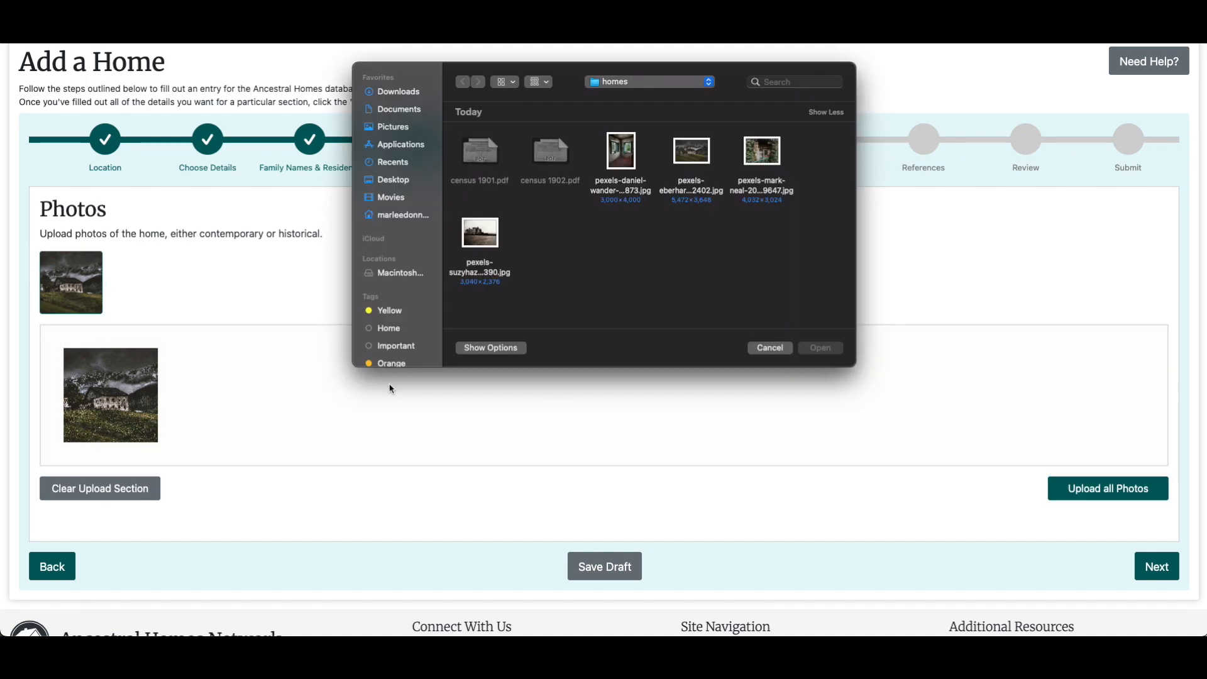
{"action": "left_click", "coordinate": [620, 154]}
{"action": "left_click", "coordinate": [762, 153], "text": "super"}
{"action": "left_click", "coordinate": [488, 238], "text": "super"}
{"action": "left_click", "coordinate": [818, 347]}
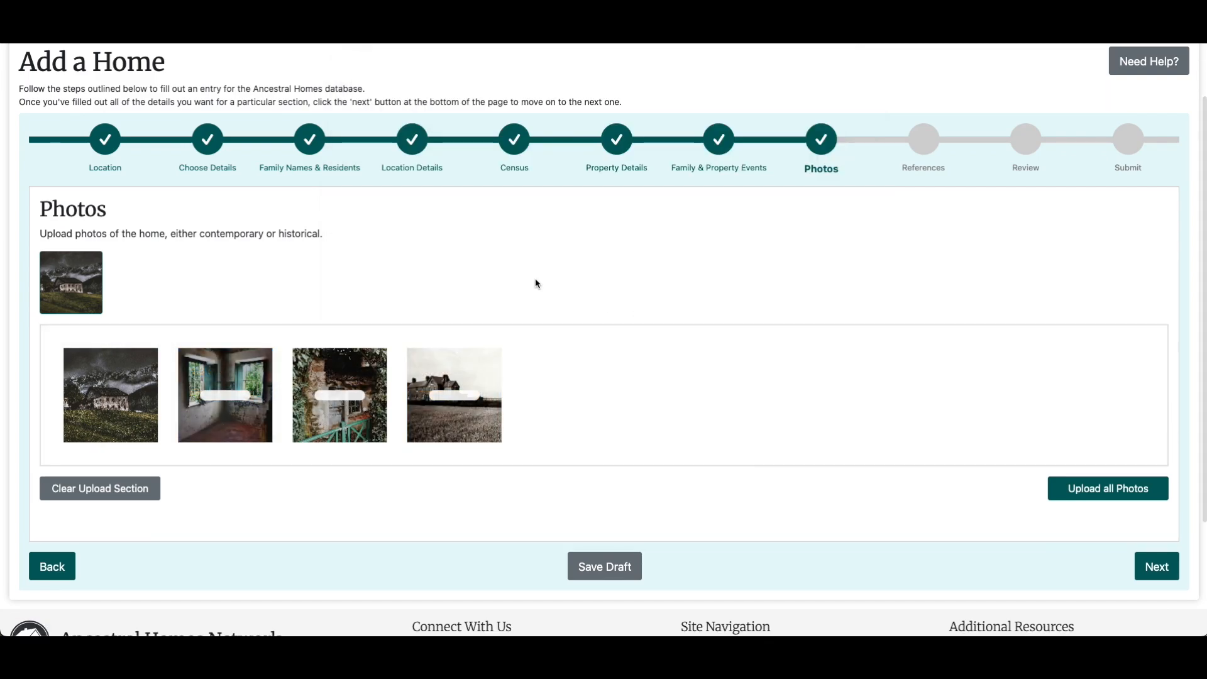
{"action": "left_click", "coordinate": [1095, 490]}
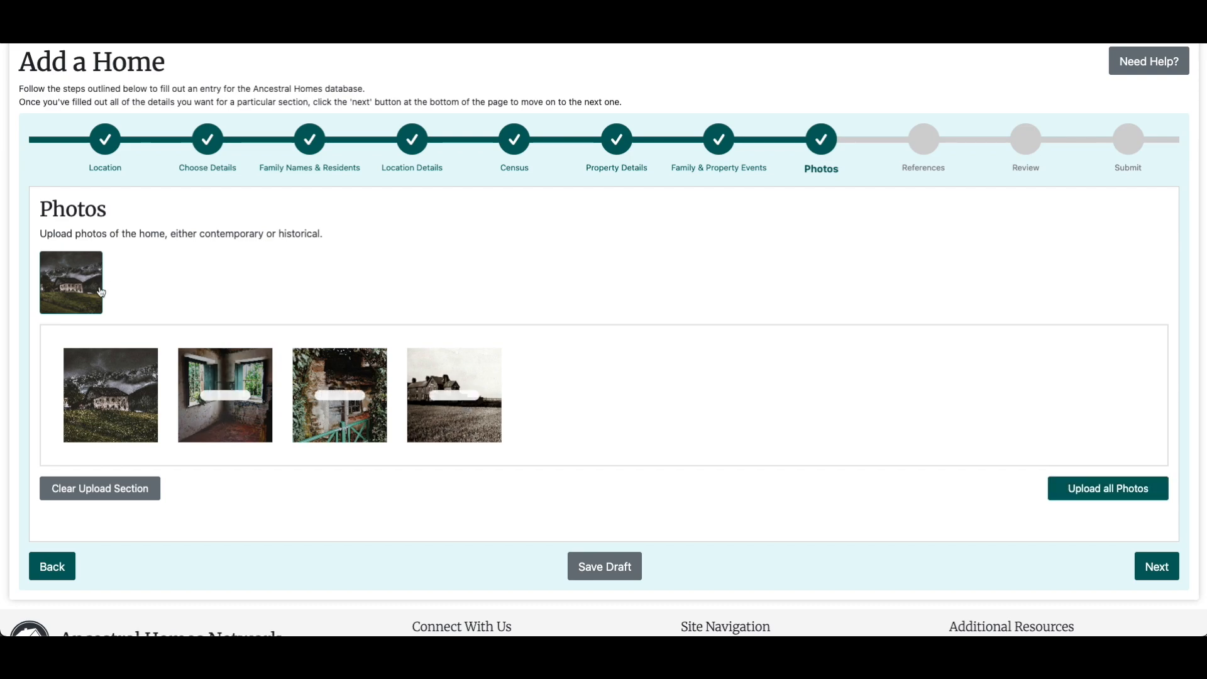
{"action": "mouse_move", "coordinate": [86, 295]}
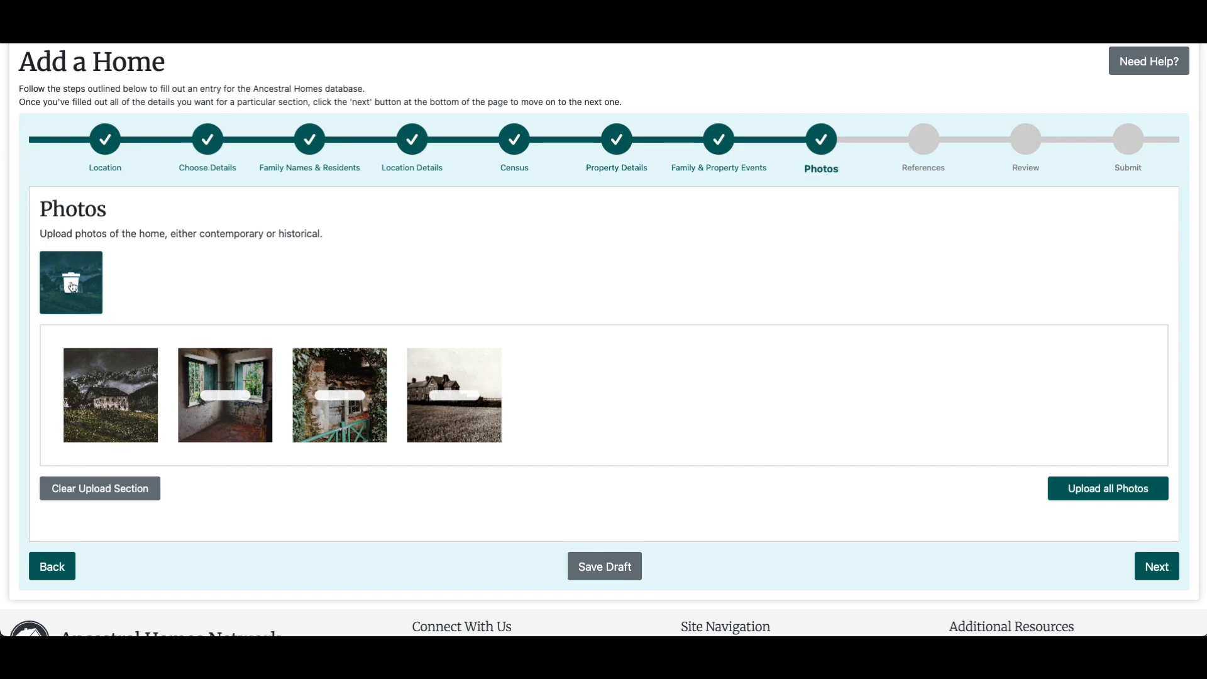
{"action": "left_click", "coordinate": [1158, 567]}
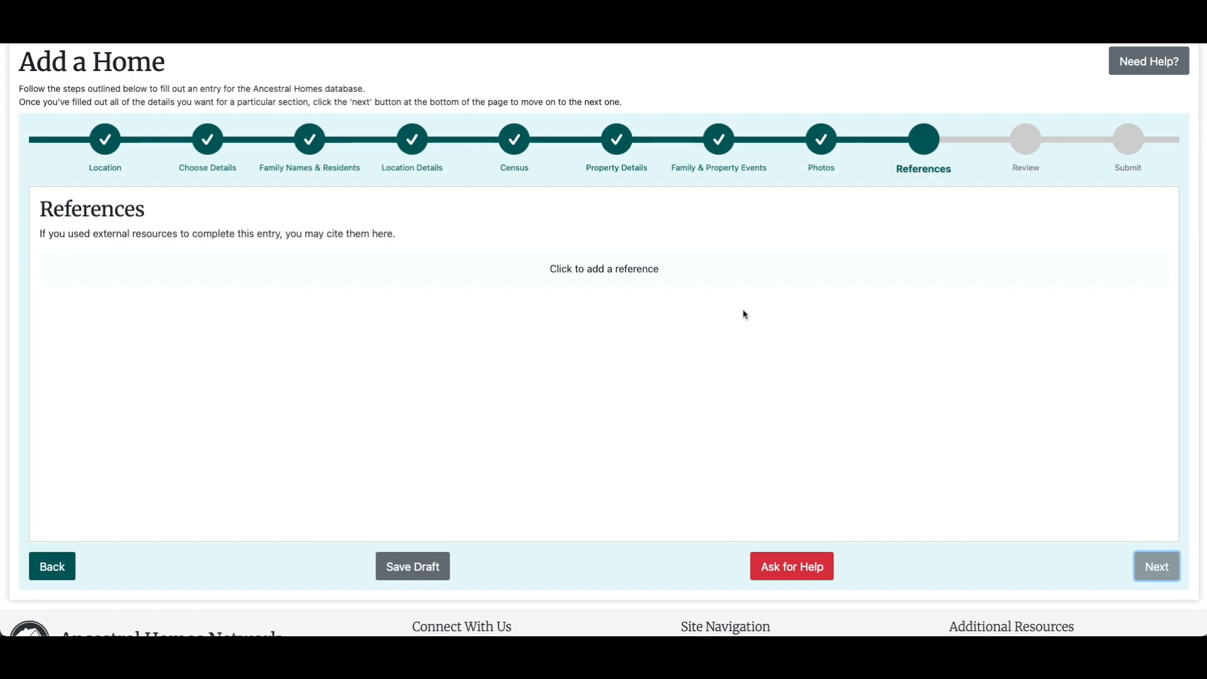
Add the reference "Affairs with Old Houses" with the author's name followed by (Heritage Trust of Nova Scotia).
{"action": "left_click", "coordinate": [653, 278]}
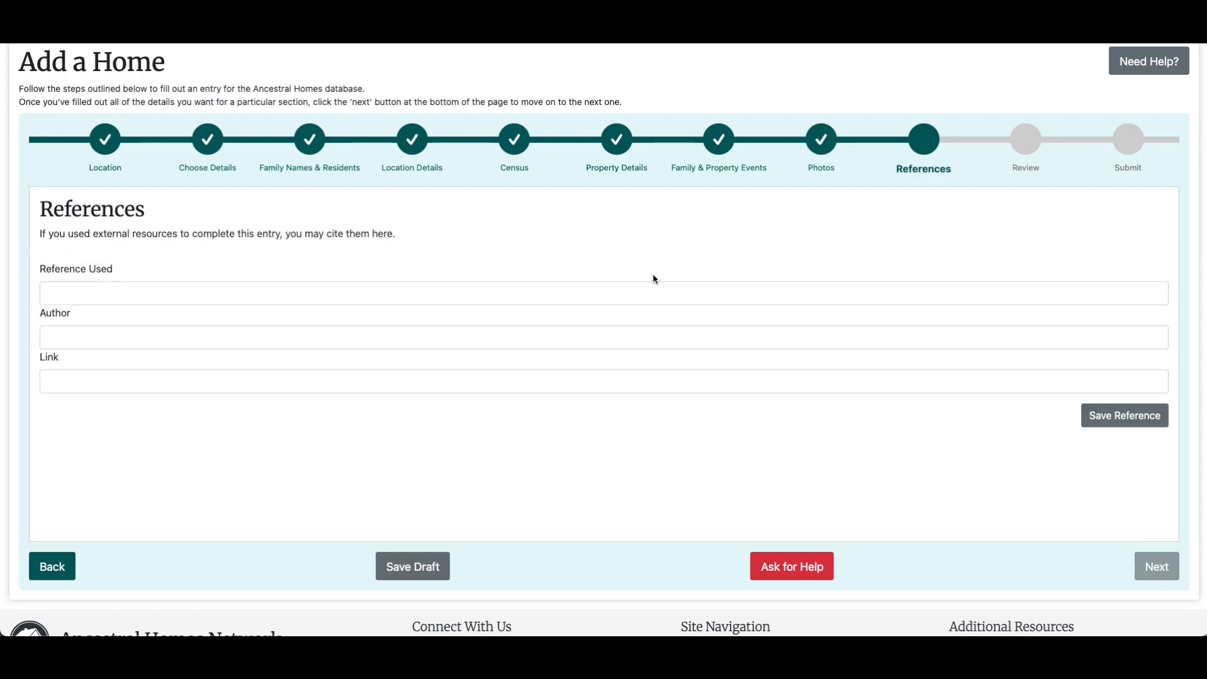
{"action": "left_click", "coordinate": [653, 283]}
{"action": "type", "text": "Affairs with Old Houses"}
{"action": "key", "text": "Tab"}
{"action": "type", "text": "Pat Lotz (Heritage Trust of Nova Scotia"}
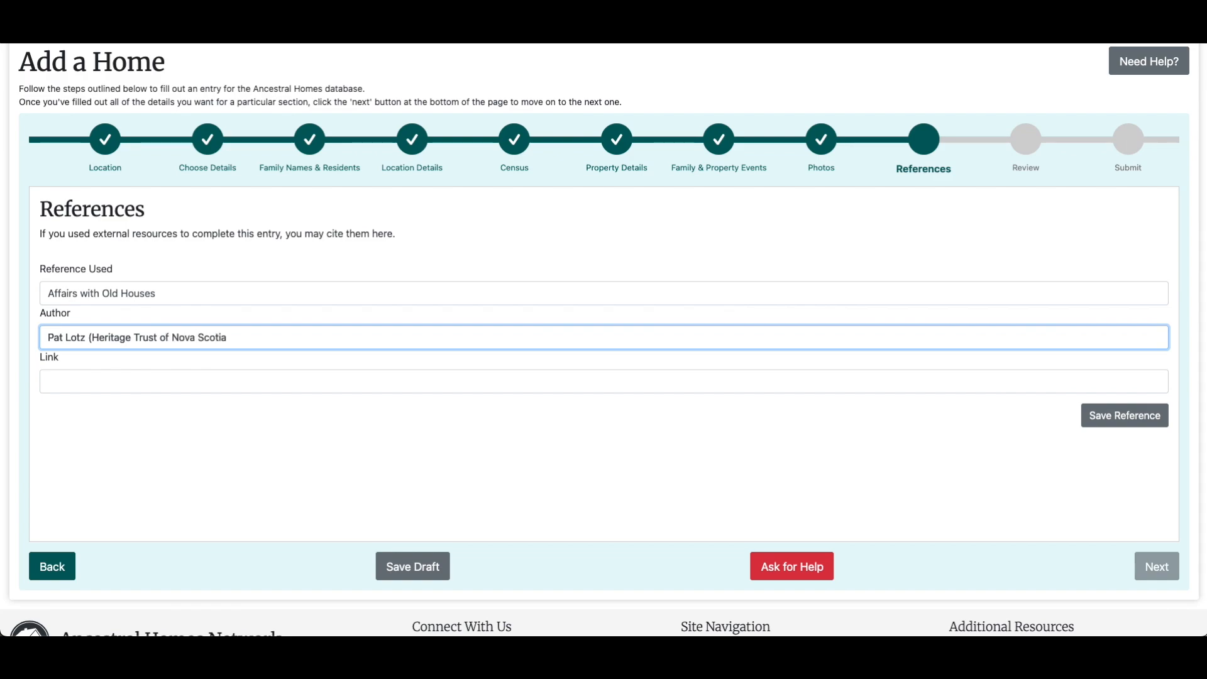
{"action": "left_click", "coordinate": [1100, 418]}
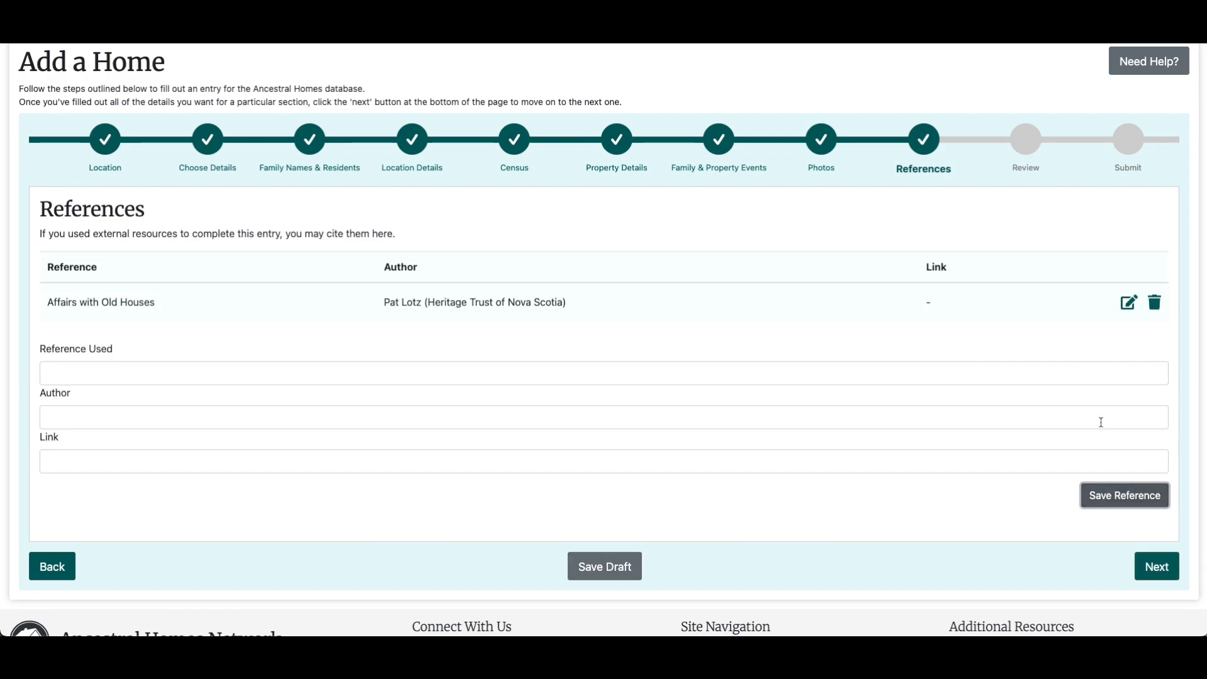
{"action": "left_click", "coordinate": [586, 371]}
{"action": "type", "text": "Wikepedia - old tutorial house"}
{"action": "left_click", "coordinate": [552, 459]}
{"action": "type", "text": "www.wikipedia.com/ancestral-home"}
{"action": "left_click", "coordinate": [1128, 495]}
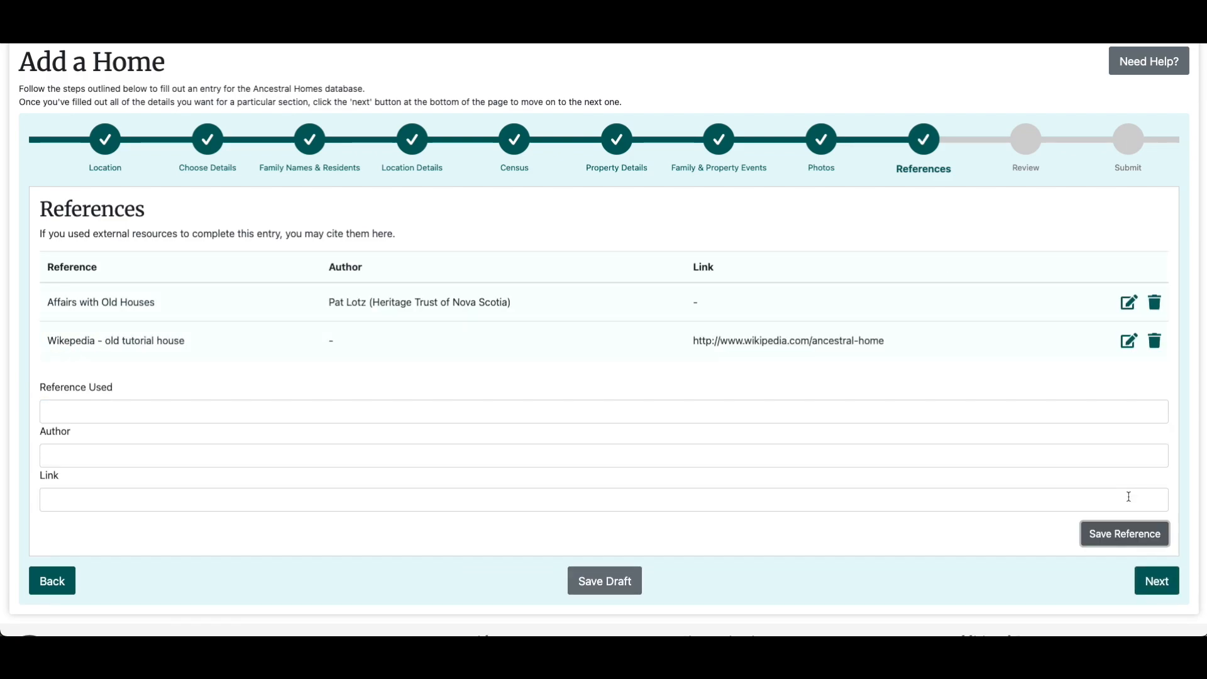
Proceed to Review and examine the home's residents, location, census, property details and photo slideshow.
{"action": "left_click", "coordinate": [1156, 581]}
{"action": "scroll", "coordinate": [1019, 344], "scroll_direction": "down", "scroll_amount": 4}
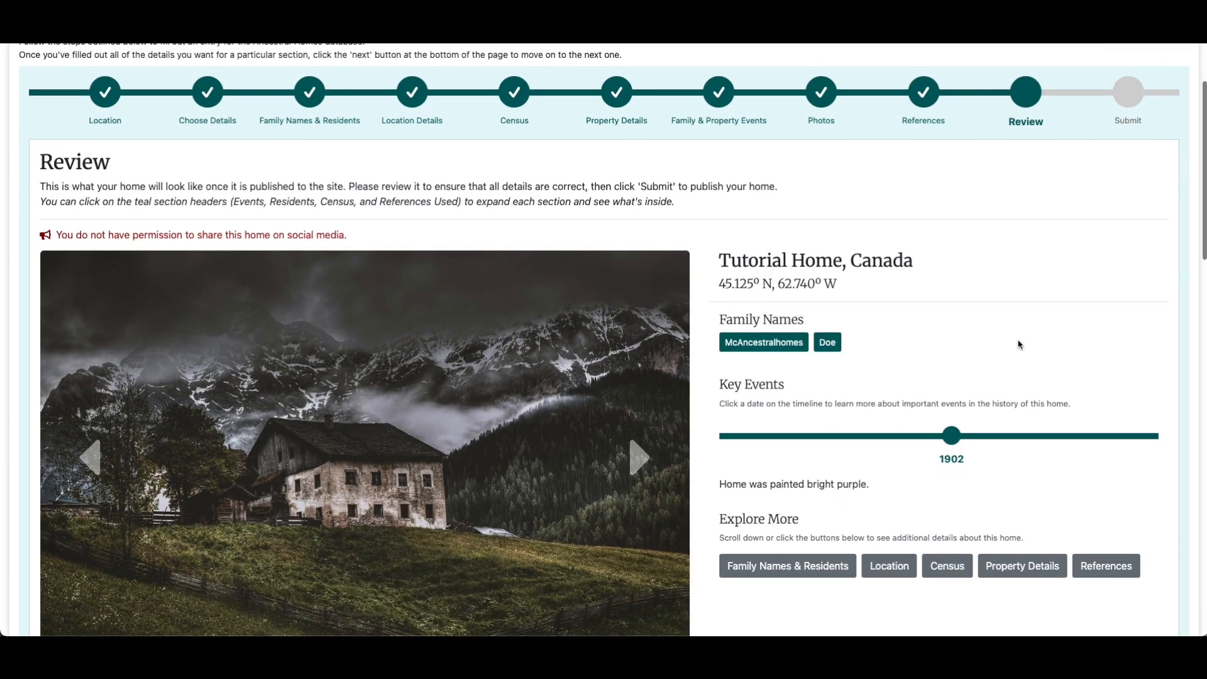
{"action": "scroll", "coordinate": [1019, 344], "scroll_direction": "down", "scroll_amount": 5}
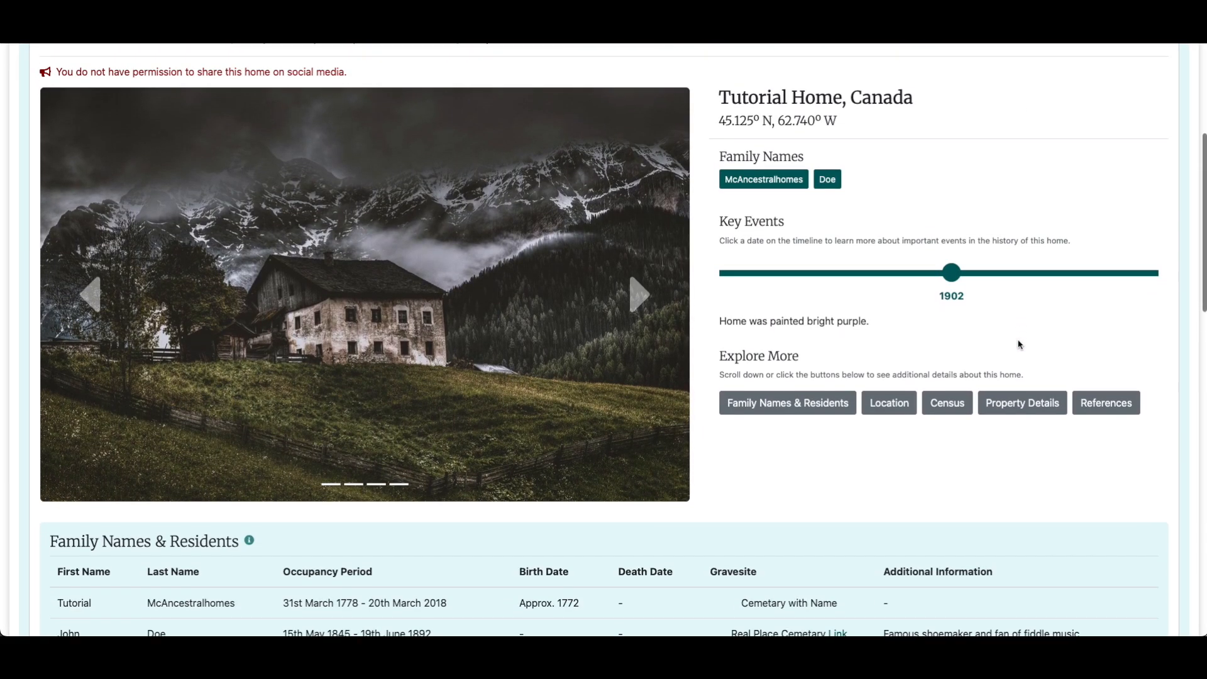
{"action": "scroll", "coordinate": [1018, 344], "scroll_direction": "down", "scroll_amount": 8}
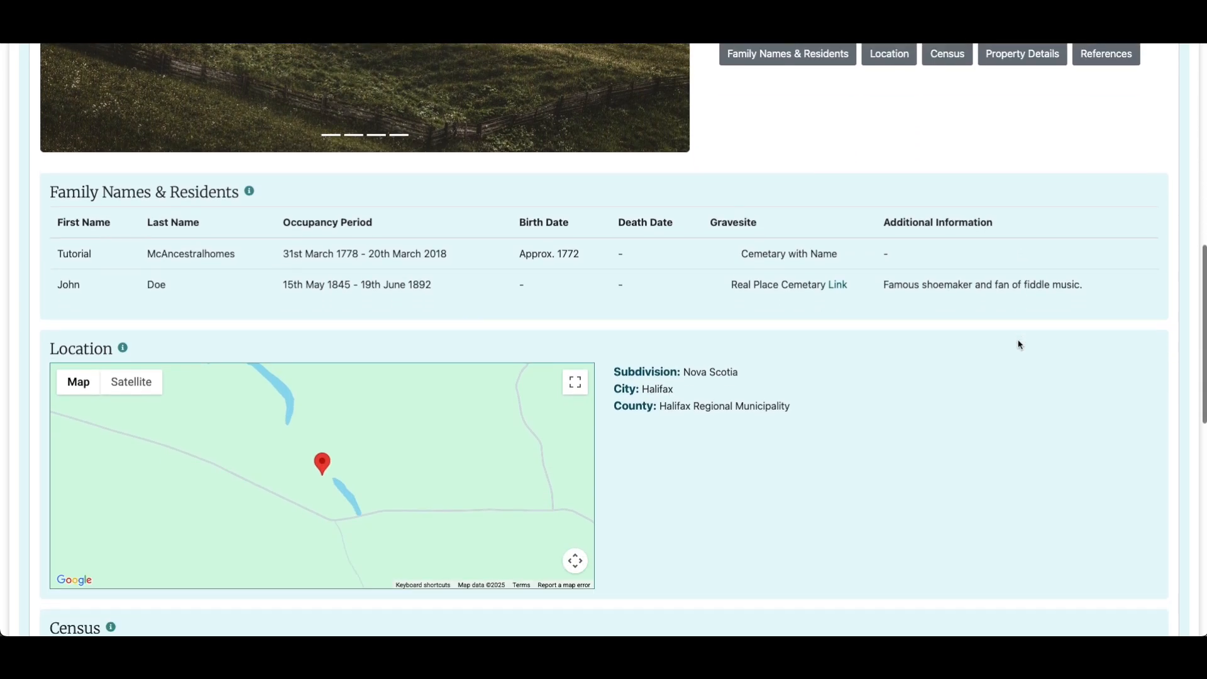
{"action": "scroll", "coordinate": [1019, 344], "scroll_direction": "down", "scroll_amount": 7}
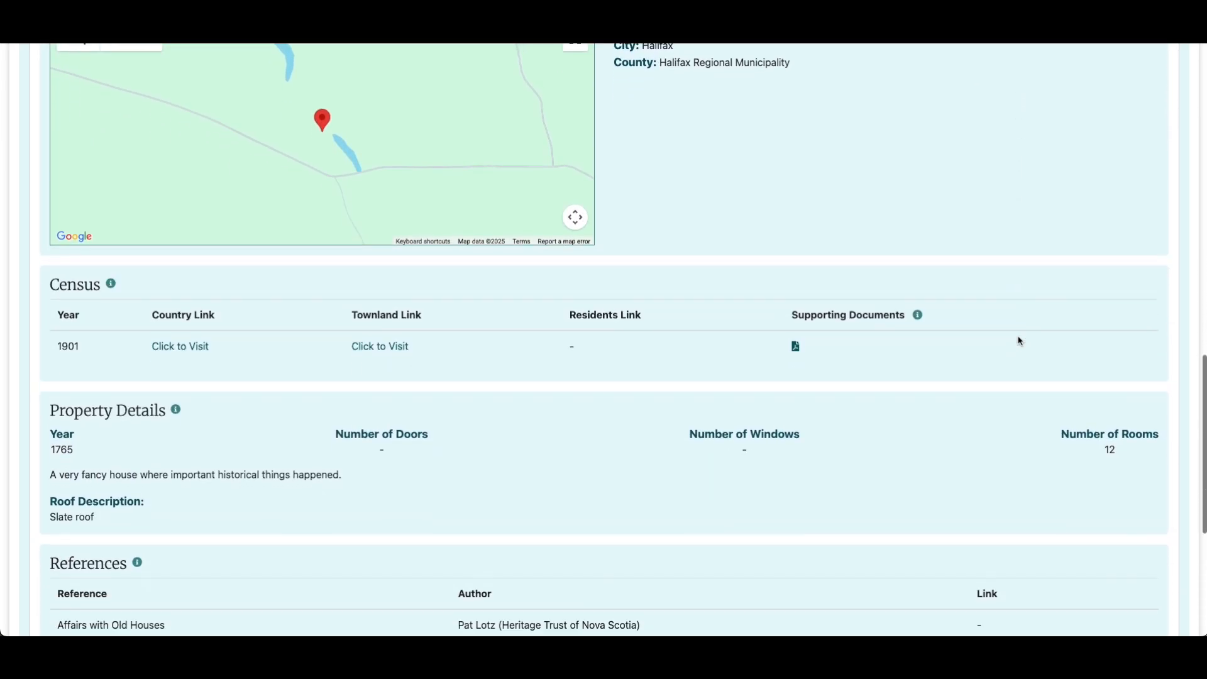
{"action": "scroll", "coordinate": [1019, 341], "scroll_direction": "up", "scroll_amount": 20}
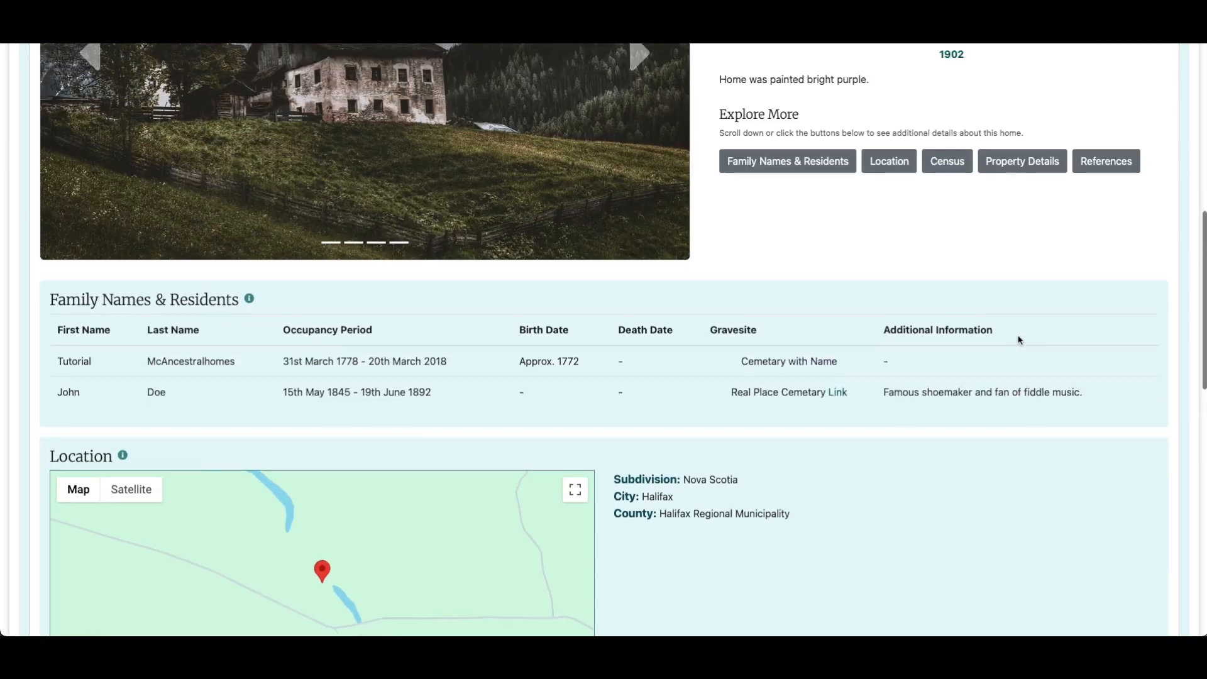
{"action": "left_click", "coordinate": [640, 412]}
{"action": "left_click", "coordinate": [643, 417]}
{"action": "left_click", "coordinate": [644, 416]}
{"action": "scroll", "coordinate": [644, 418], "scroll_direction": "up", "scroll_amount": 2}
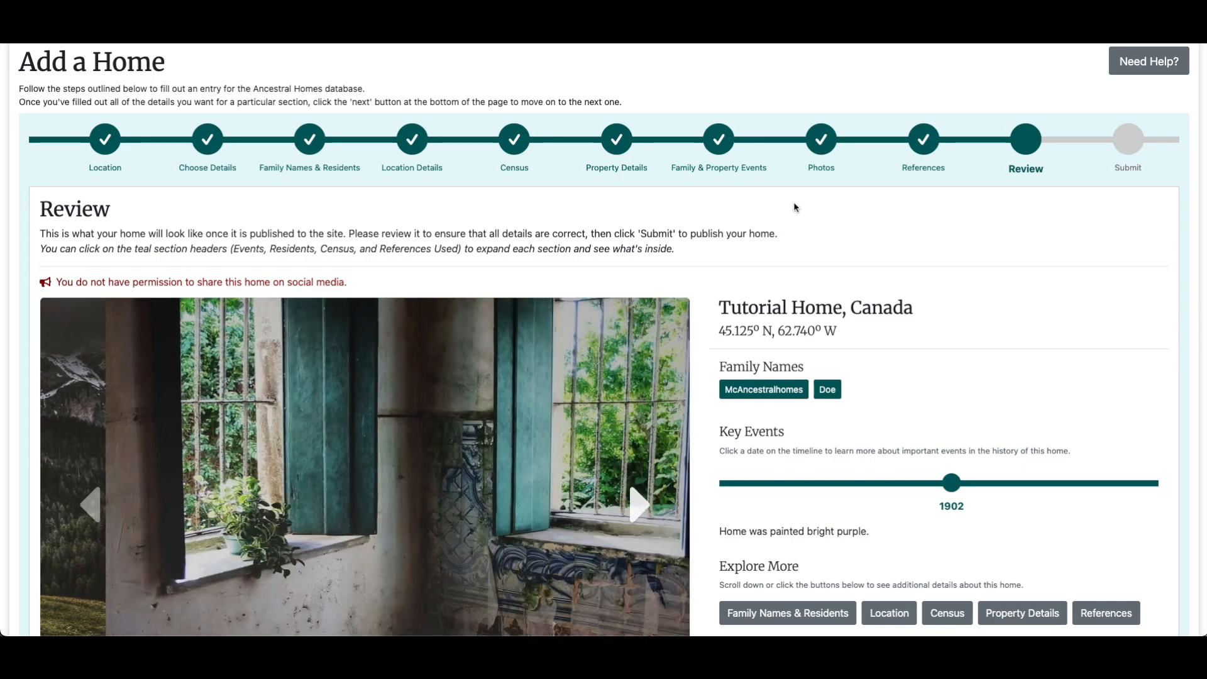
Return to Family & Property Events and add an 1847 event: "A line of new trees were planted on the east side of the property.".
{"action": "left_click", "coordinate": [719, 141]}
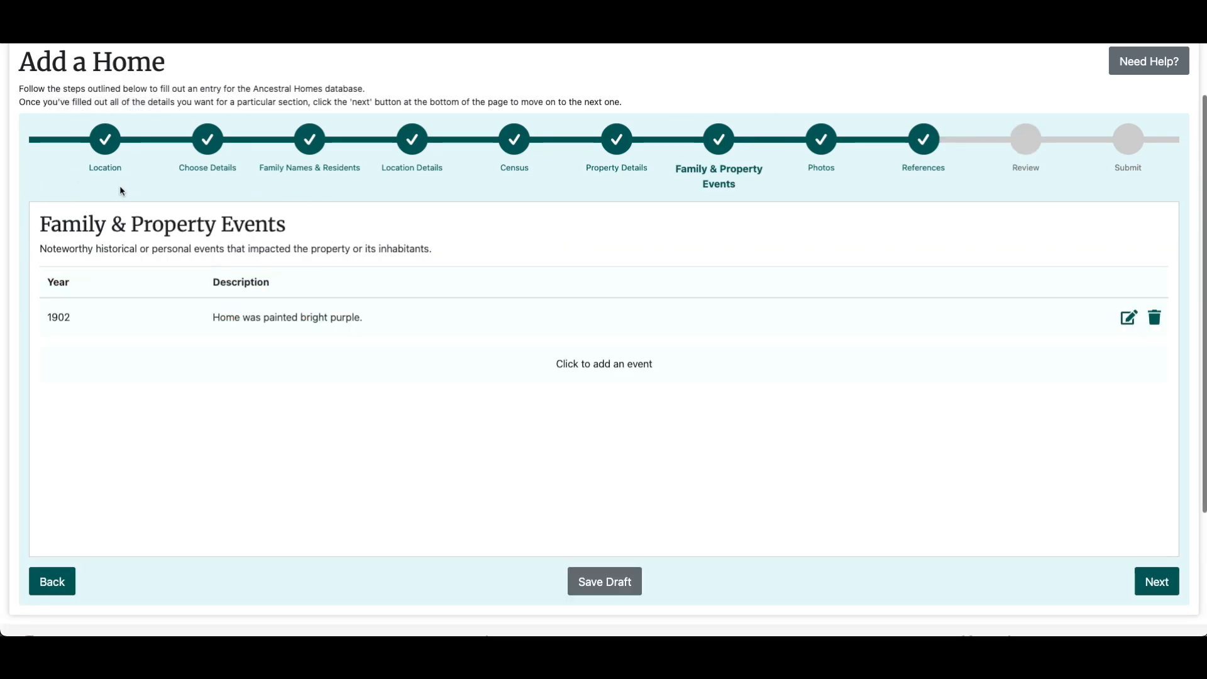
{"action": "left_click", "coordinate": [193, 364]}
{"action": "type", "text": "1847"}
{"action": "key", "text": "Tab"}
{"action": "type", "text": "A line of new trees were planted on the east side of the property."}
{"action": "left_click", "coordinate": [1125, 482]}
Add a 1902 event described as "The family planted a crop of potatoes in the fields around the property.".
{"action": "type", "text": "1902"}
{"action": "key", "text": "Tab"}
{"action": "type", "text": "The family planted a crop of potatoes in the fields around the property."}
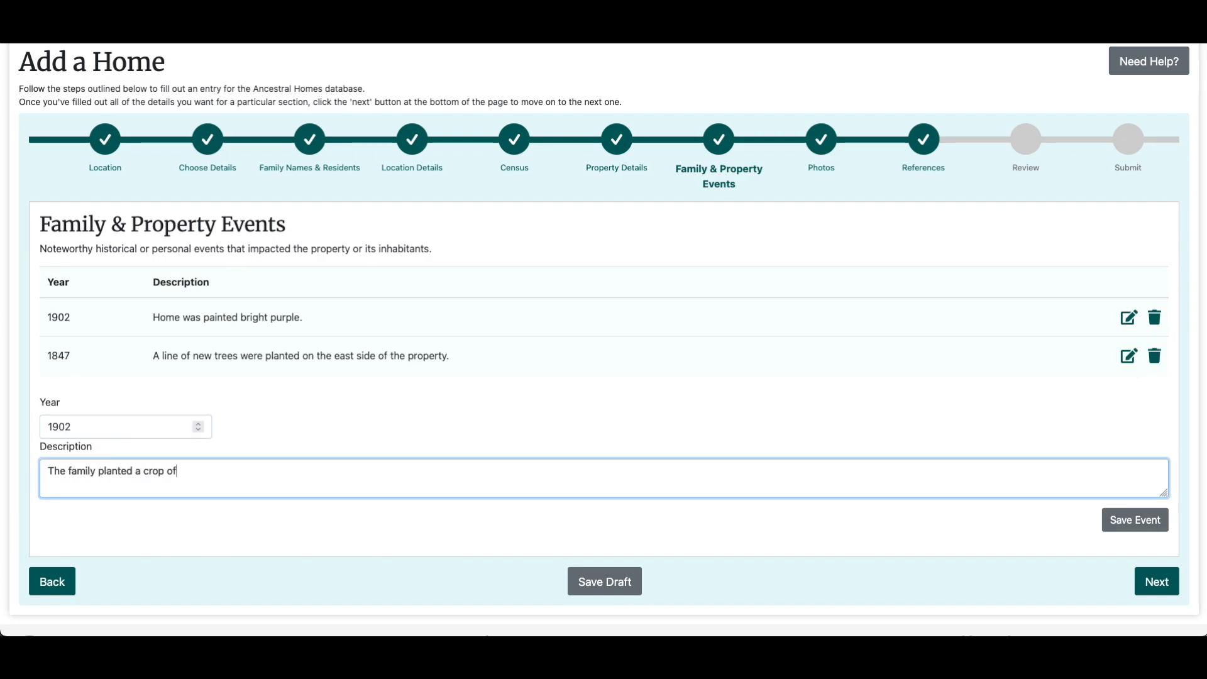
{"action": "left_click", "coordinate": [1138, 516]}
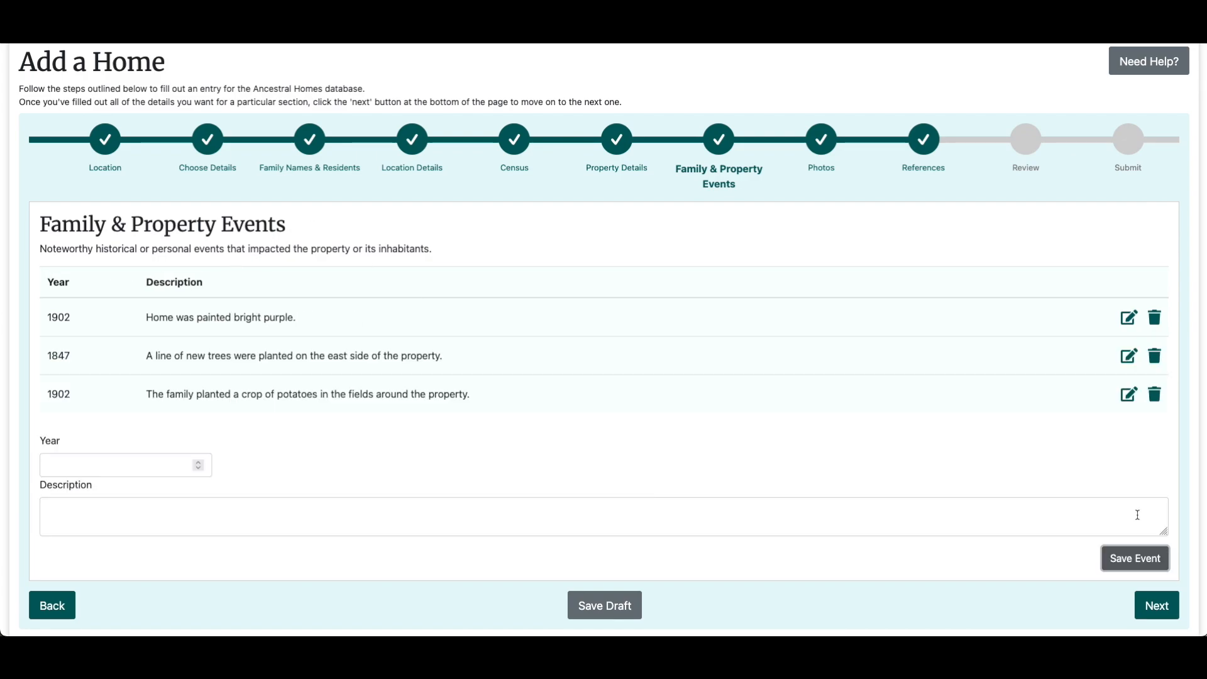
Go back to Property Details and set the number of doors to 12.
{"action": "left_click", "coordinate": [1149, 603]}
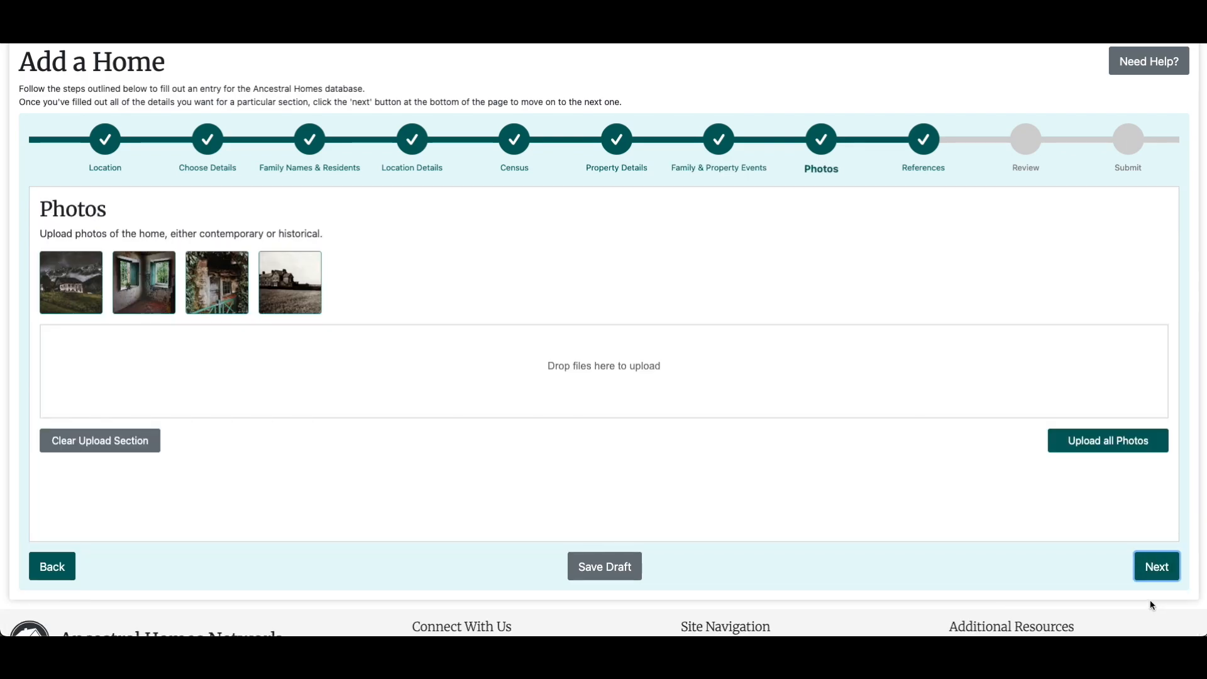
{"action": "left_click", "coordinate": [53, 568]}
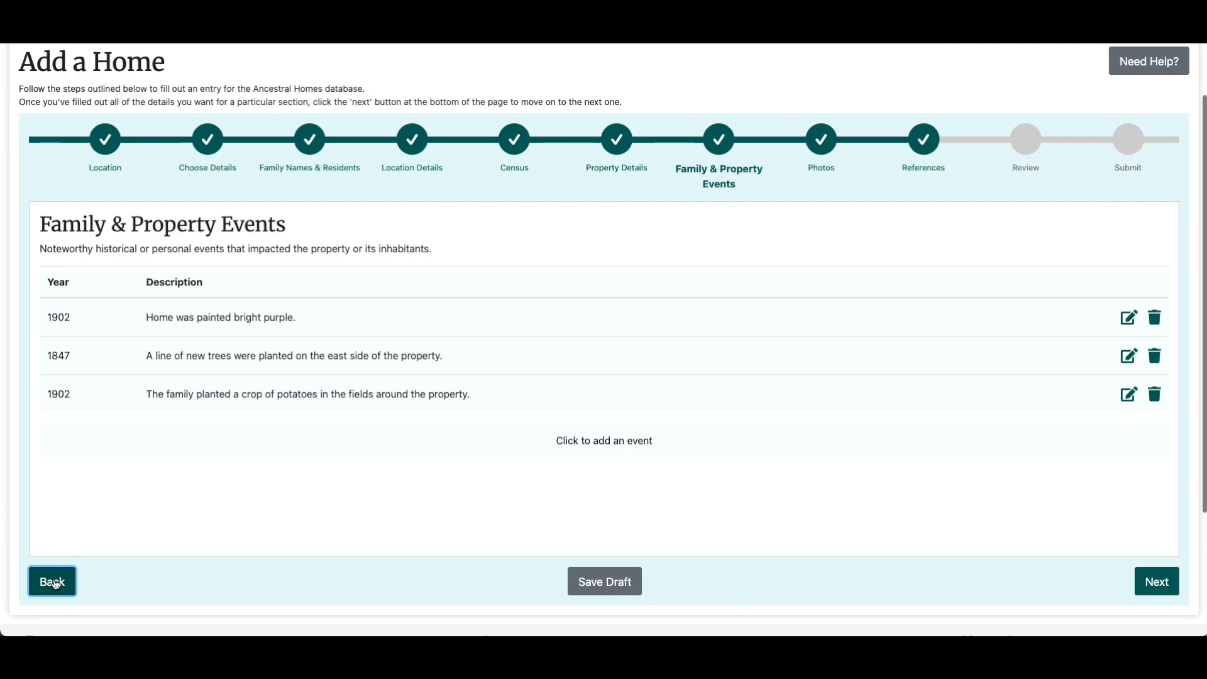
{"action": "left_click", "coordinate": [55, 572]}
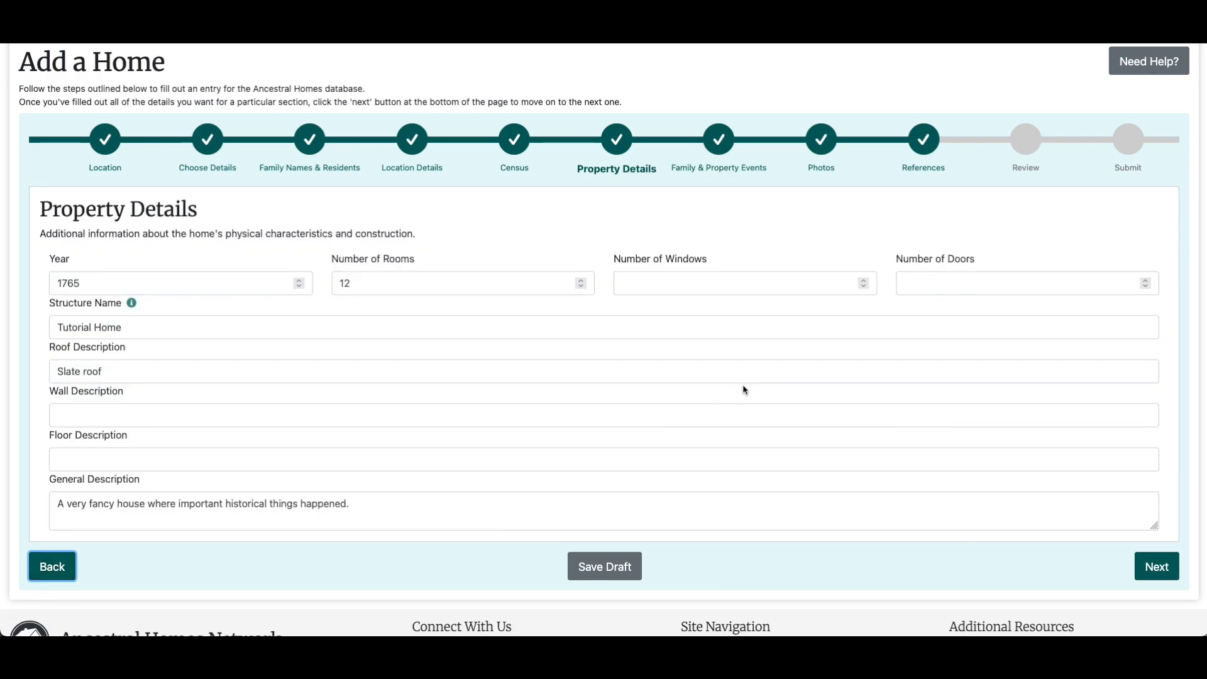
{"action": "left_click", "coordinate": [920, 277]}
{"action": "type", "text": "12"}
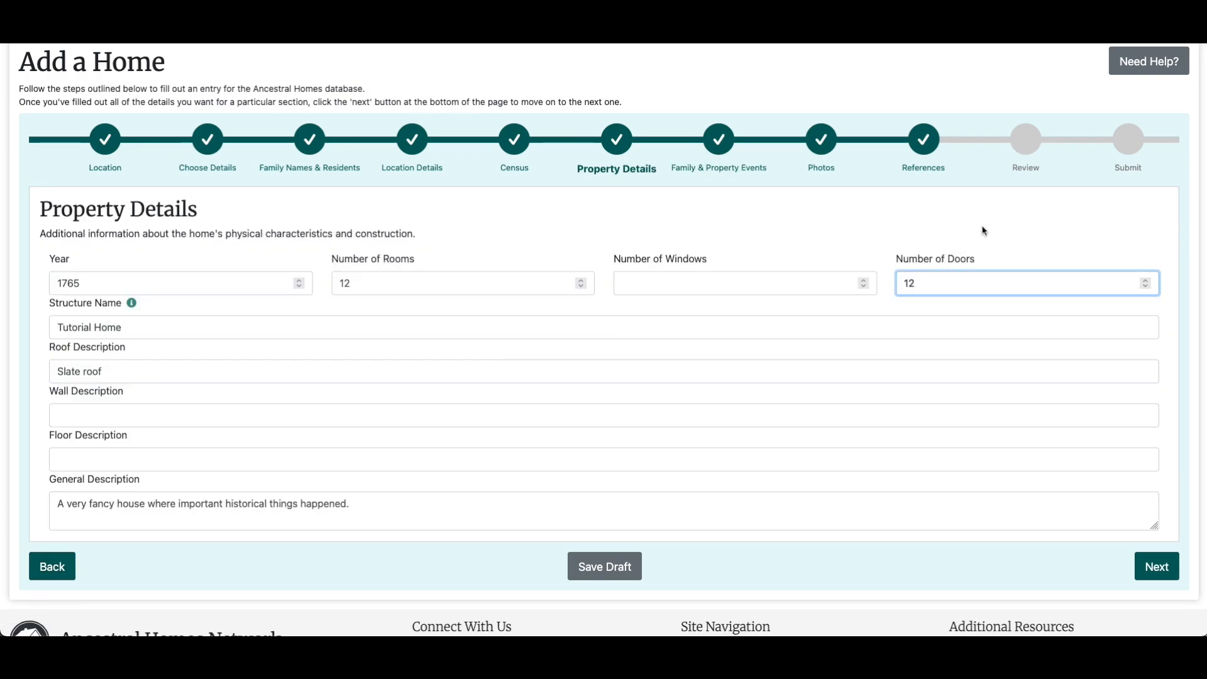
Check the updated entry in Review, submit the home and open its published page on the site.
{"action": "left_click", "coordinate": [1033, 146]}
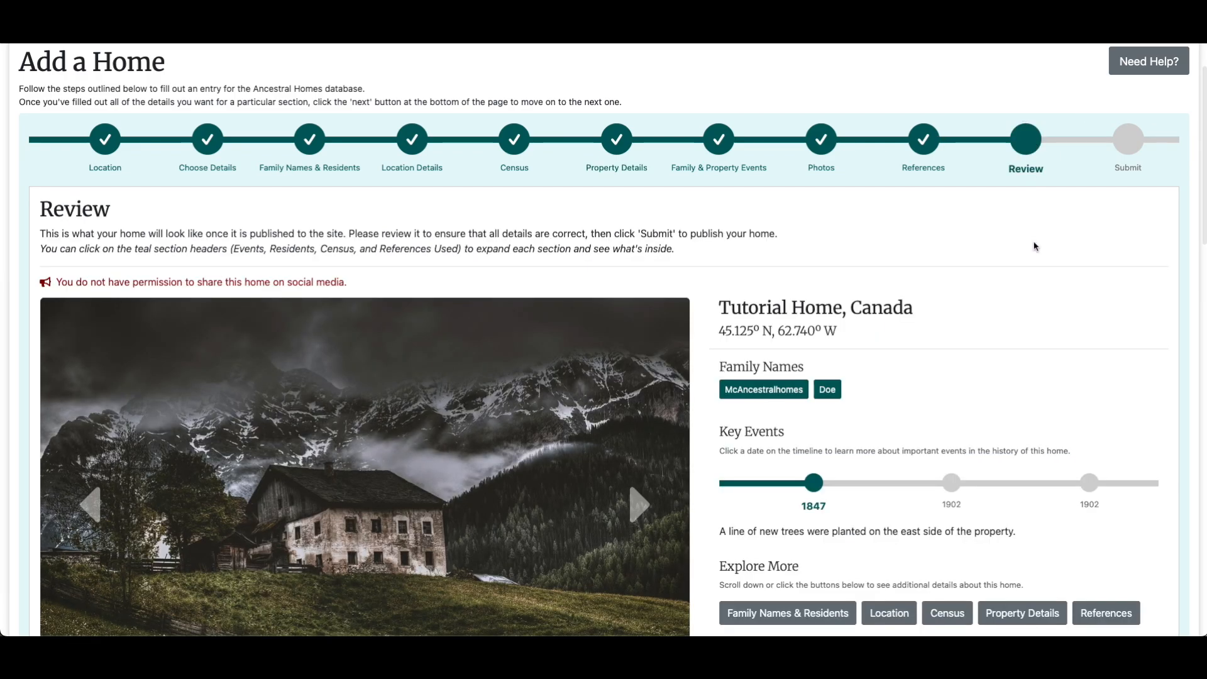
{"action": "scroll", "coordinate": [1035, 247], "scroll_direction": "down", "scroll_amount": 3}
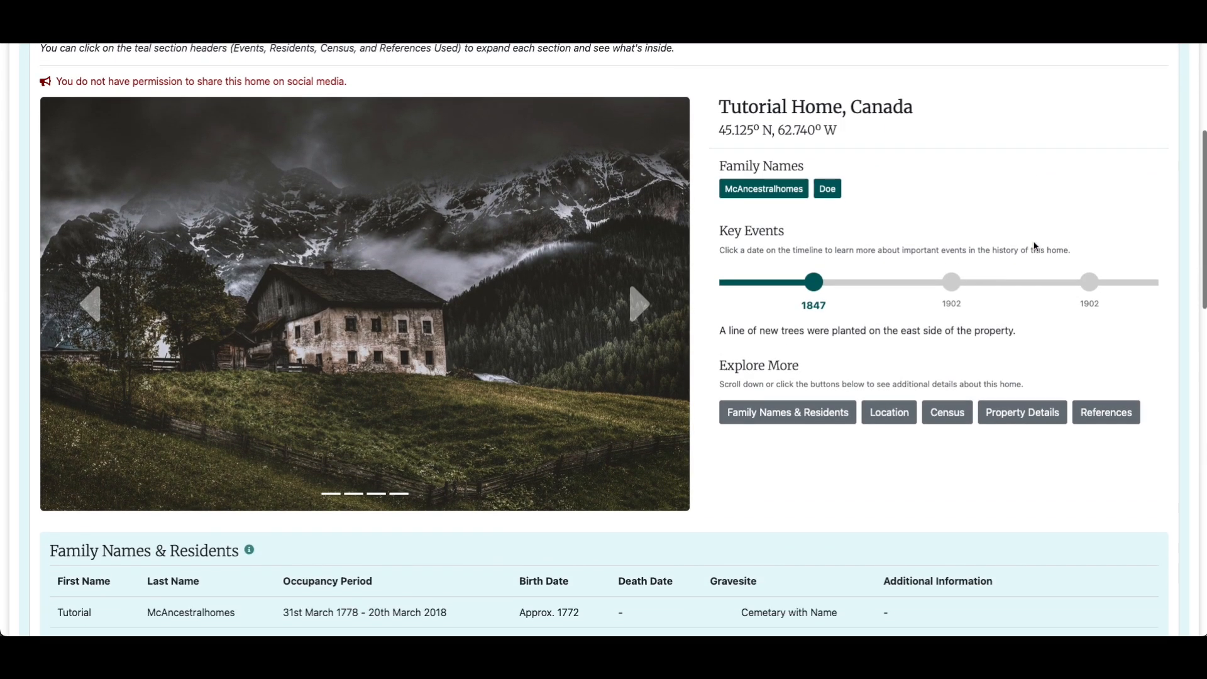
{"action": "scroll", "coordinate": [1035, 246], "scroll_direction": "down", "scroll_amount": 15}
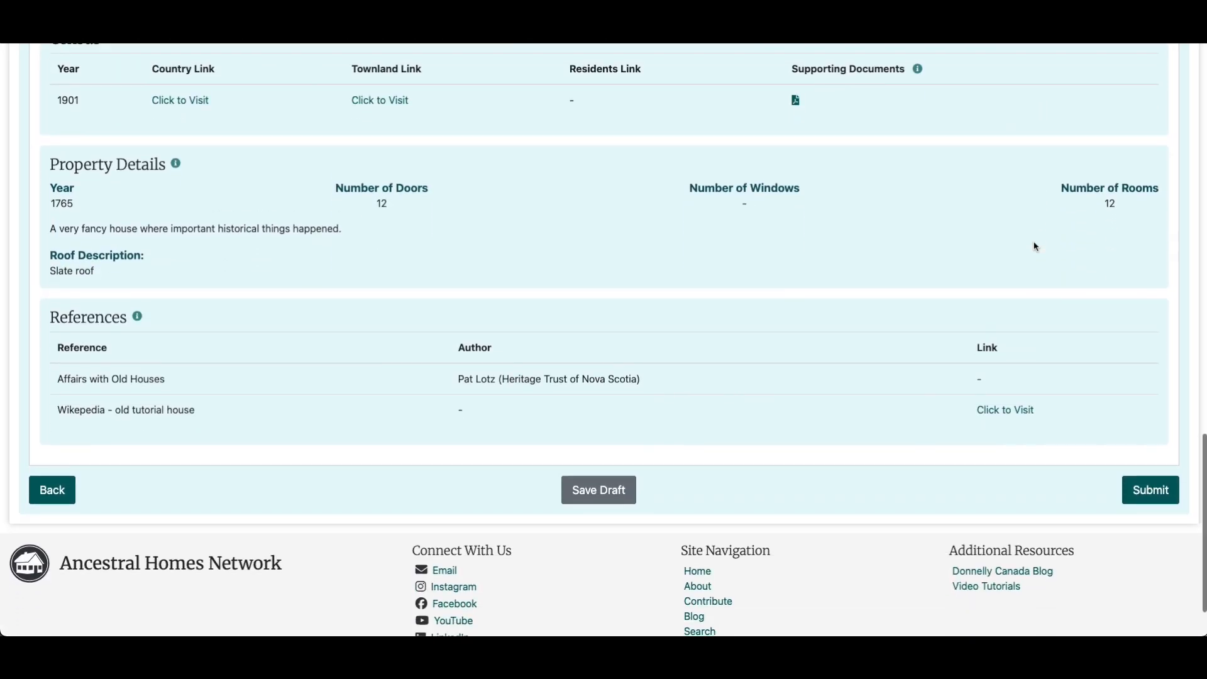
{"action": "left_click", "coordinate": [1151, 489]}
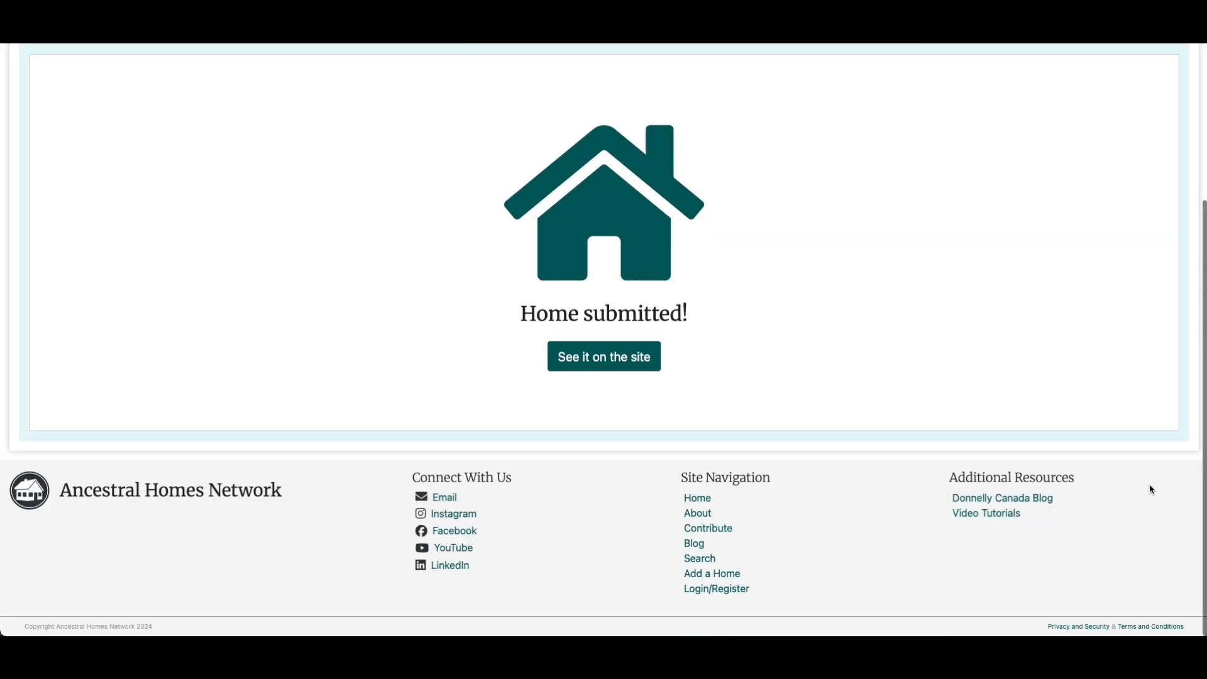
{"action": "scroll", "coordinate": [1106, 385], "scroll_direction": "up", "scroll_amount": 3}
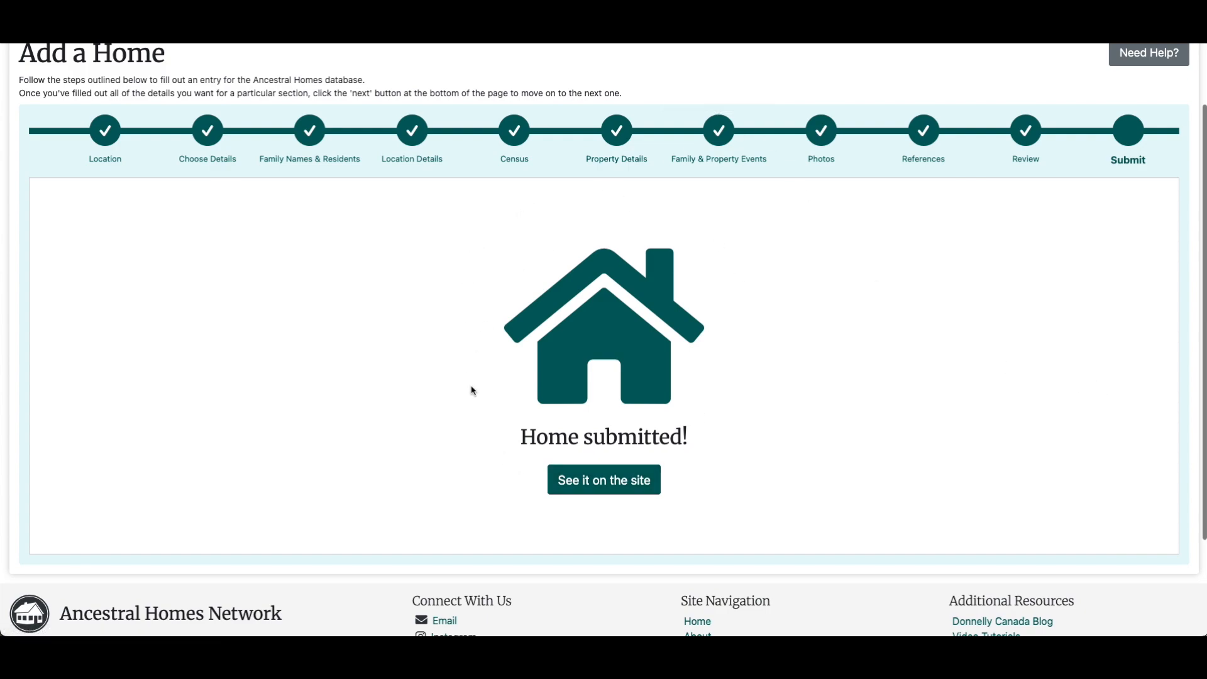
{"action": "left_click", "coordinate": [616, 489]}
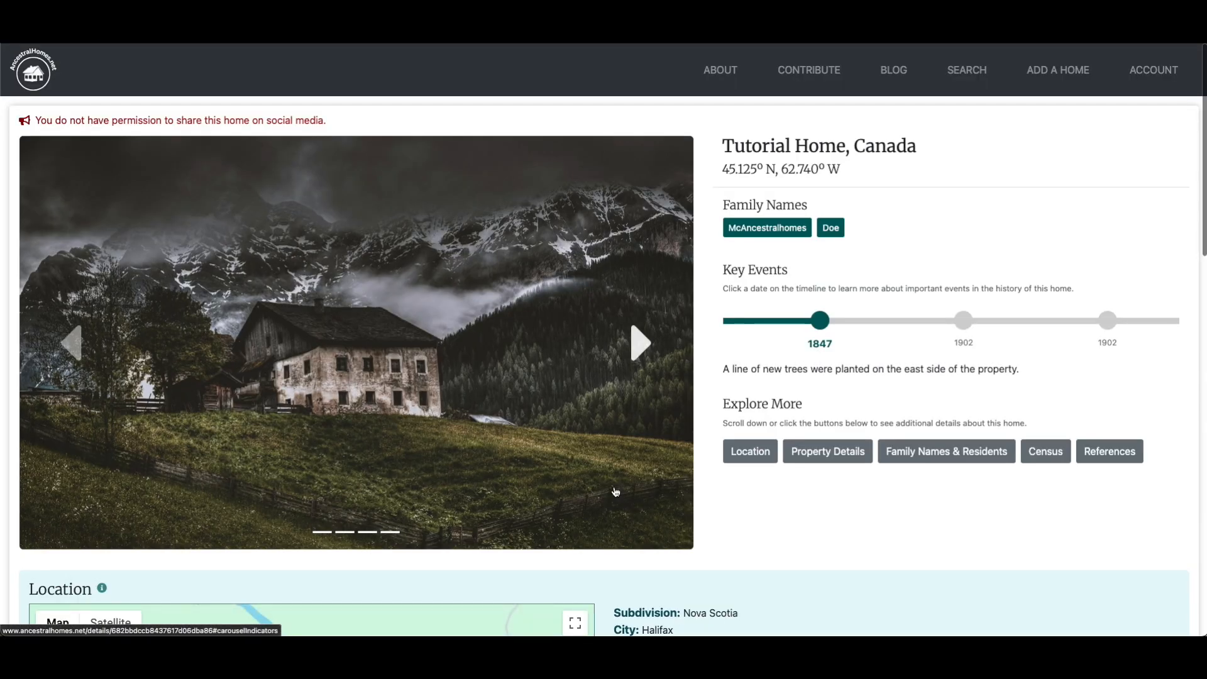